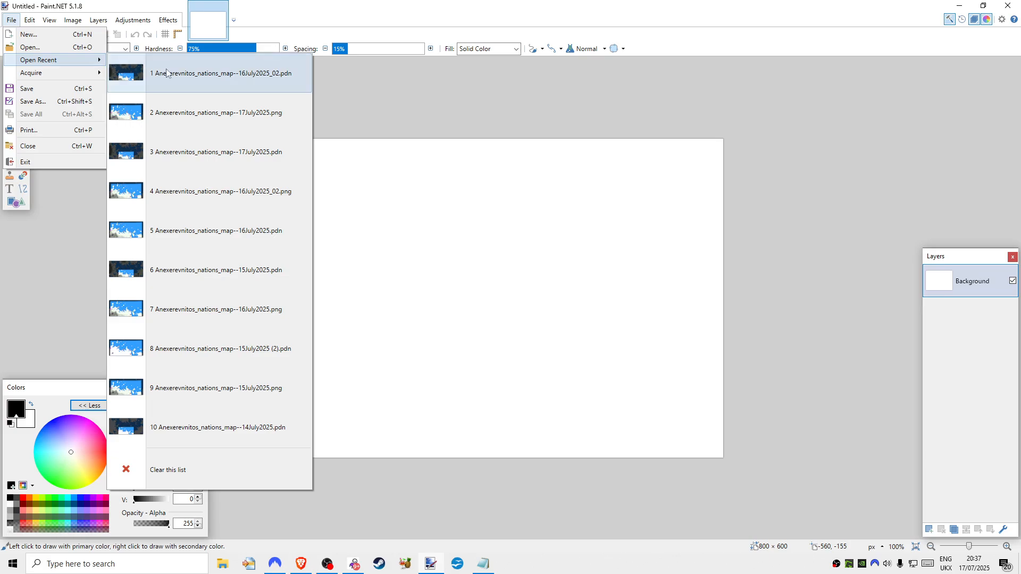
- Open the recent file Anexerevnitos_nations_map--17July2025.pdn and fit the whole map in view
click(186, 154)
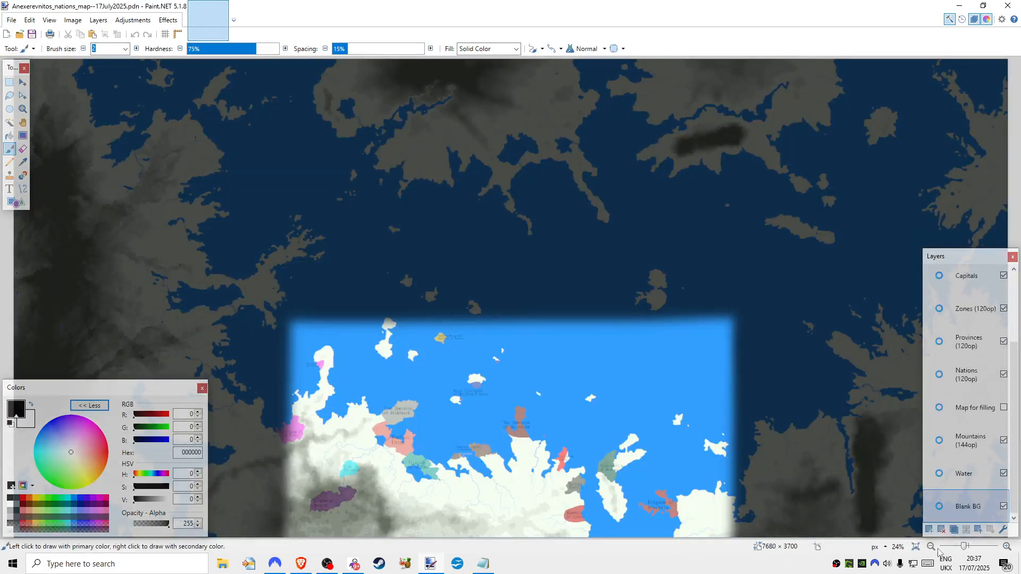
click(931, 547)
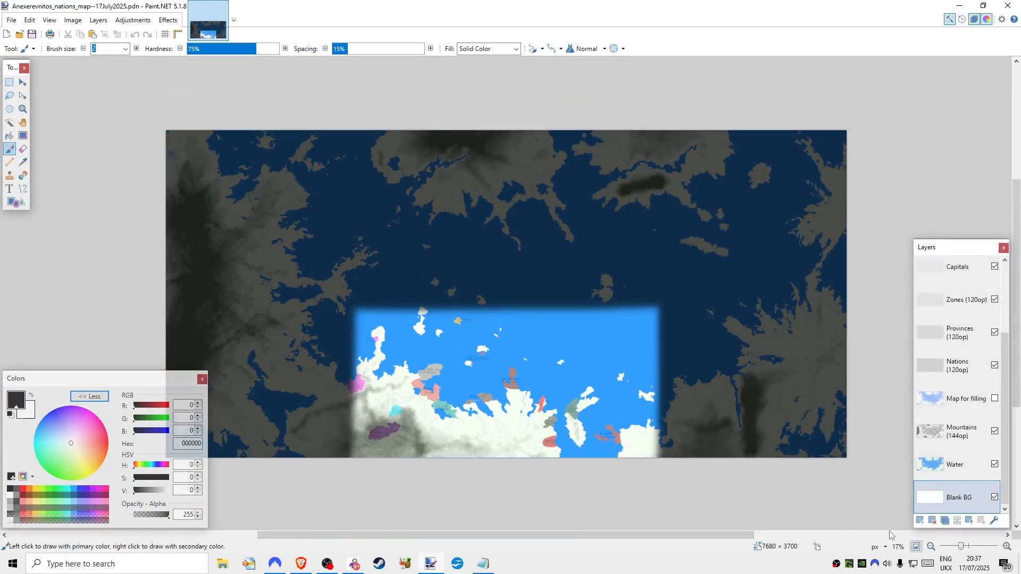
click(1006, 546)
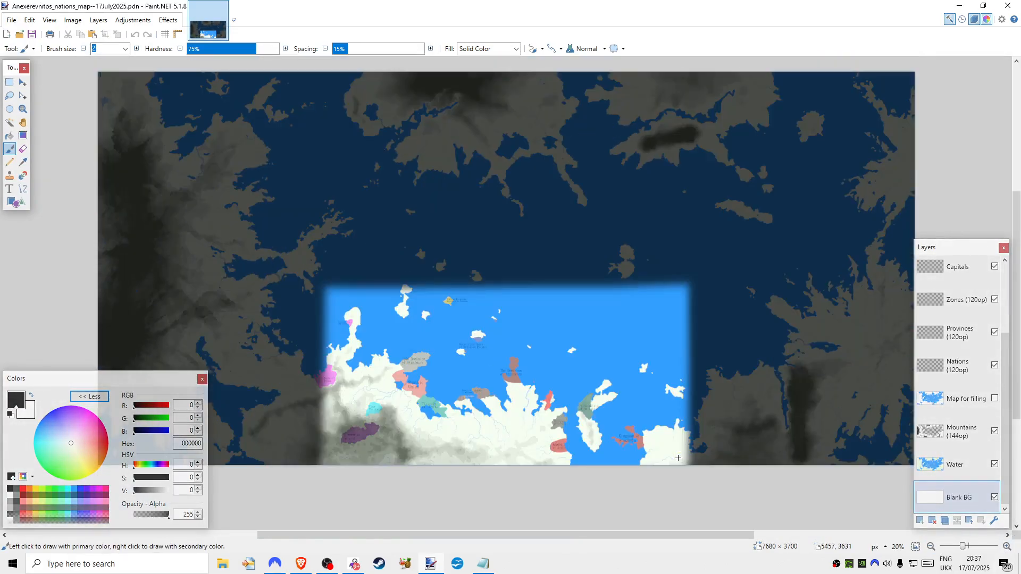
scroll(678, 458, down, 3)
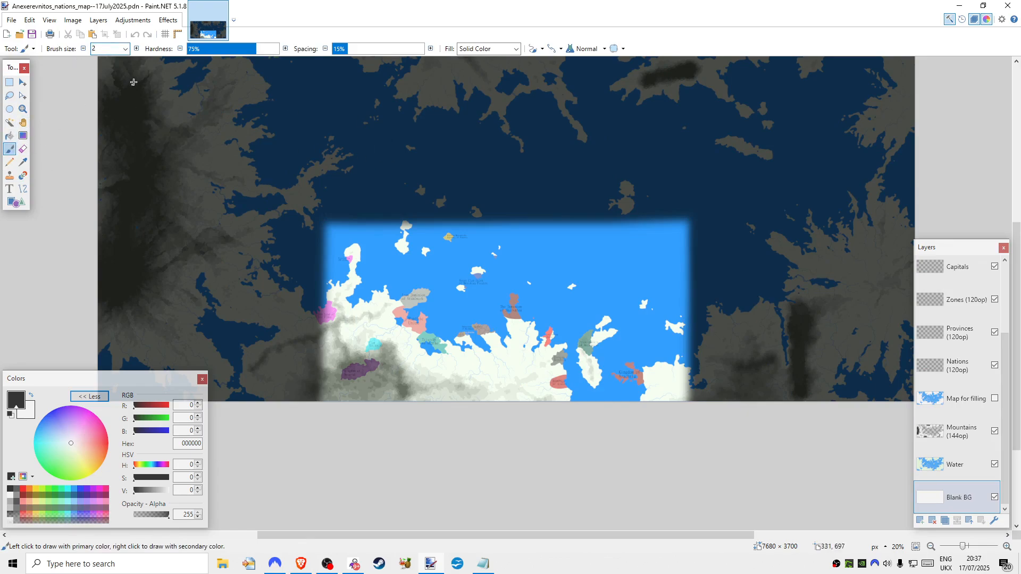
- Set the paintbrush hardness to 100% and switch its strokes to aliased rendering
drag(257, 51, 282, 49)
click(561, 49)
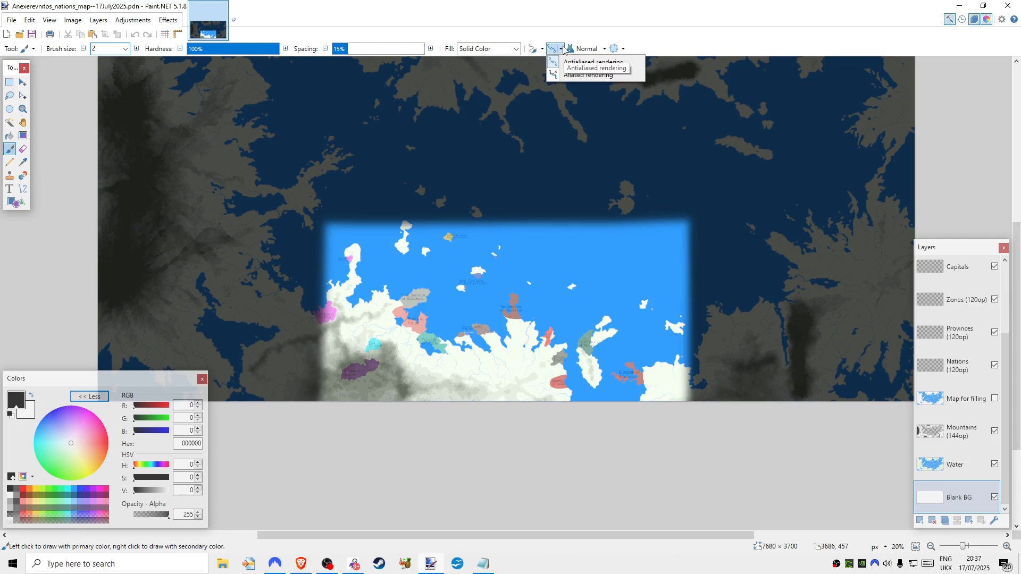
click(583, 75)
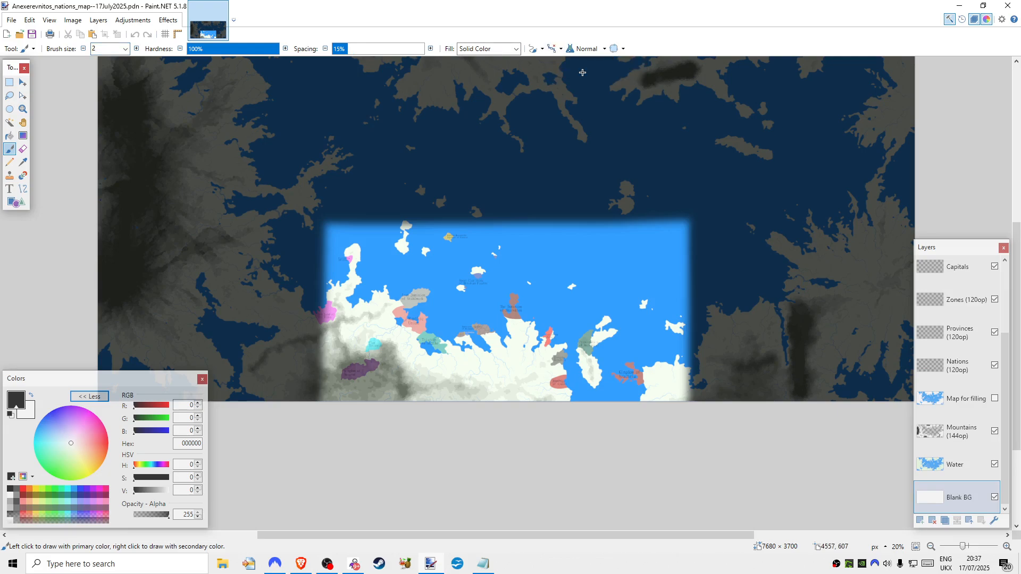
- Set the primary colour to red FF0015 and switch the paintbrush to antialiased rendering
click(1005, 547)
click(1005, 547)
click(1005, 548)
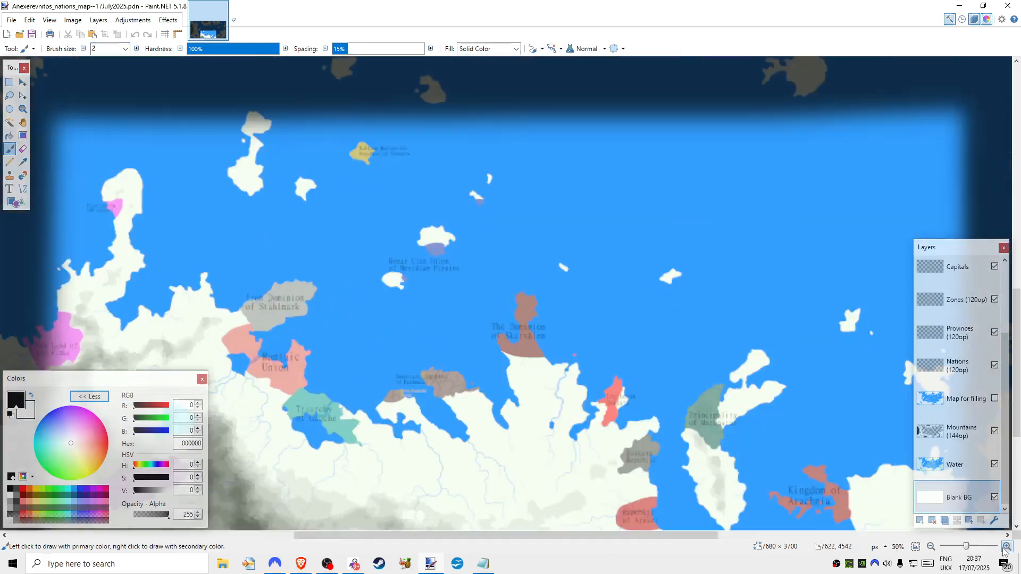
click(1005, 547)
click(1005, 547)
click(1005, 548)
click(1005, 547)
click(1005, 547)
drag(64, 411, 108, 440)
click(1007, 547)
click(1007, 548)
click(1007, 547)
click(1007, 548)
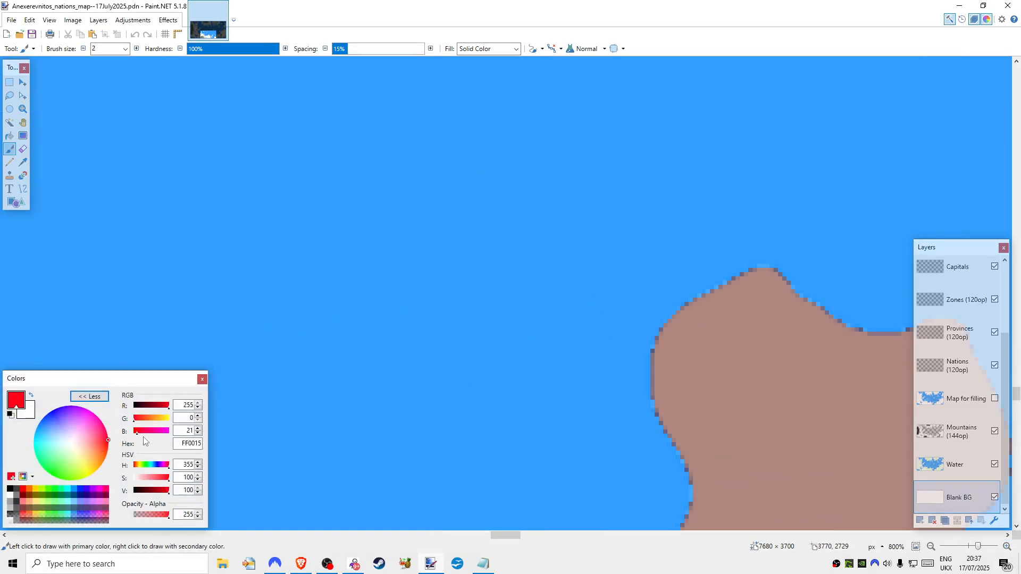
click(553, 49)
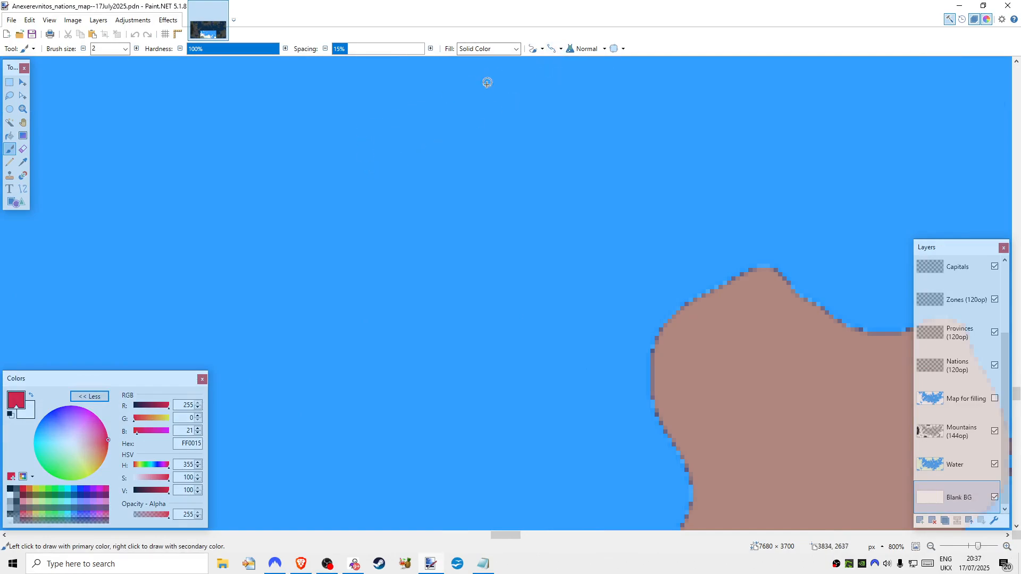
- Undo the test stroke on the Blank BG layer and add a new layer at the top of the layer stack
drag(445, 107, 349, 207)
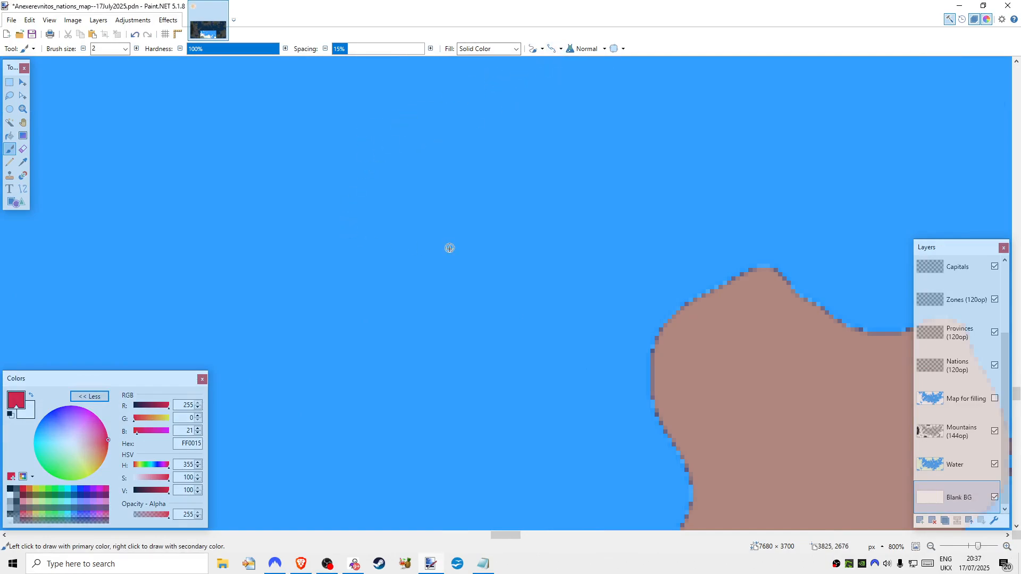
key(ctrl+shift+n)
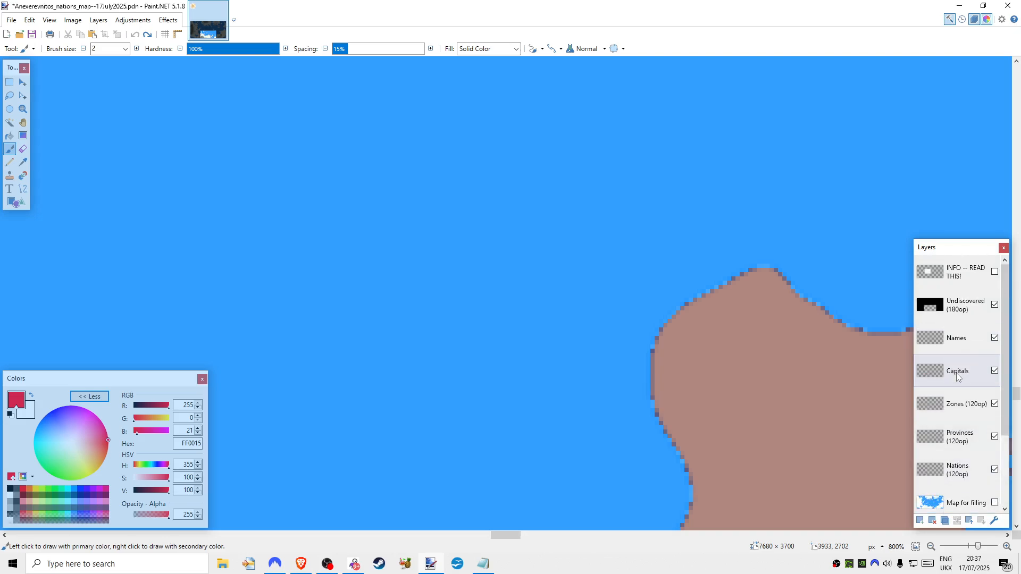
drag(952, 490, 962, 270)
- Scribble in red beside the Dominion of Skarválen, first with antialiased and then with aliased brush rendering, to compare the edges
mouse_move(266, 255)
mouse_down()
mouse_move(381, 221)
mouse_move(450, 149)
mouse_move(661, 88)
mouse_up()
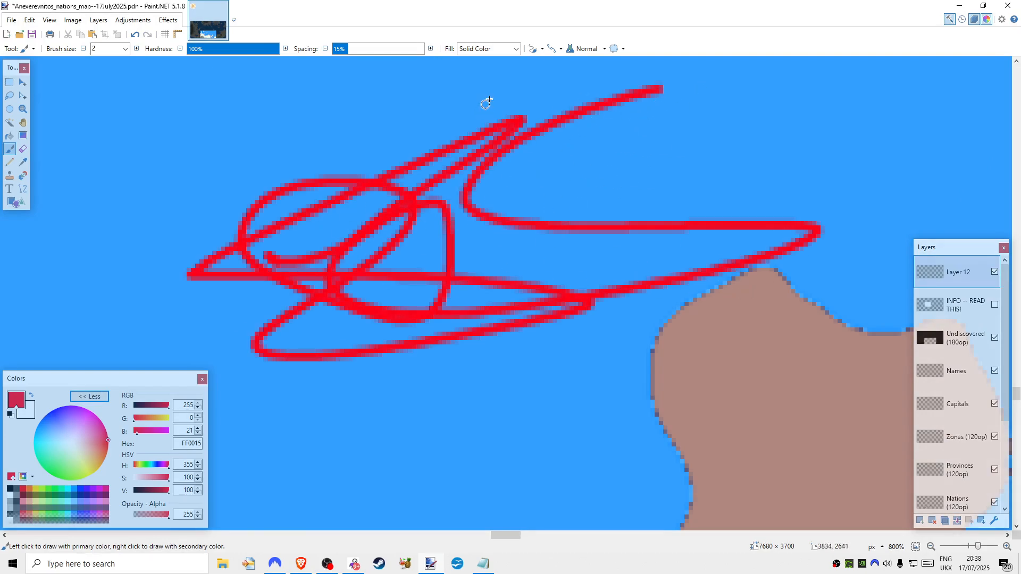
click(551, 53)
mouse_move(590, 380)
mouse_down()
mouse_move(559, 386)
mouse_move(609, 419)
mouse_move(544, 447)
mouse_move(405, 320)
mouse_move(134, 270)
mouse_move(265, 242)
mouse_move(379, 378)
mouse_move(495, 367)
mouse_move(322, 303)
mouse_move(274, 355)
mouse_up()
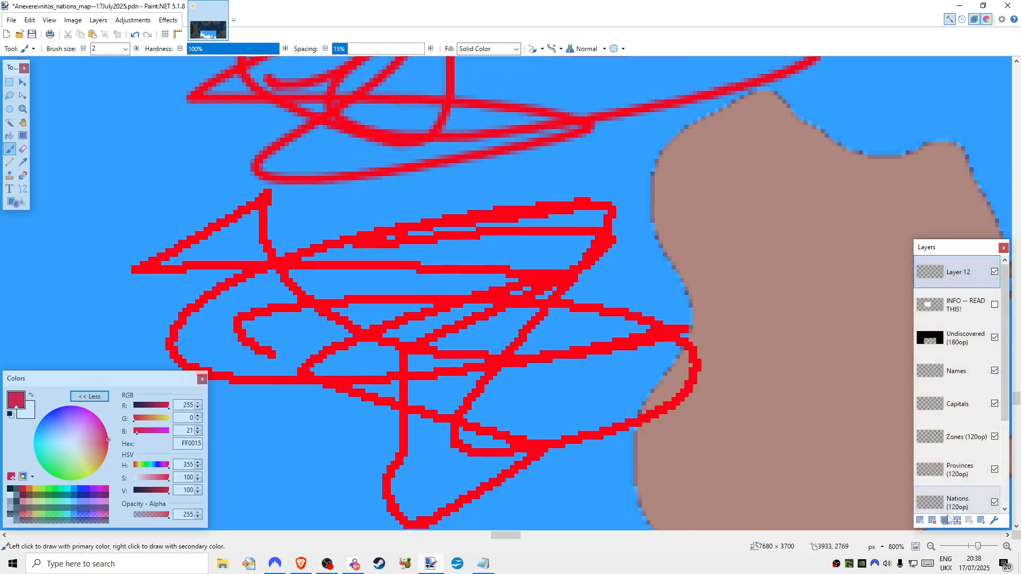
click(930, 546)
click(930, 547)
click(931, 547)
click(930, 547)
click(930, 547)
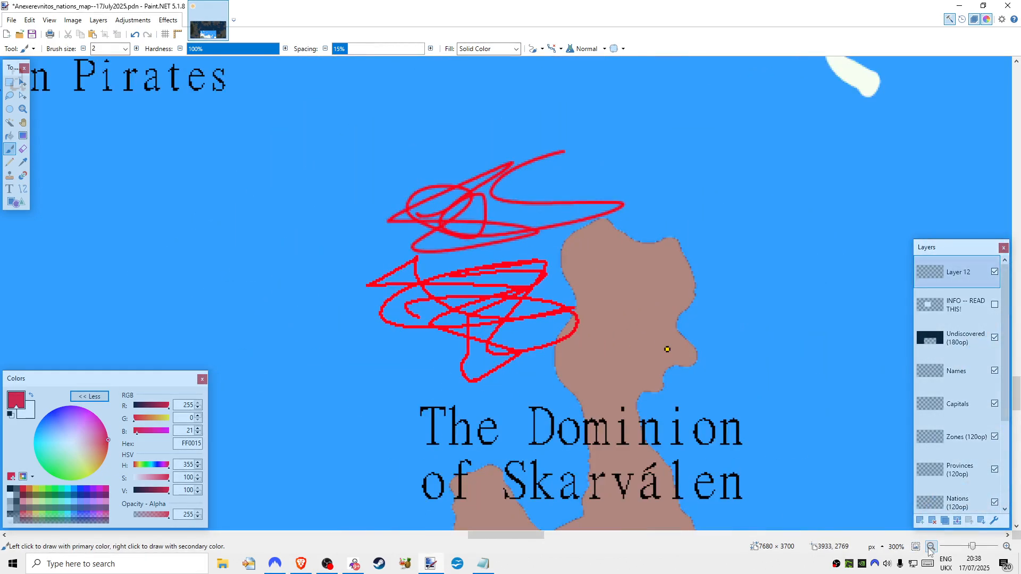
- Undo both red test scribbles on the new layer
key(ctrl+z)
key(ctrl+z)
click(931, 547)
click(930, 547)
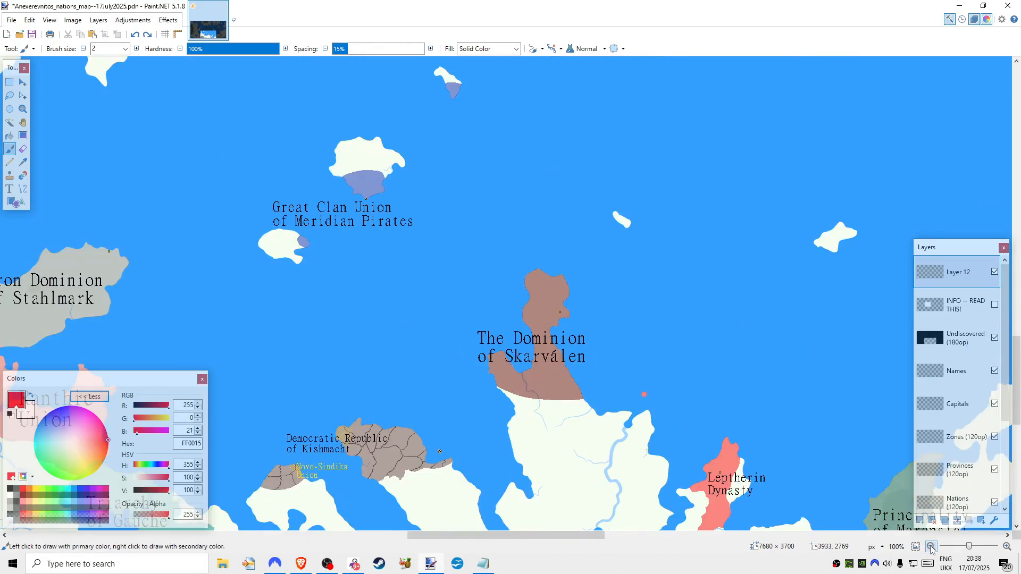
click(931, 547)
- Select aliased rendering for the paintbrush
click(557, 48)
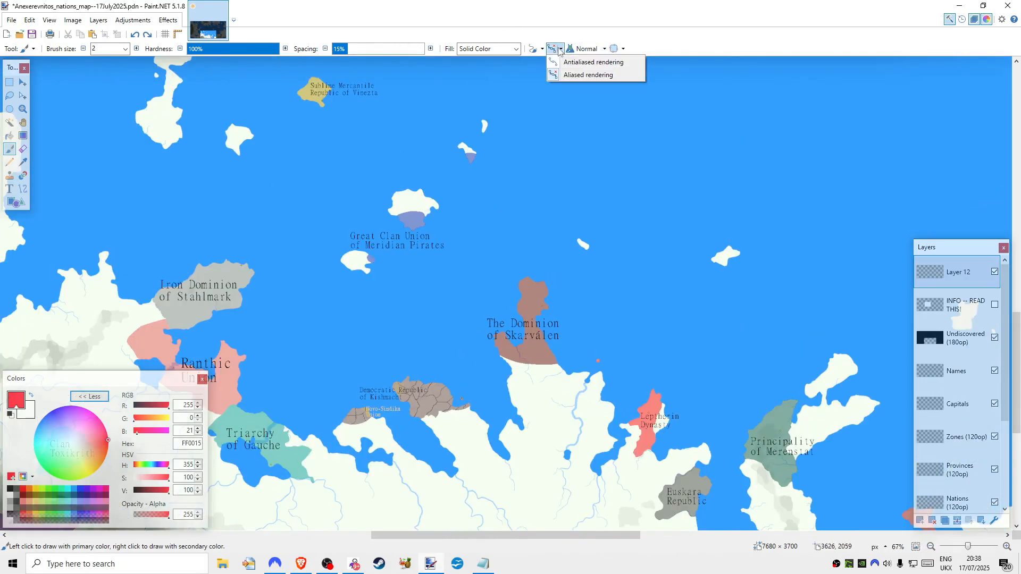
click(573, 76)
click(561, 48)
click(564, 73)
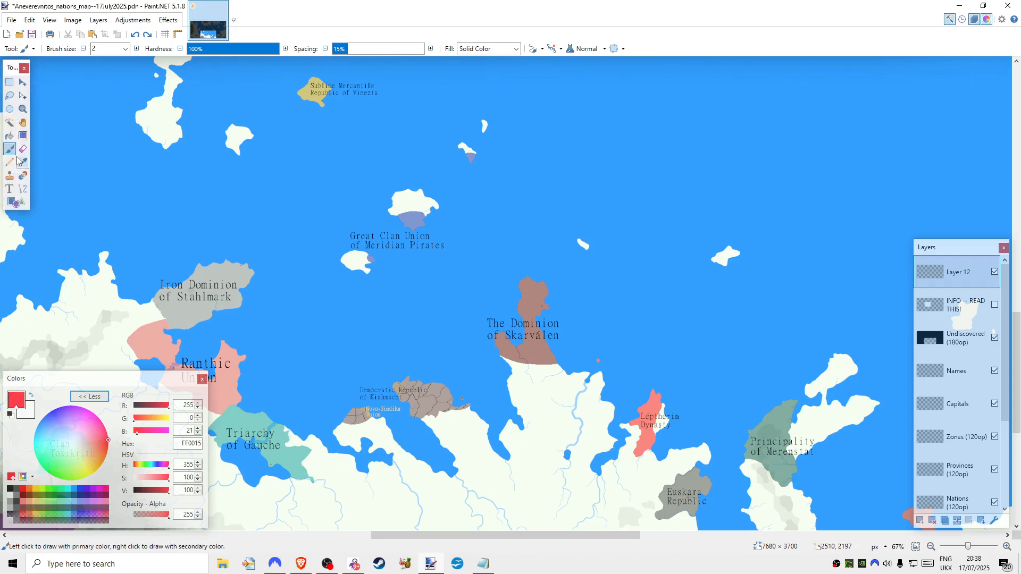
- Activate the Paint Bucket tool with 0% tolerance and sampling from the whole image
click(9, 135)
drag(246, 51, 1, 12)
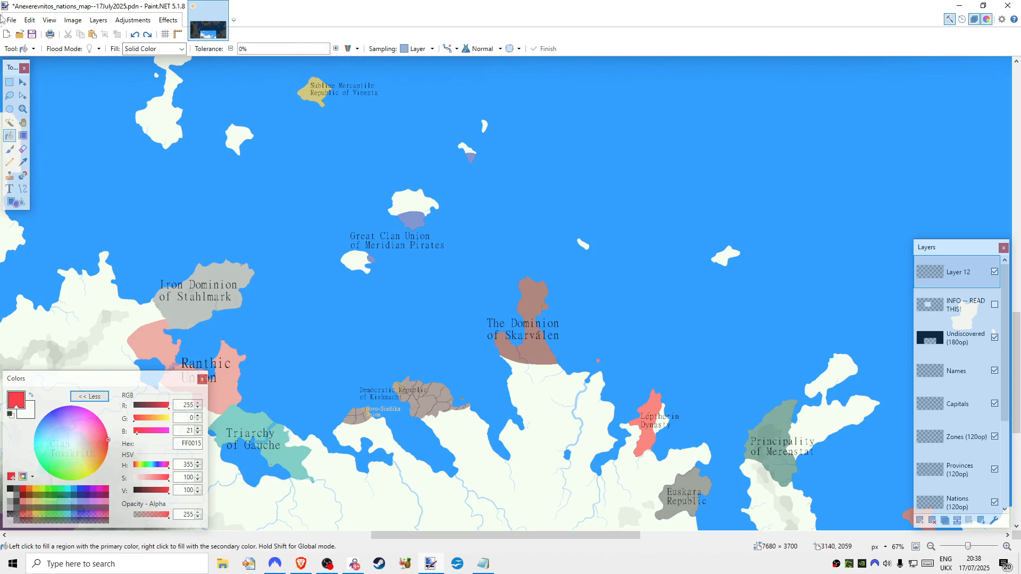
drag(250, 52, 74, 94)
click(418, 48)
click(424, 64)
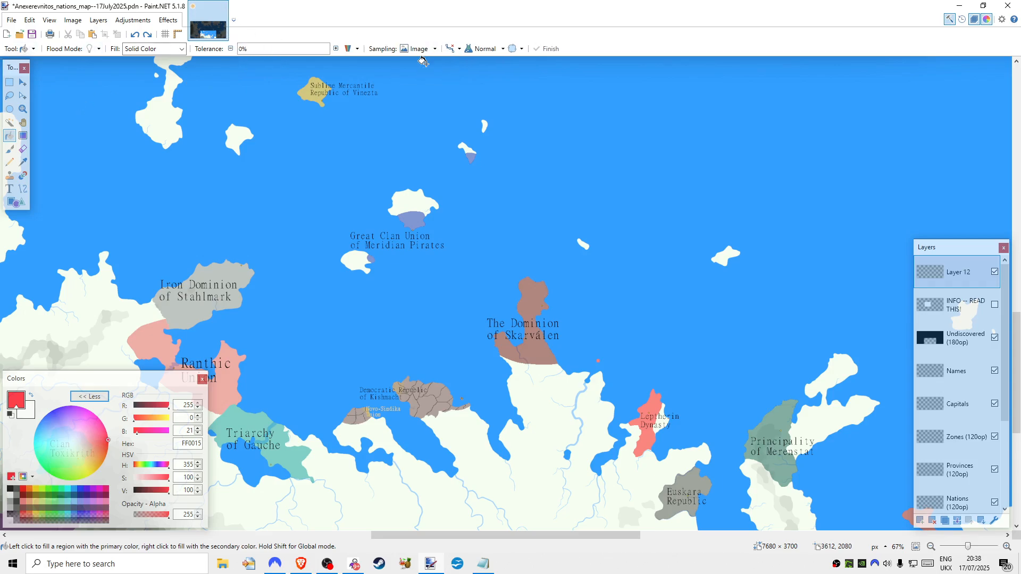
- Set the primary colour to red FF1000
key(ctrl+minus)
key(ctrl+minus)
key(ctrl+minus)
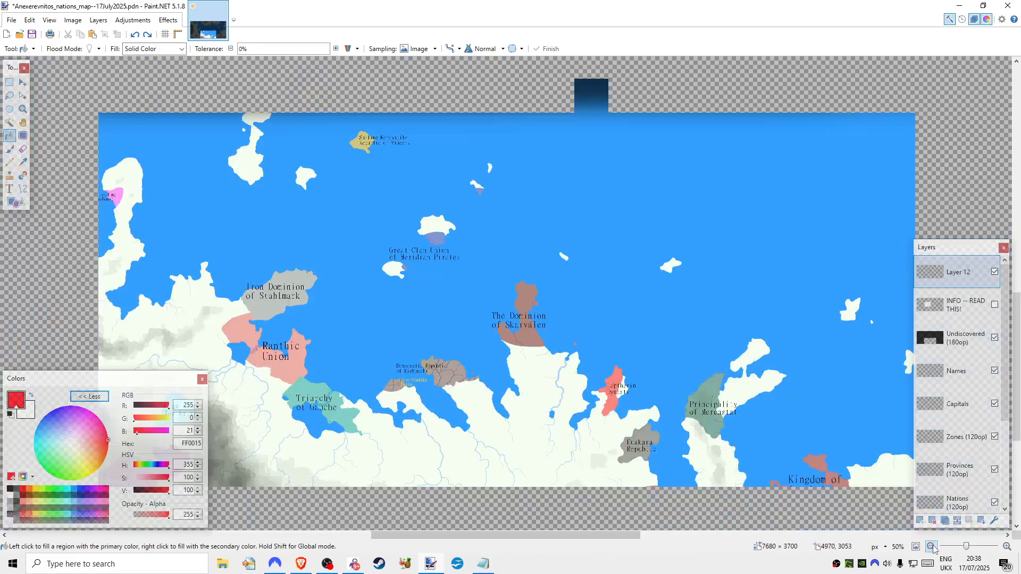
click(108, 446)
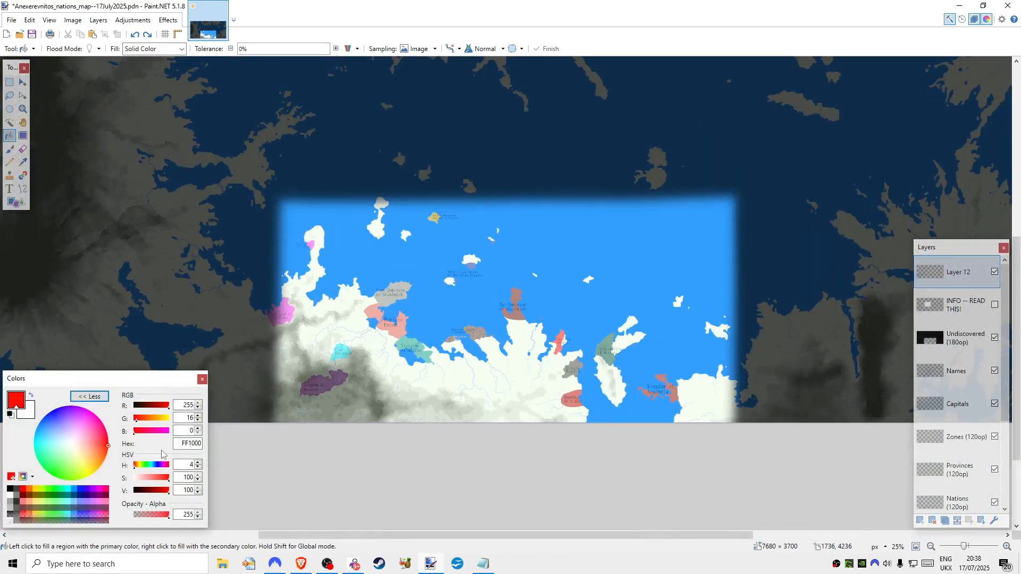
- Try filling the sea and then the white mainland in red with image sampling, undoing each fill
click(573, 259)
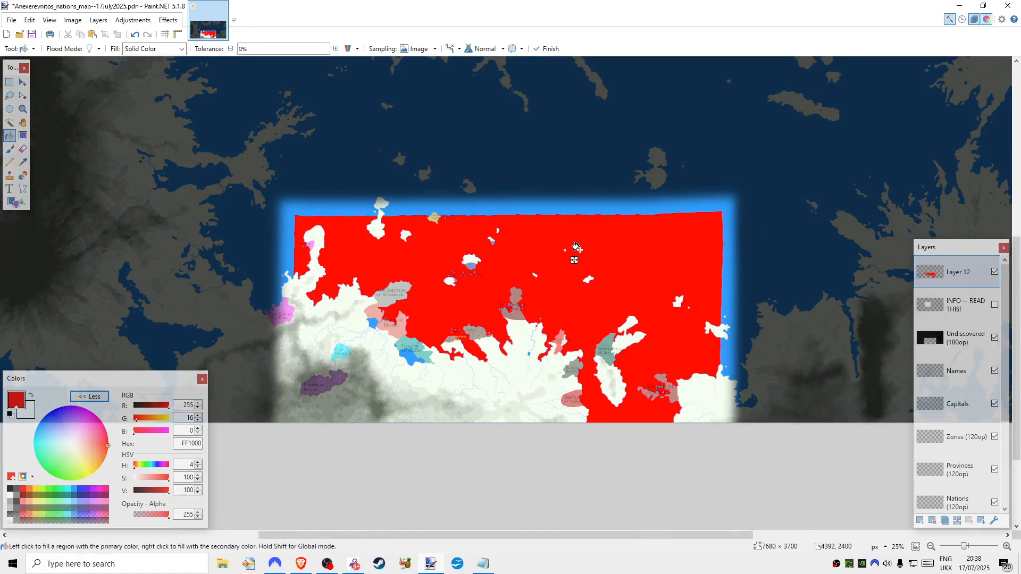
key(ctrl+z)
click(520, 336)
key(ctrl+z)
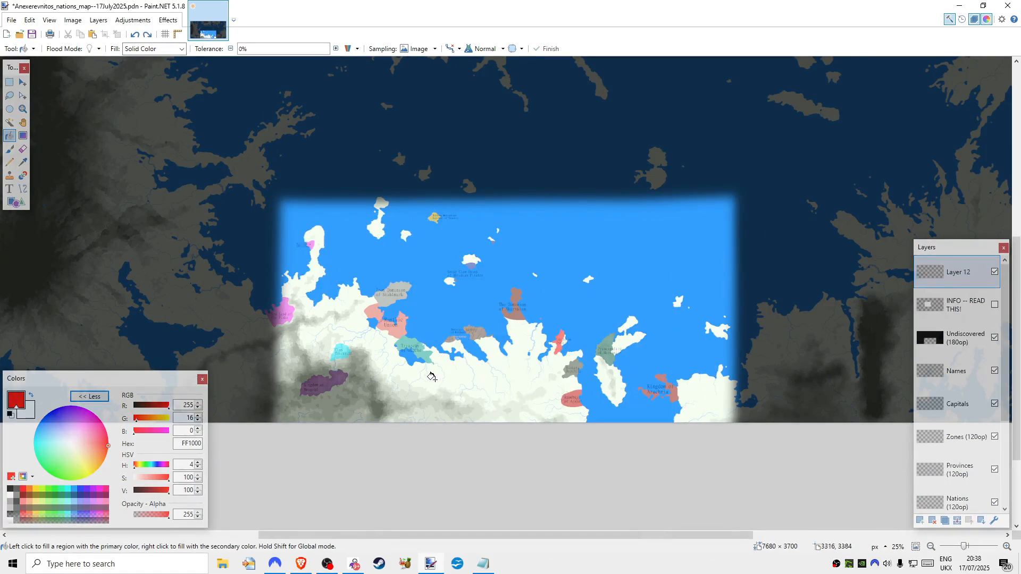
- Switch the fill sampling to Layer, try a red fill on the new empty layer, and undo it
click(419, 48)
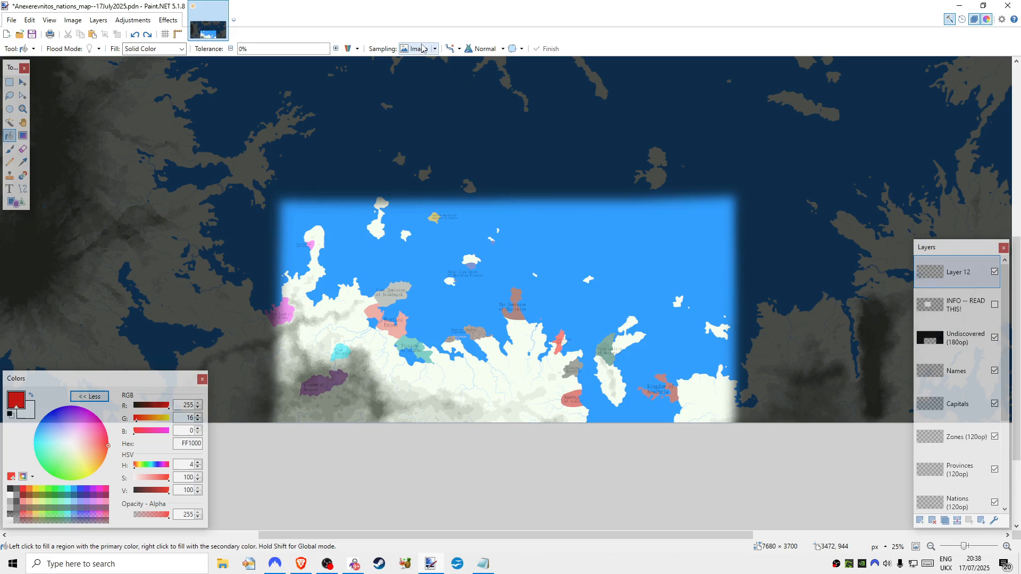
click(442, 69)
click(483, 286)
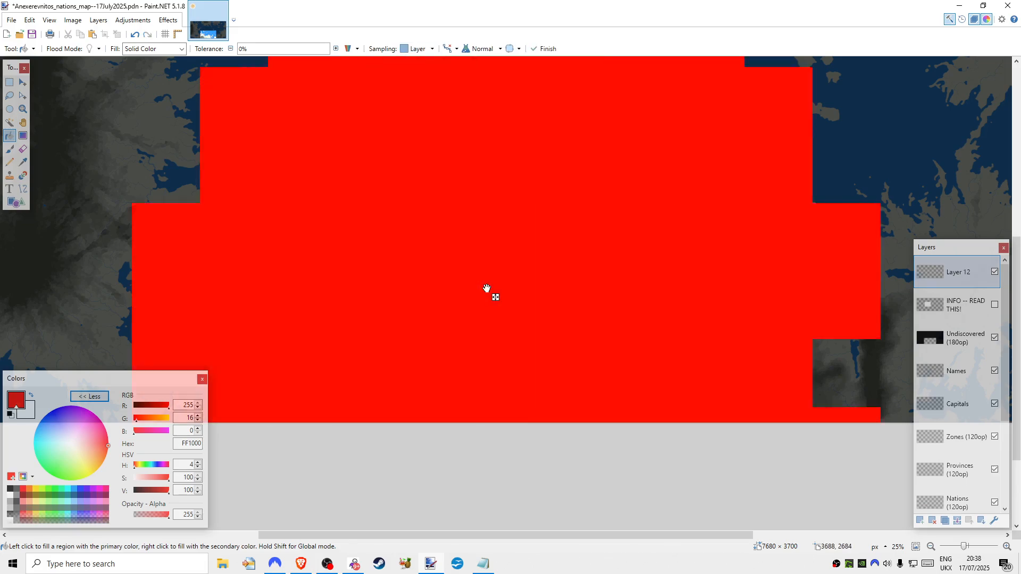
key(ctrl+z)
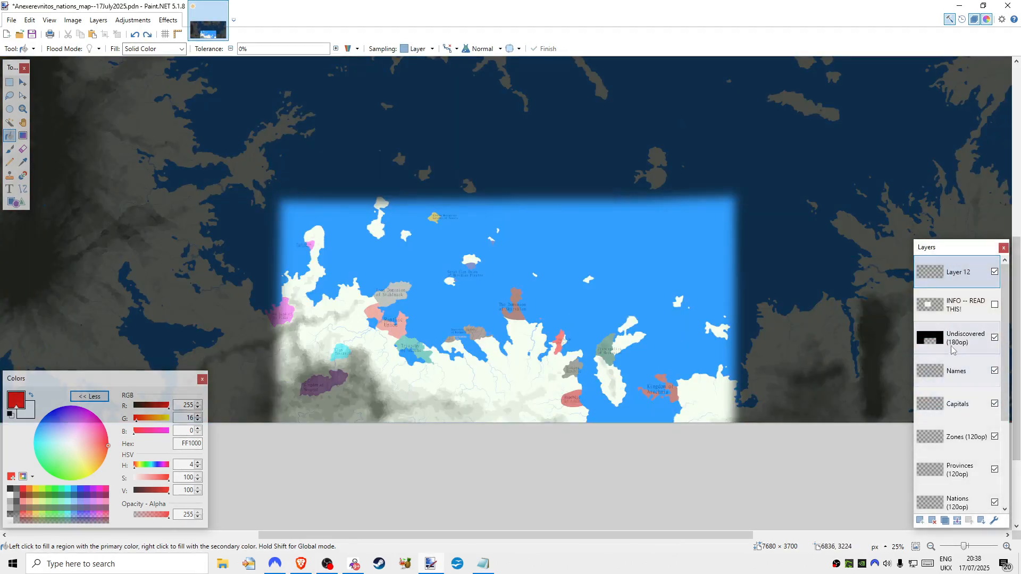
- Toggle the Undiscovered (180op) layer off and on, try a red fill in its clear area, and undo the fill
click(965, 337)
click(994, 337)
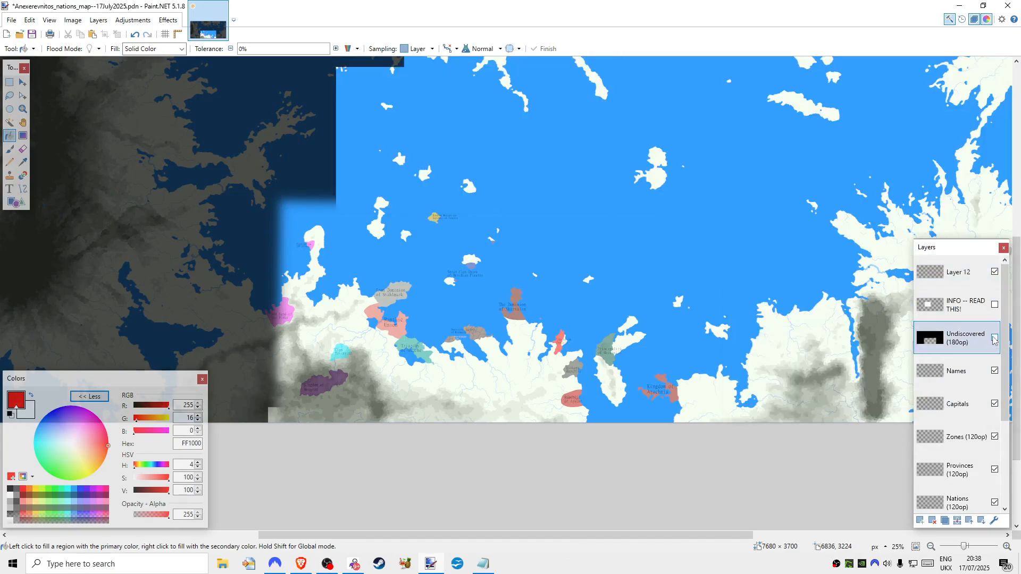
click(994, 337)
click(594, 271)
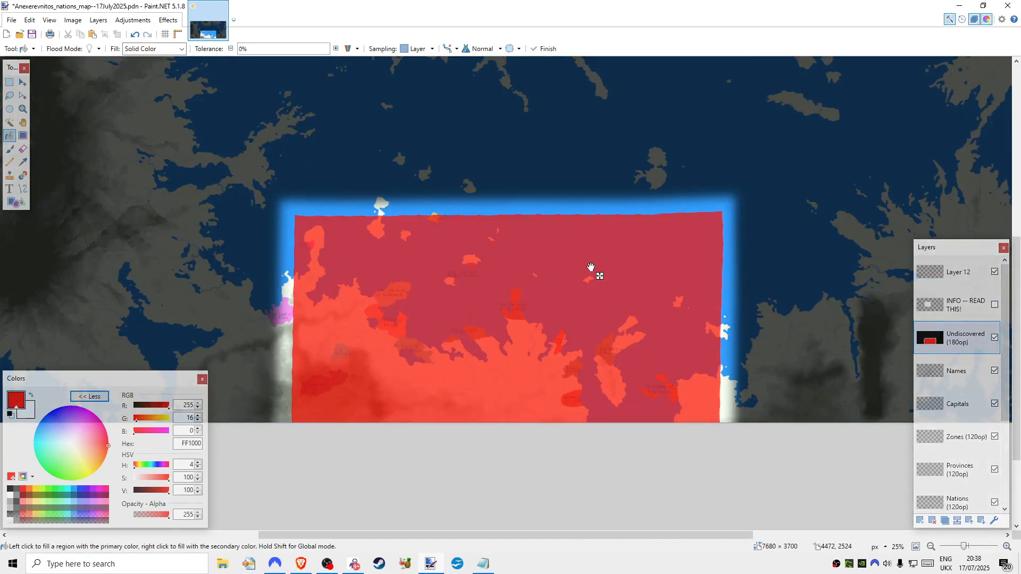
key(ctrl+z)
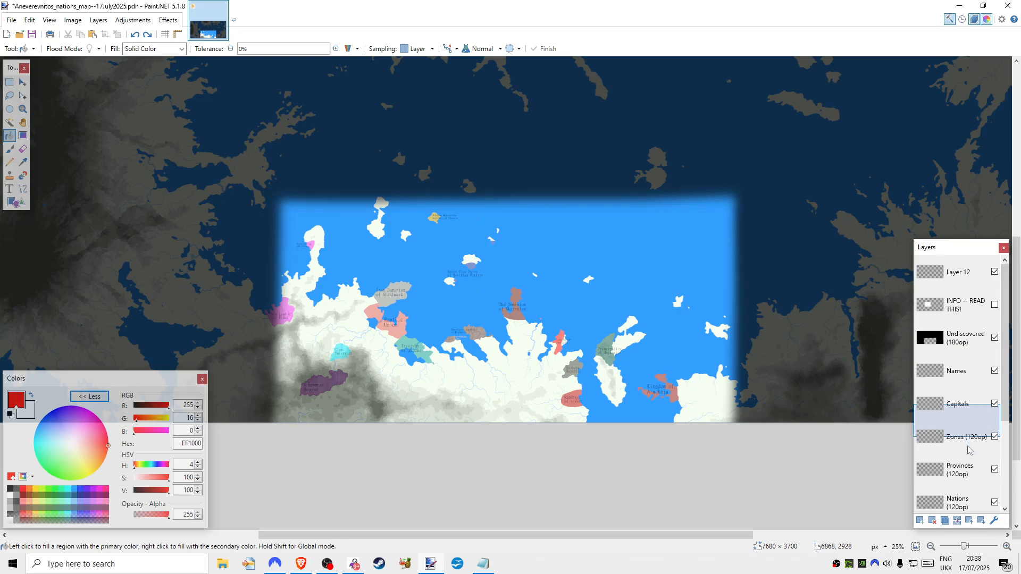
- Try a red fill over the open sea on the Nations (120op) layer and undo it
click(957, 502)
click(595, 260)
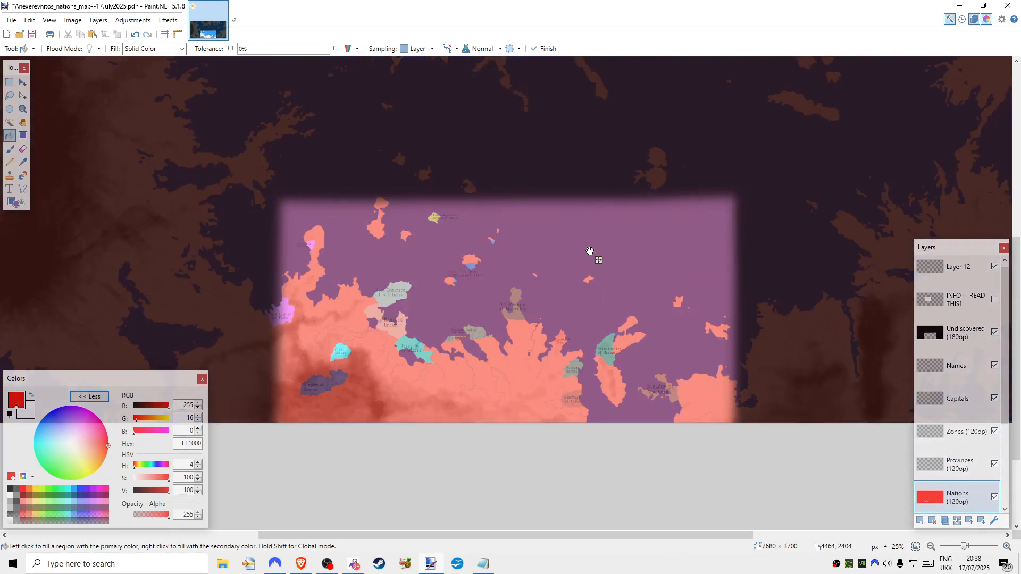
key(ctrl+z)
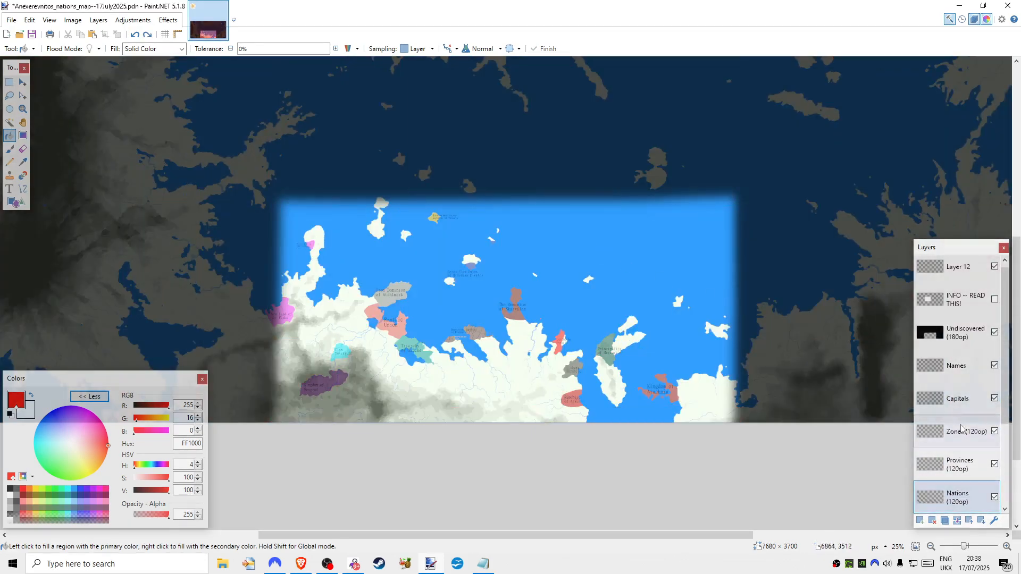
- Fill the sea red on the Map for filling layer, show that layer briefly, and undo the fill and hide it
scroll(964, 429, down, 2)
click(964, 466)
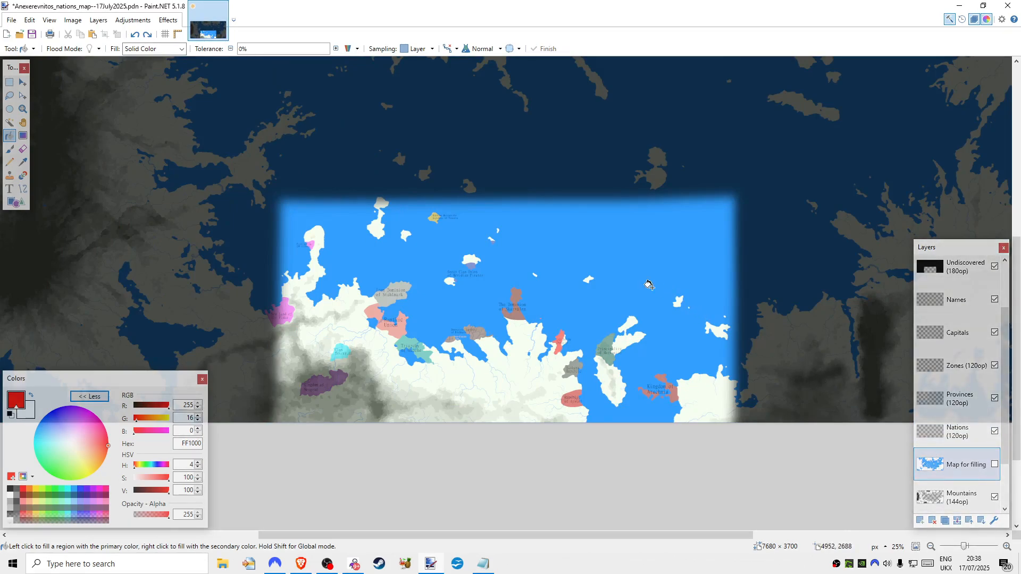
click(637, 279)
click(994, 465)
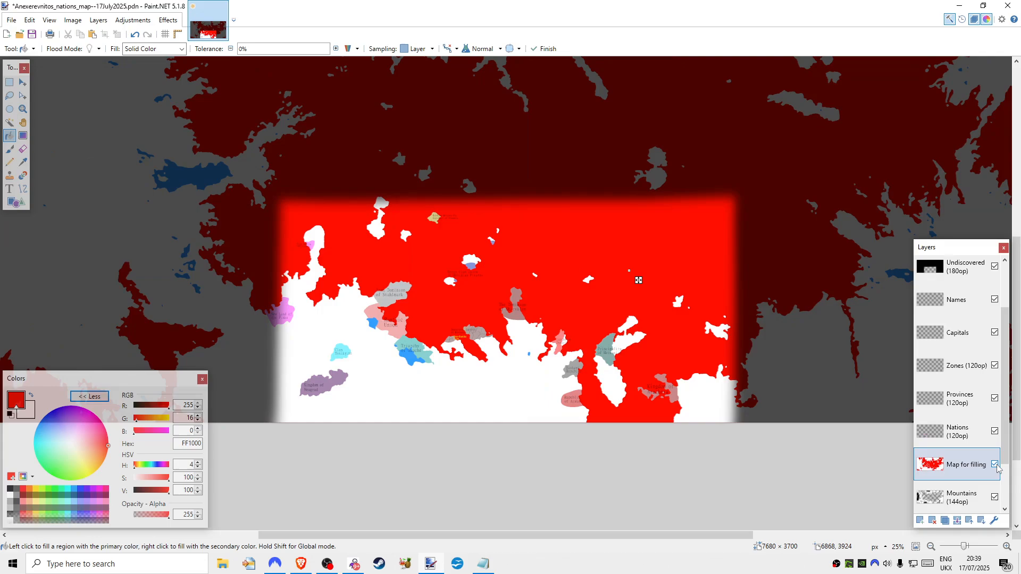
click(995, 464)
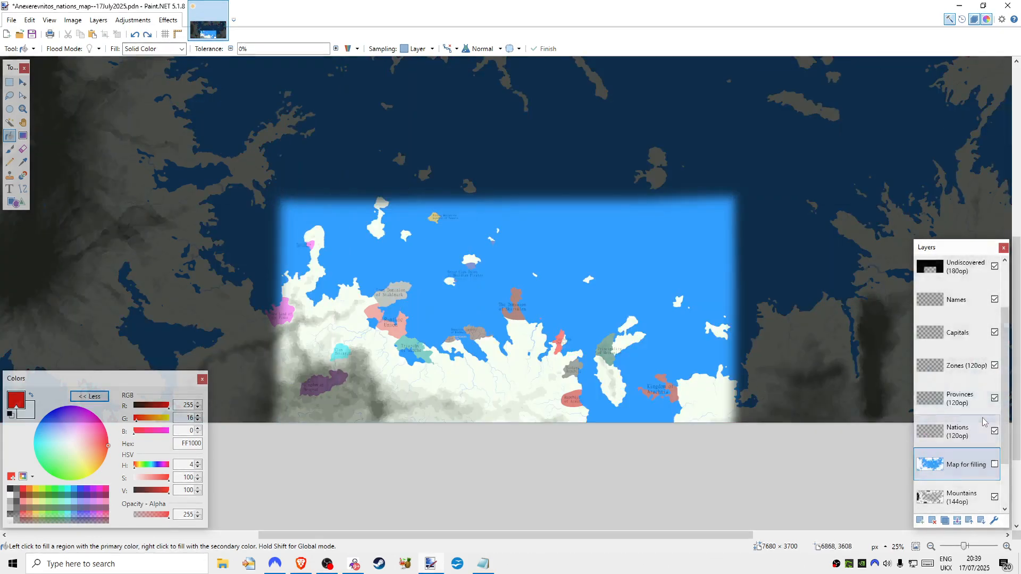
- Try a red fill over the sea on the Mountains (144op) layer and undo it
scroll(957, 399, down, 2)
click(962, 431)
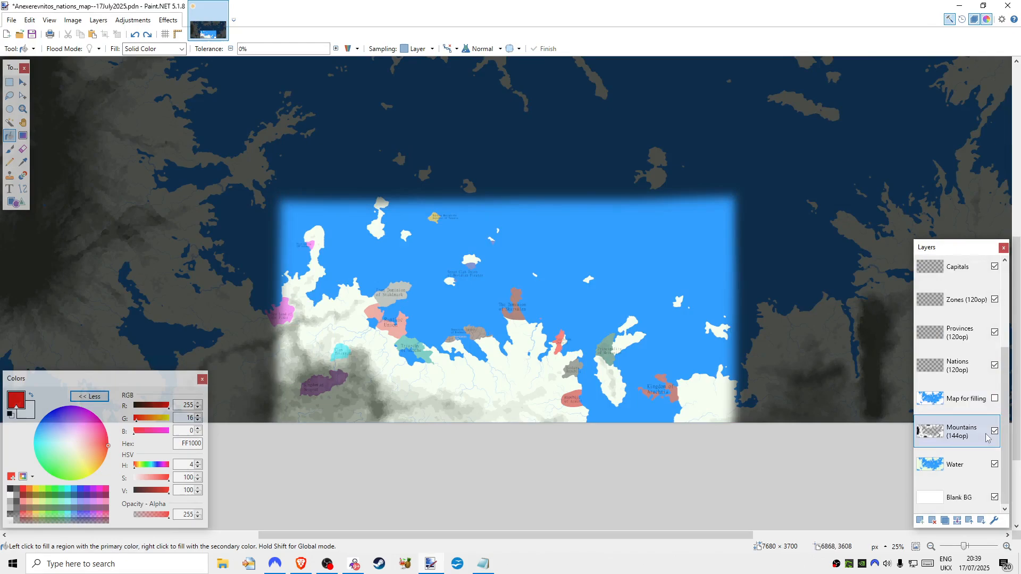
click(584, 292)
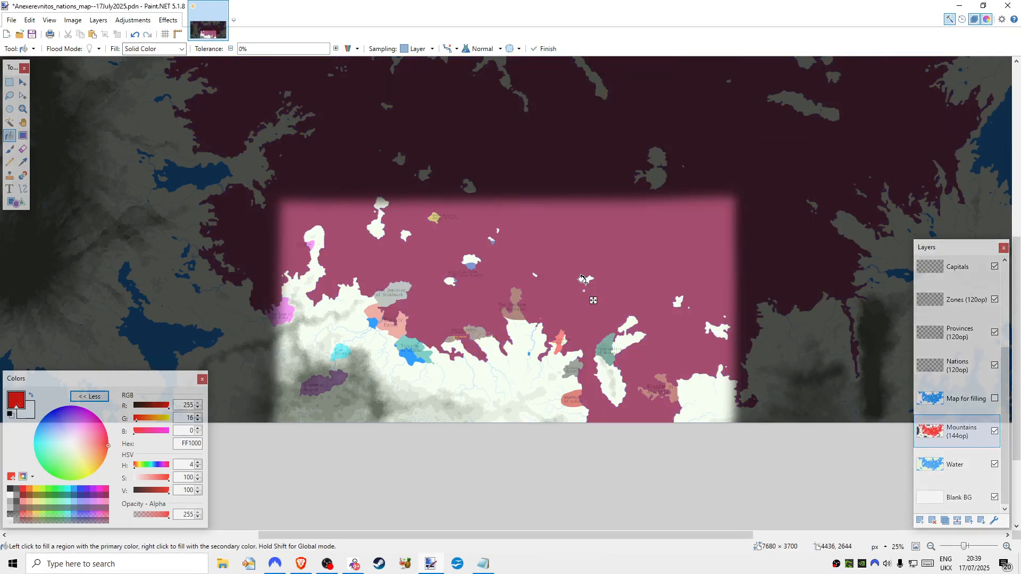
key(ctrl+z)
- Switch the fill sampling to Image with the Undiscovered (180op) layer selected, and toggle that layer off and on
scroll(950, 430, up, 4)
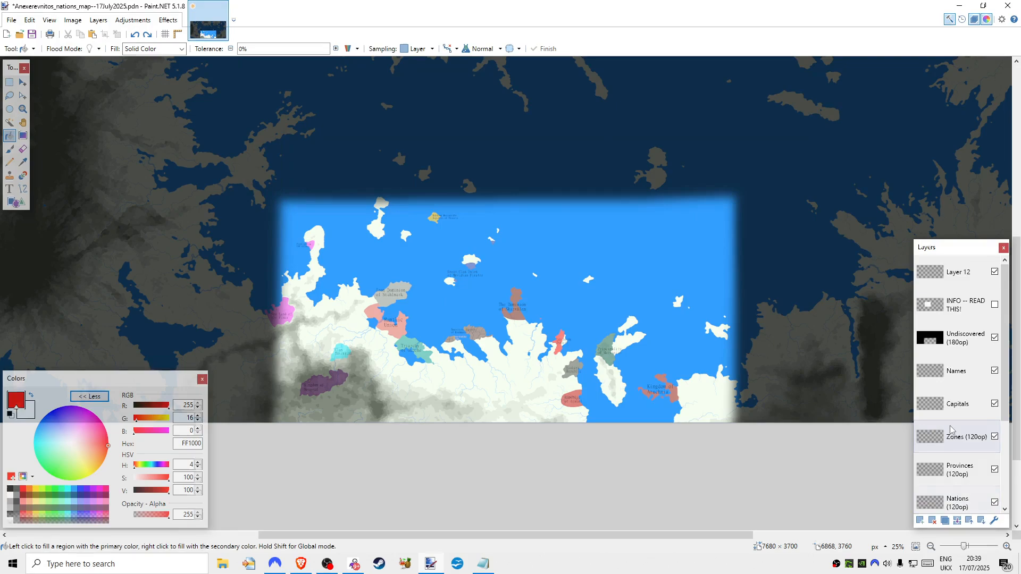
click(957, 338)
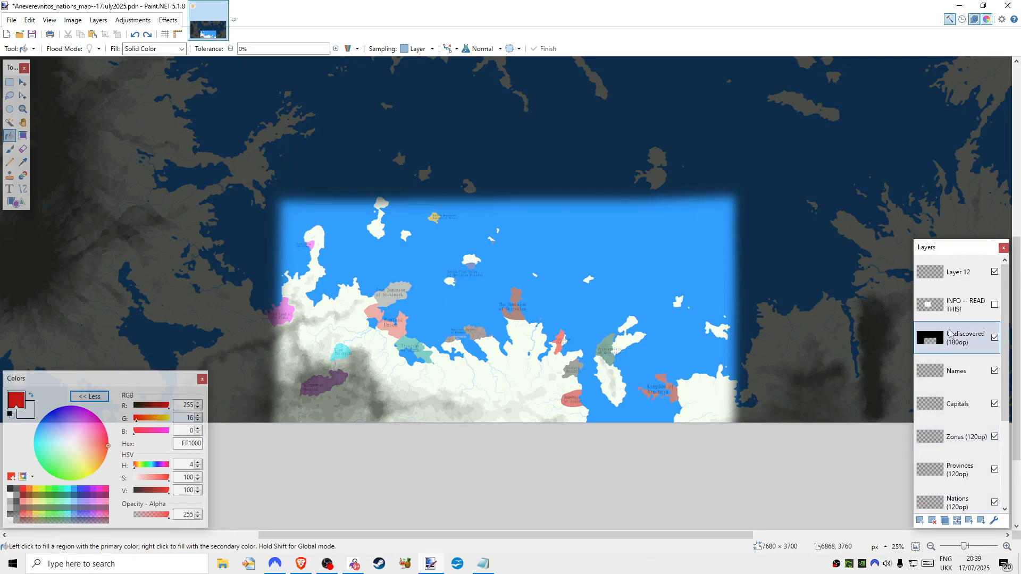
click(416, 49)
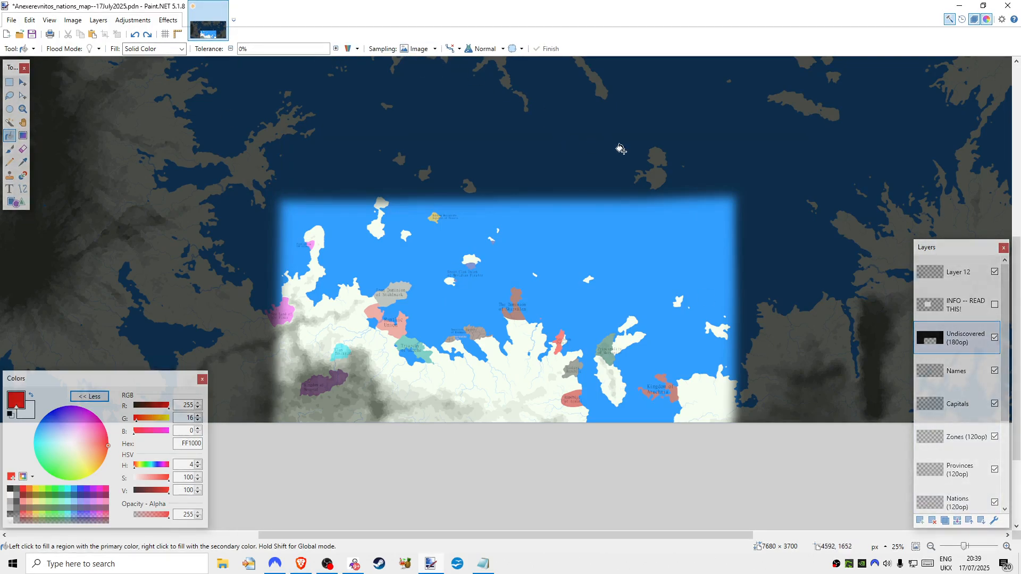
click(995, 338)
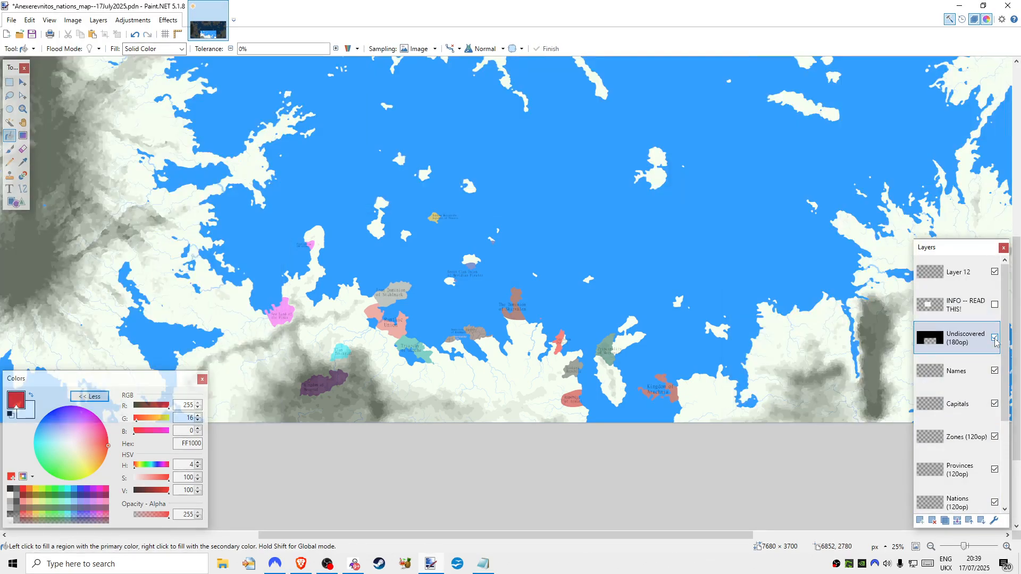
click(995, 338)
- Select the Names layer, activate the Text tool briefly, and switch to the Paintbrush
click(930, 546)
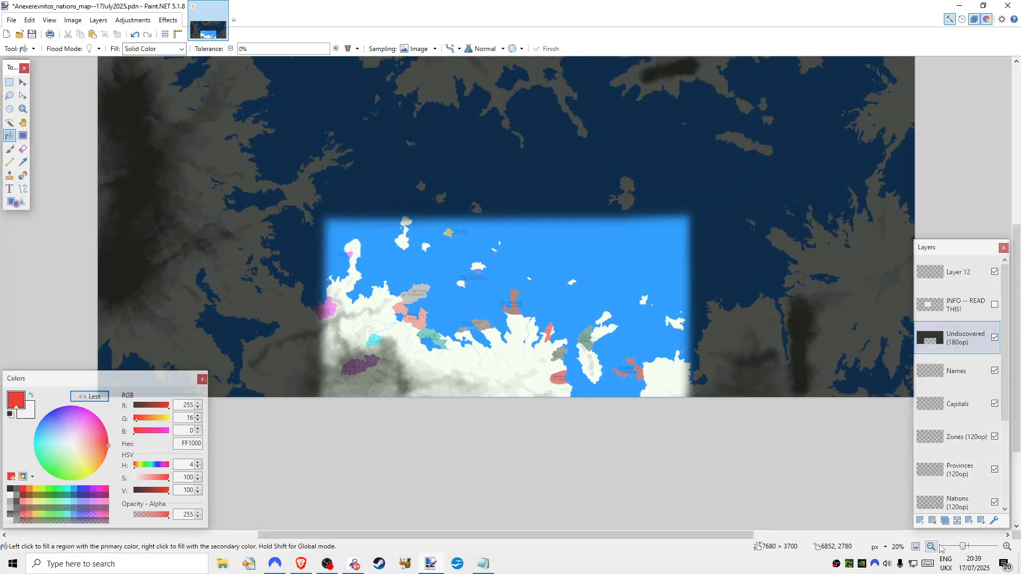
click(1006, 547)
click(1006, 547)
click(1006, 546)
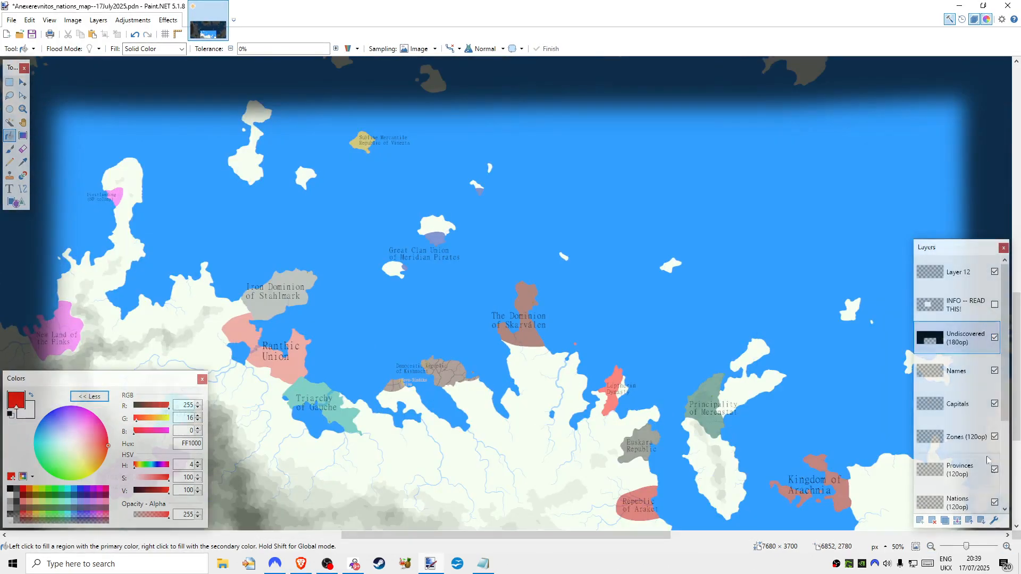
click(949, 372)
click(10, 190)
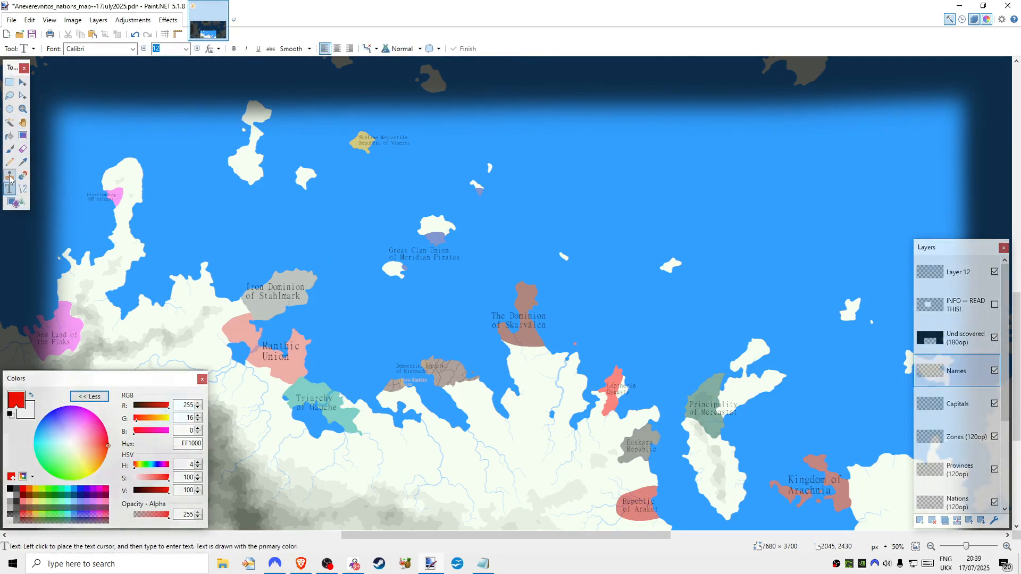
click(10, 148)
- Select the Nations (120op) layer and set the primary colour to pinkish red FF0033
scroll(966, 408, down, 2)
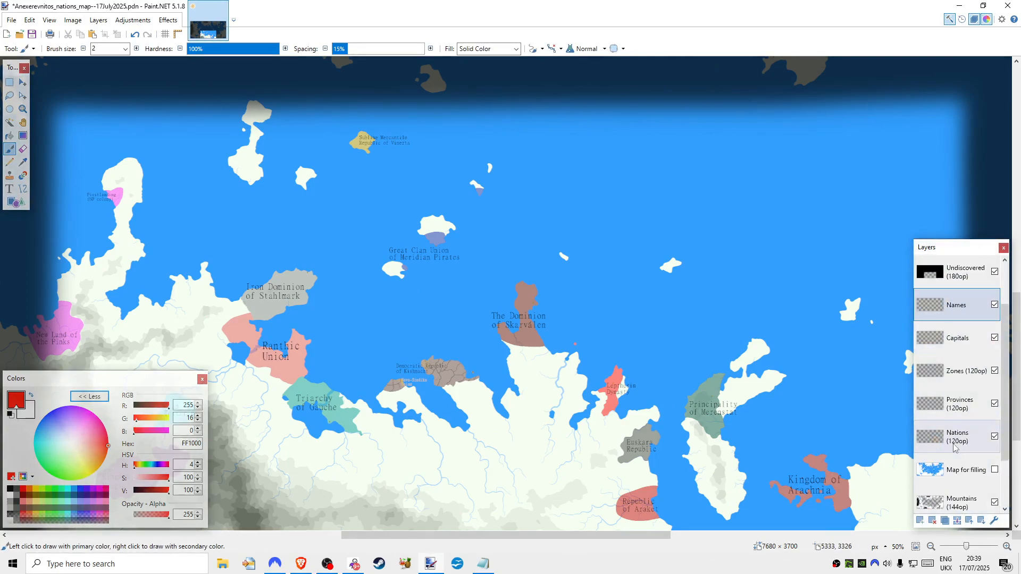
click(957, 436)
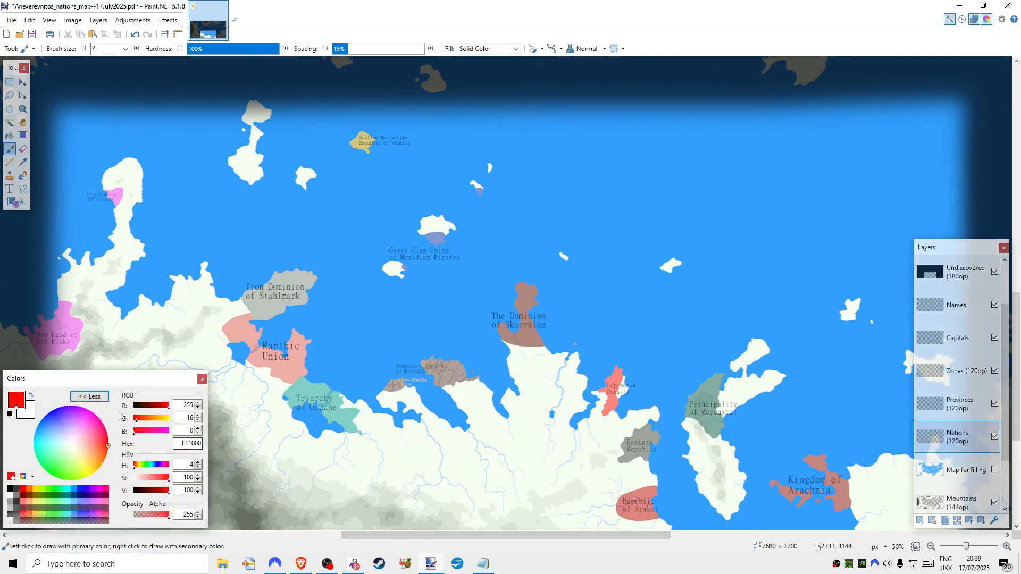
click(85, 448)
drag(99, 447, 108, 435)
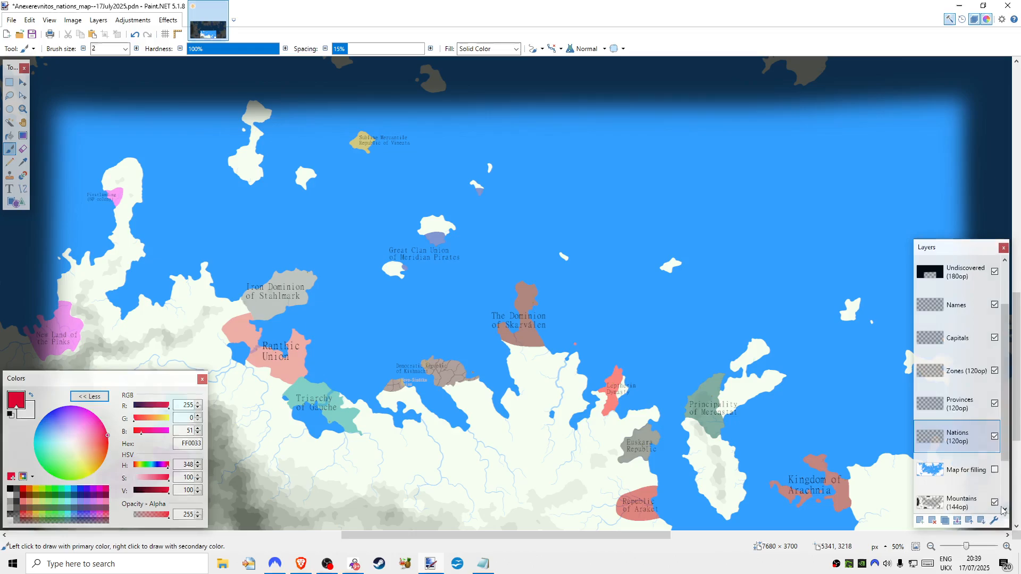
- Raise the opacity of the Nations (120op) layer to its maximum
click(1007, 546)
scroll(878, 479, down, 5)
double_click(963, 439)
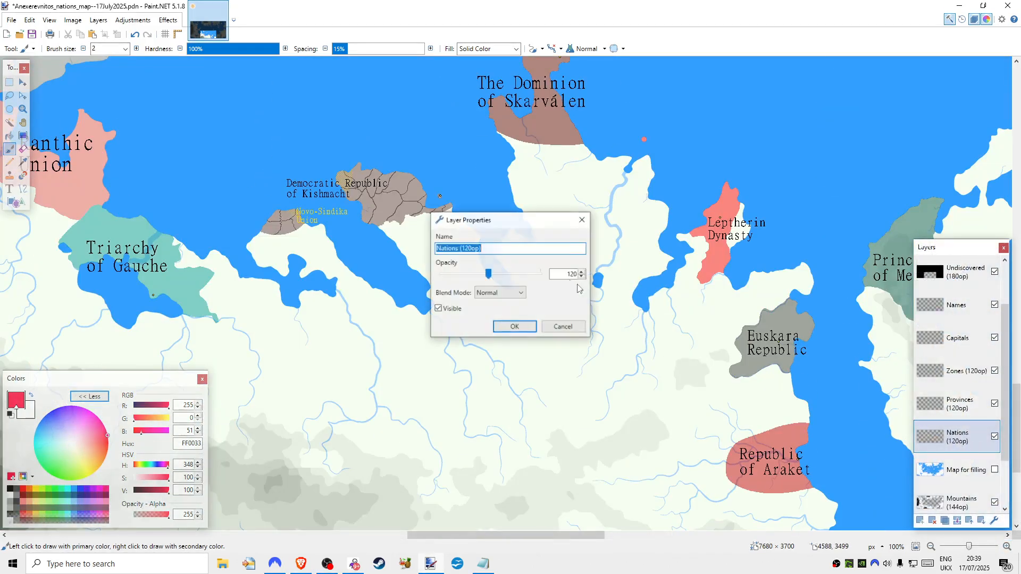
click(526, 326)
scroll(99, 206, up, 3)
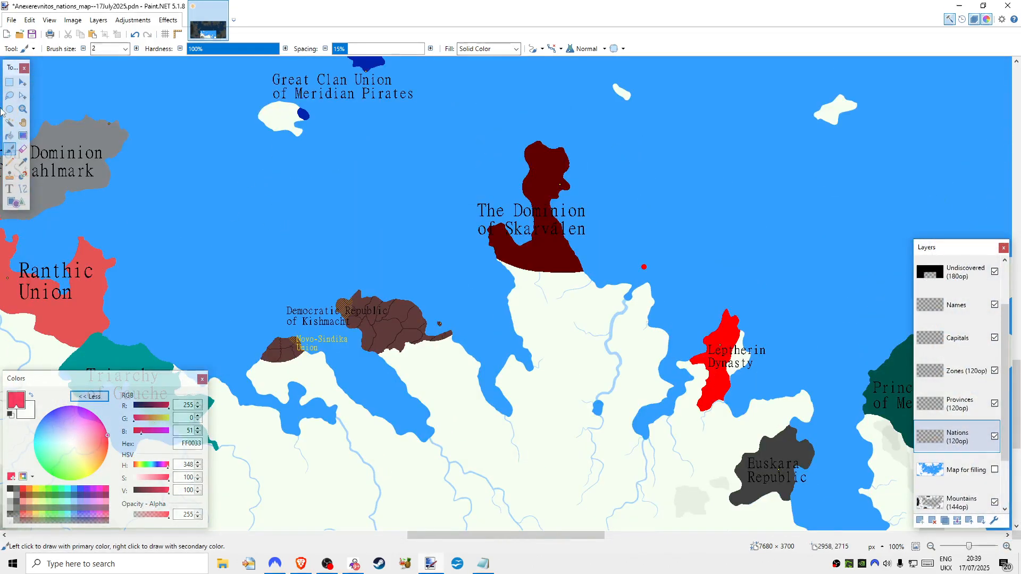
- Return the Nations (120op) layer's opacity to 120 and sample the Leptherin Dynasty's faded red FA877F with the Color Picker
key(k)
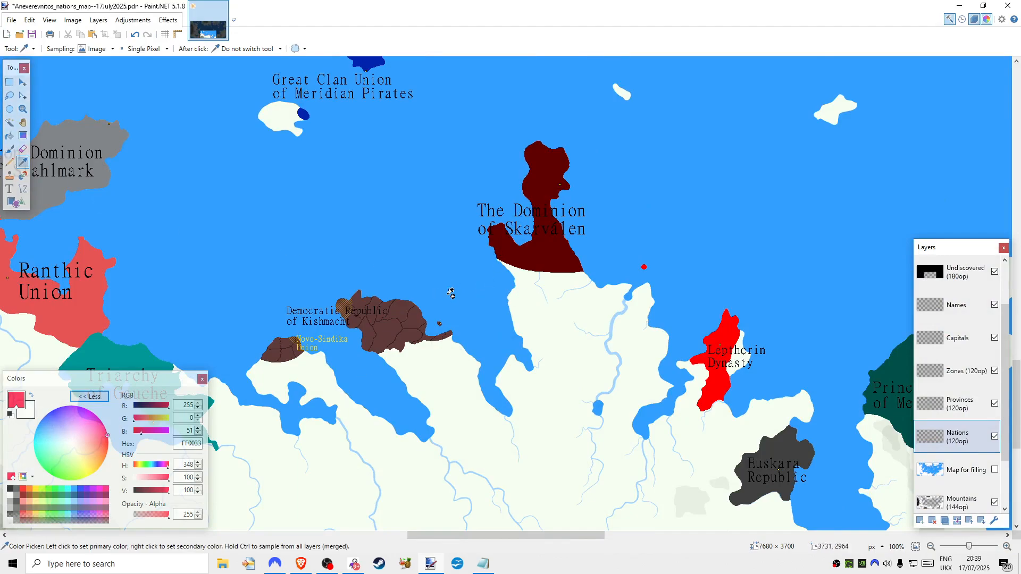
double_click(952, 446)
drag(540, 274, 492, 274)
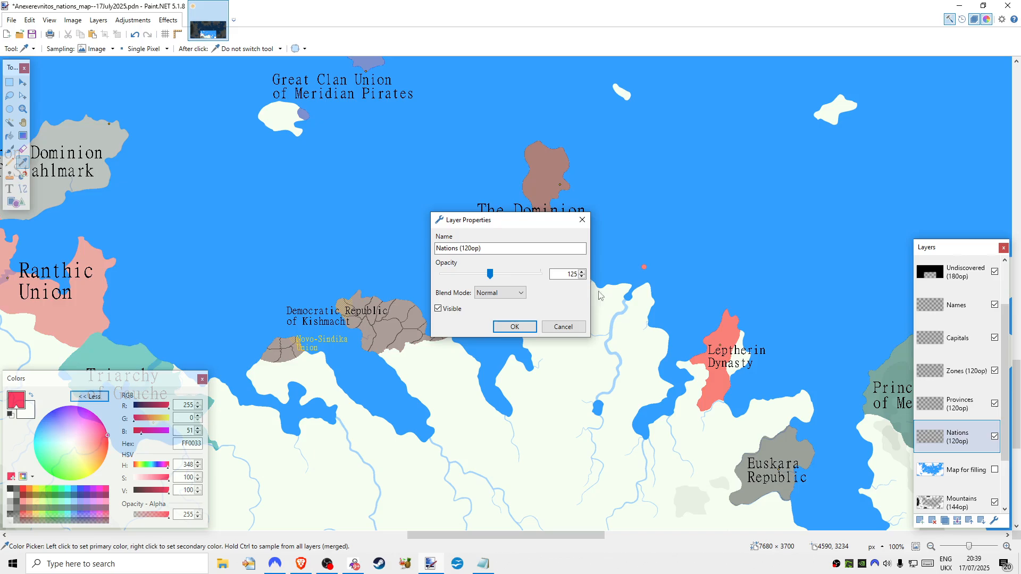
click(527, 324)
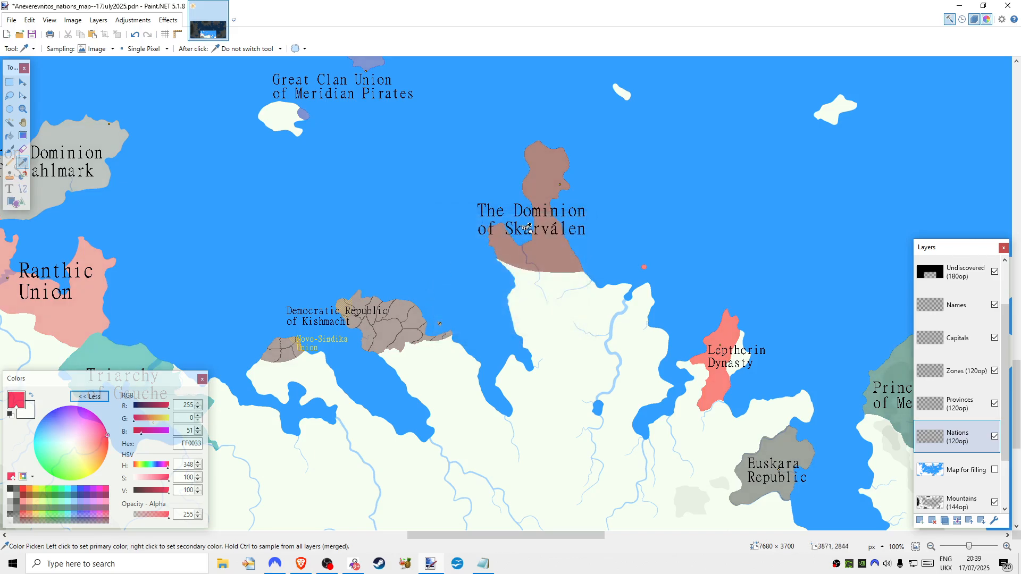
drag(491, 535, 506, 535)
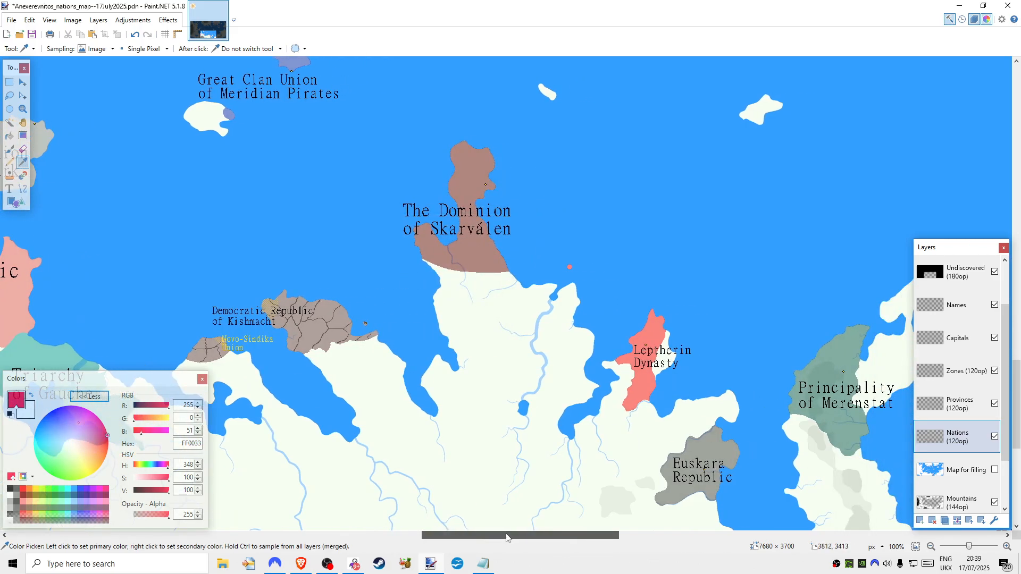
click(647, 374)
click(647, 375)
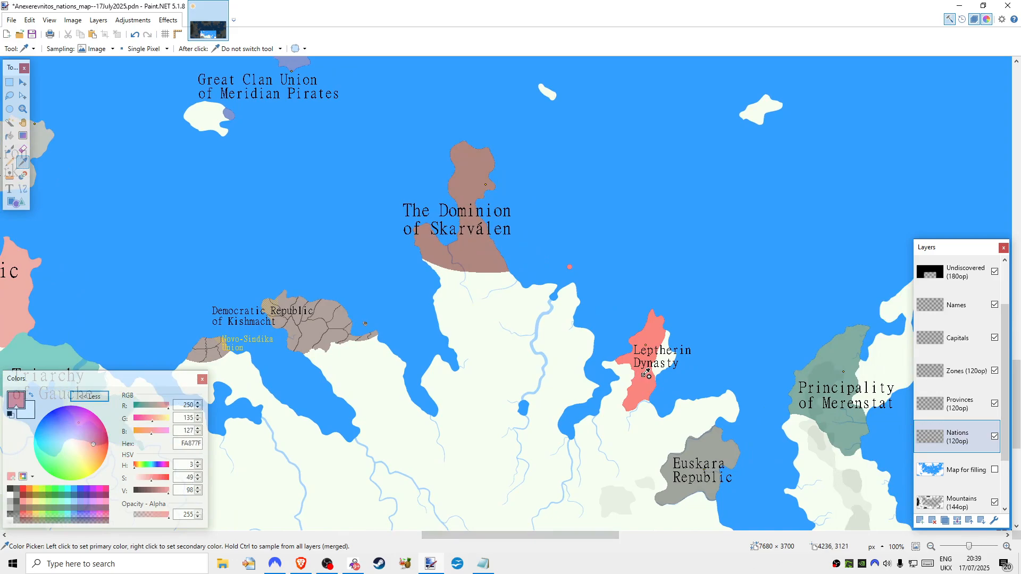
- Set the Nations (120op) layer's opacity to 255 and sample the Leptherin Dynasty's full red FF0000
double_click(952, 444)
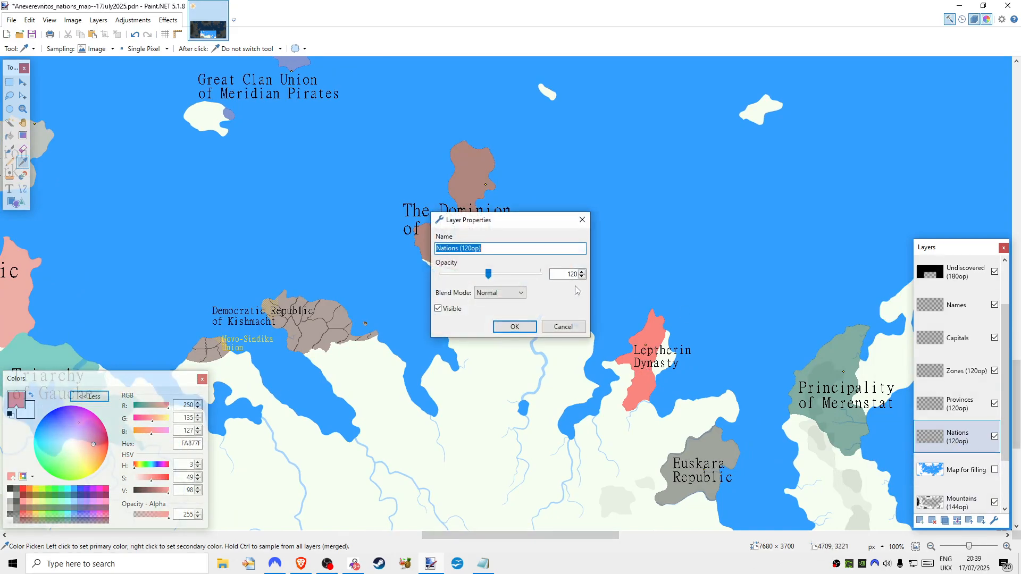
drag(488, 274, 540, 273)
click(514, 327)
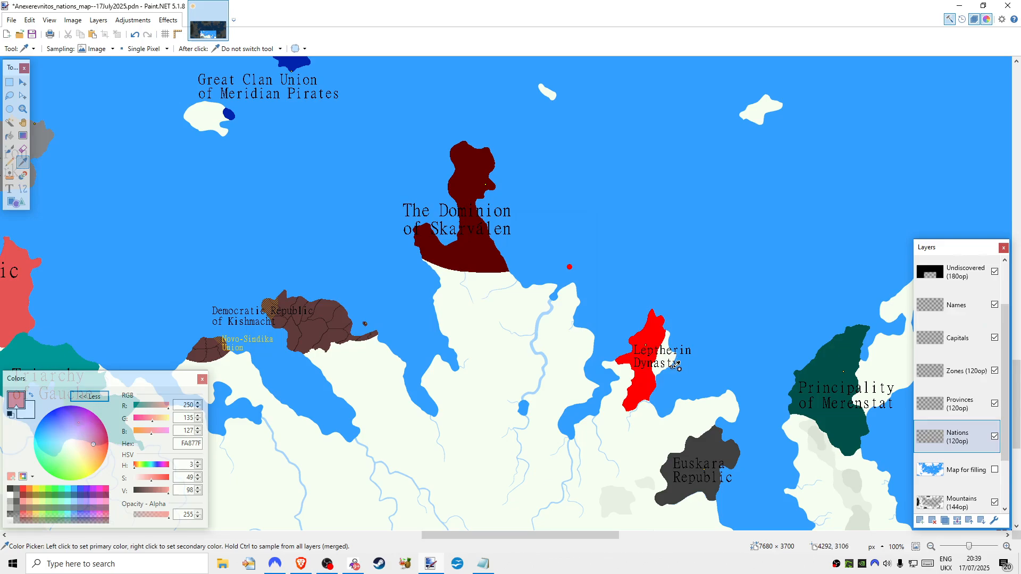
click(526, 397)
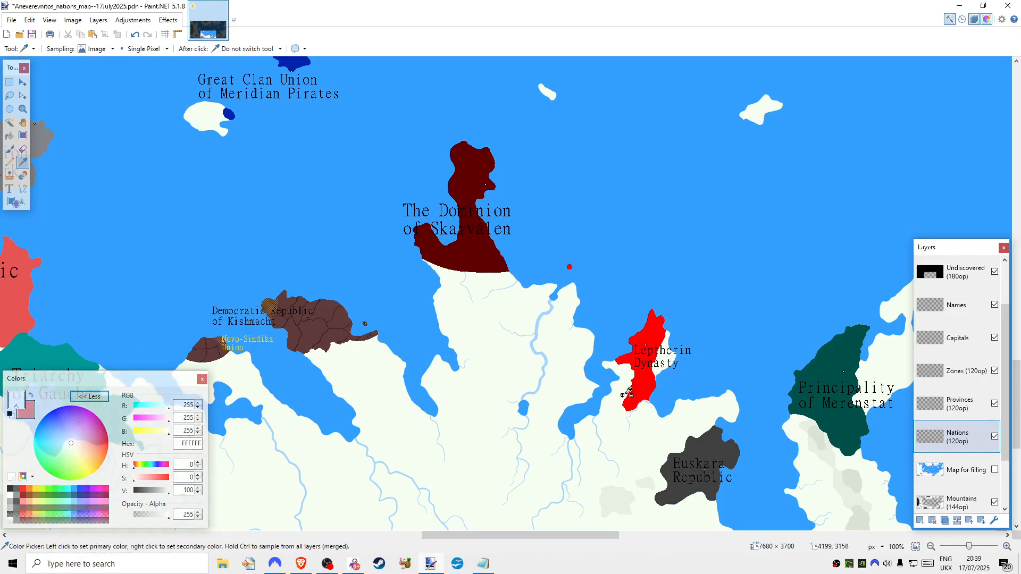
click(659, 380)
click(645, 353)
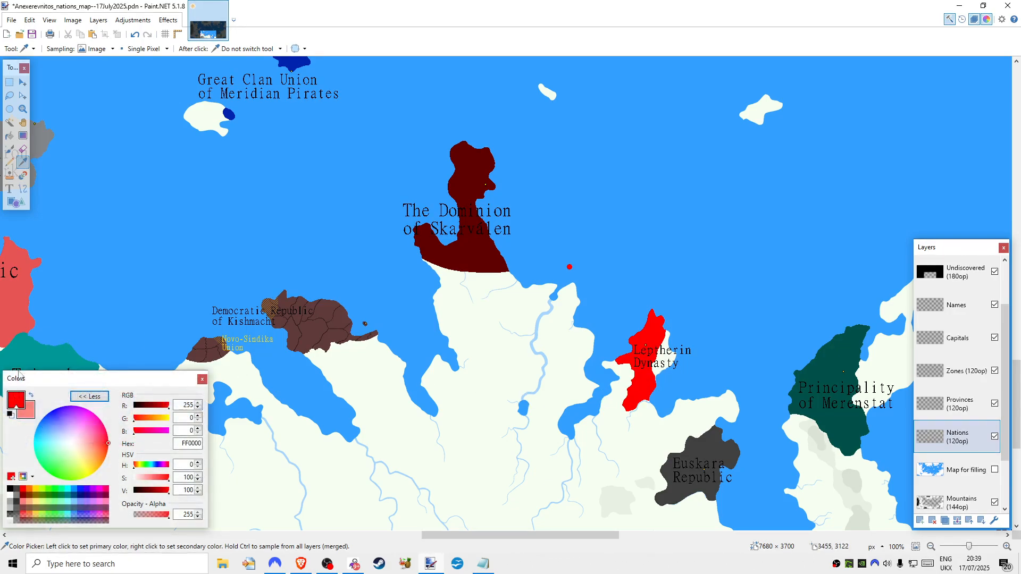
- Swap the primary and secondary colours repeatedly to compare the full red with the faded red
click(30, 396)
click(31, 395)
click(30, 396)
click(31, 396)
click(31, 395)
click(31, 395)
click(31, 396)
- Show the Map for filling layer and lower the Nations (120op) layer's opacity to about 120
click(995, 469)
click(994, 469)
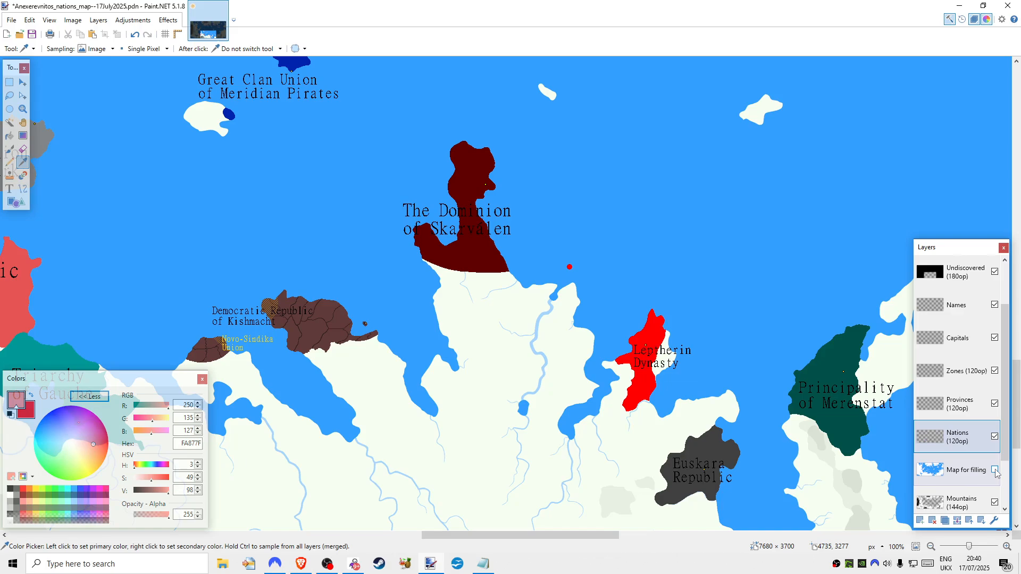
click(994, 469)
double_click(976, 435)
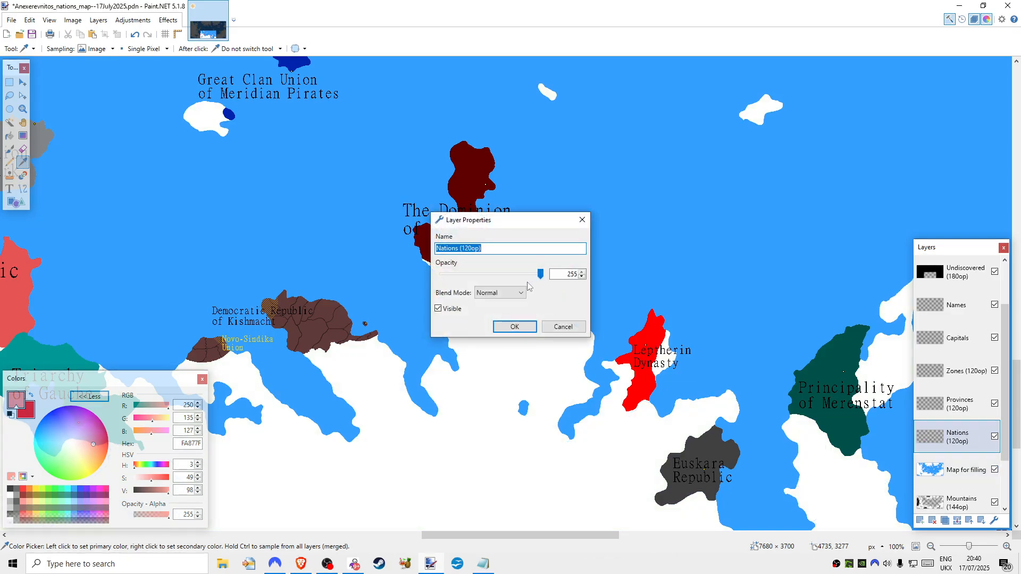
drag(539, 272, 495, 279)
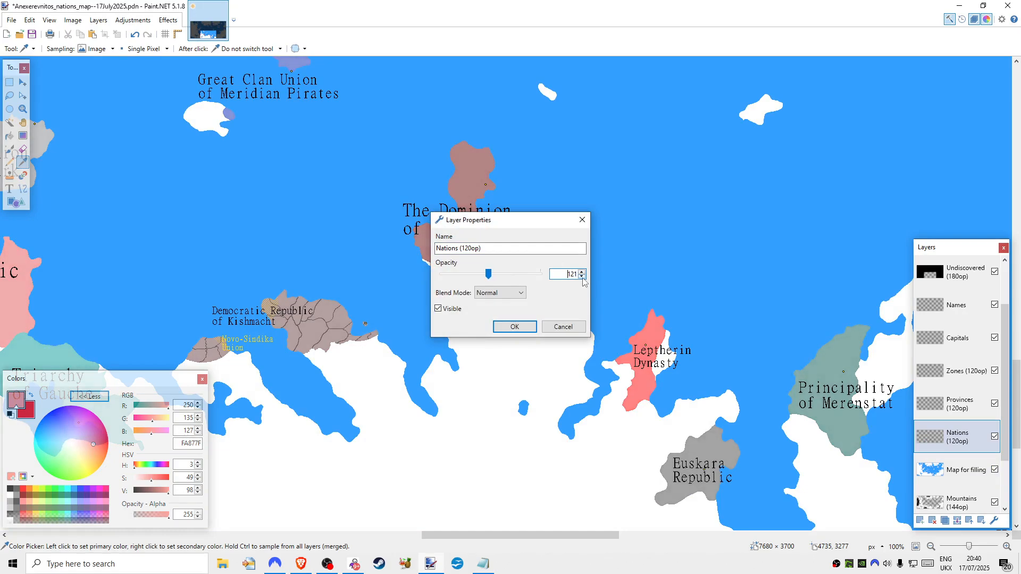
click(514, 326)
- Swap the primary and secondary colours, try a fill on the white mainland on the Nations (120op) layer, and undo it
key(f)
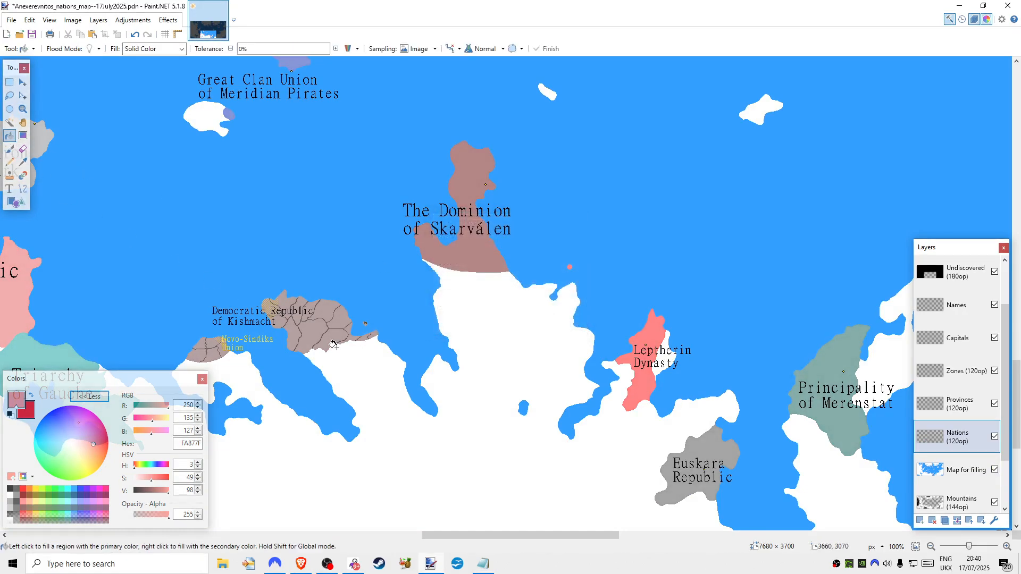
scroll(601, 403, down, 2)
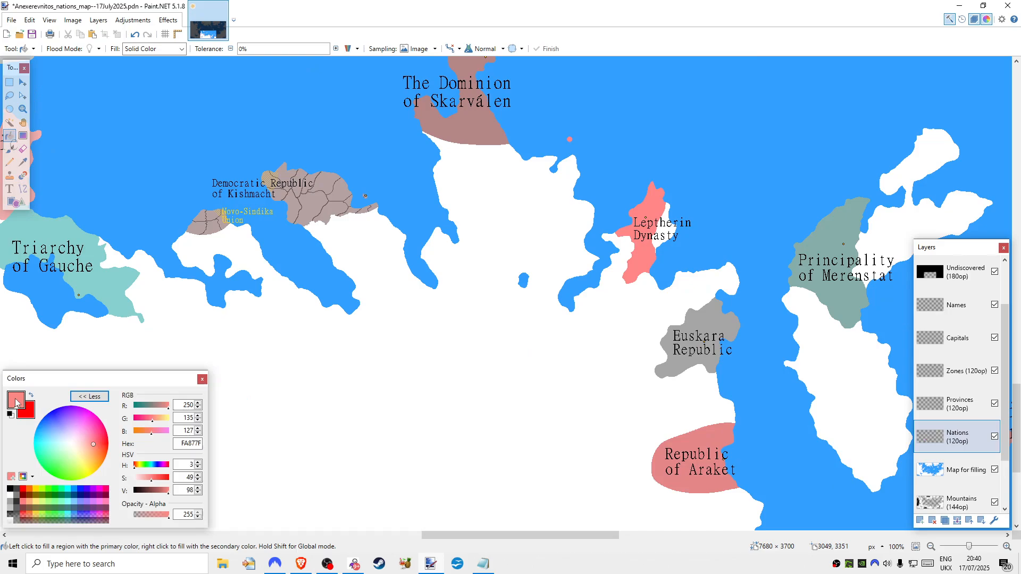
click(31, 396)
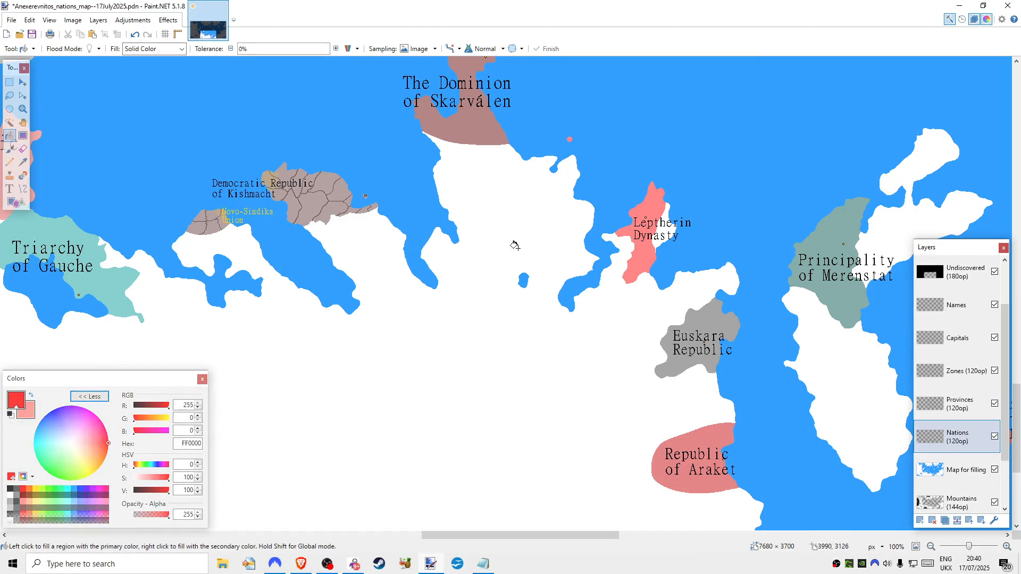
right_click(542, 395)
key(ctrl+z)
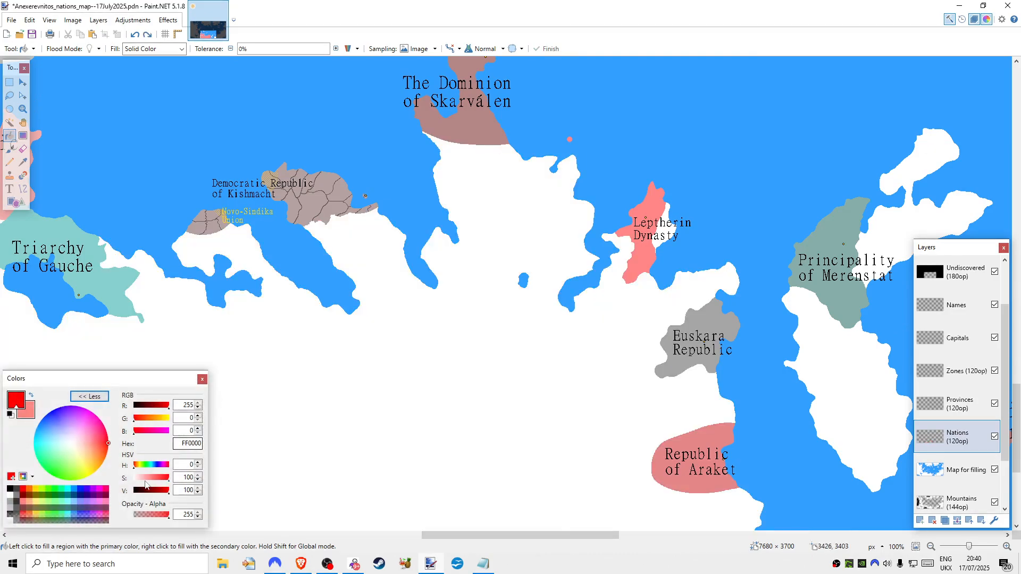
- Change the primary colour to faded red FF8787, try filling the white mainland with it twice, and undo each fill
click(31, 396)
key(k)
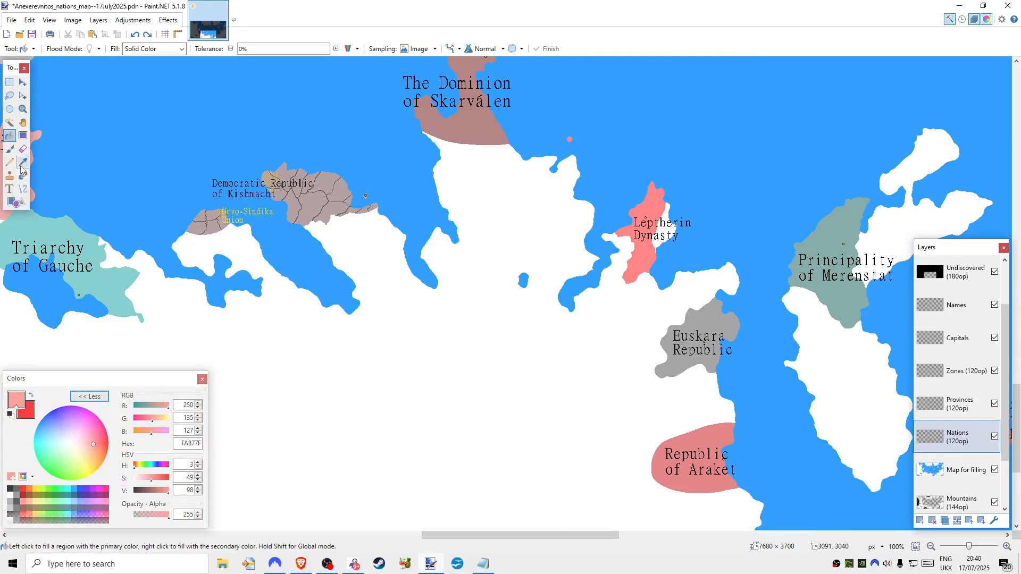
click(9, 135)
click(425, 368)
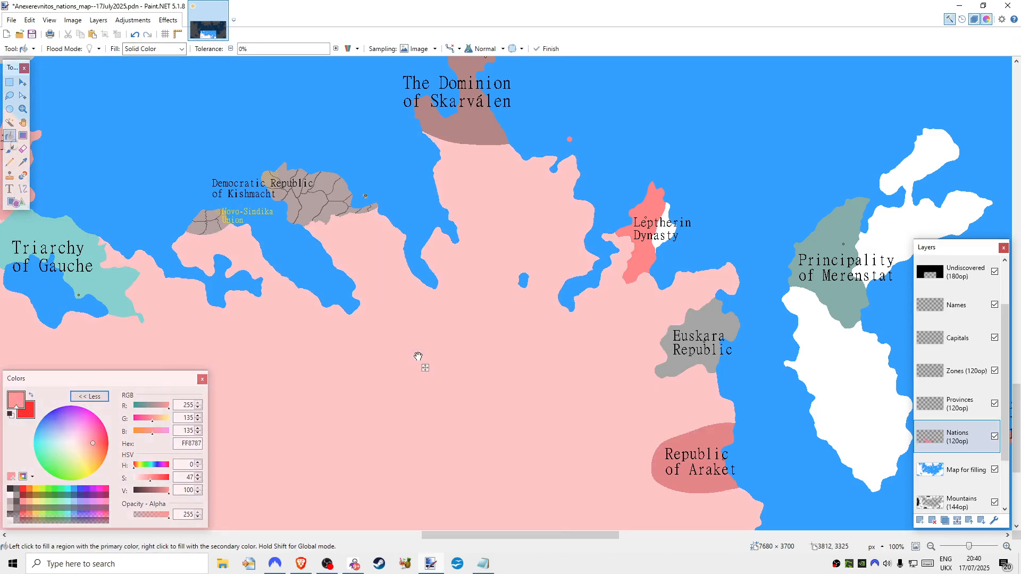
key(ctrl+z)
click(591, 376)
key(ctrl+z)
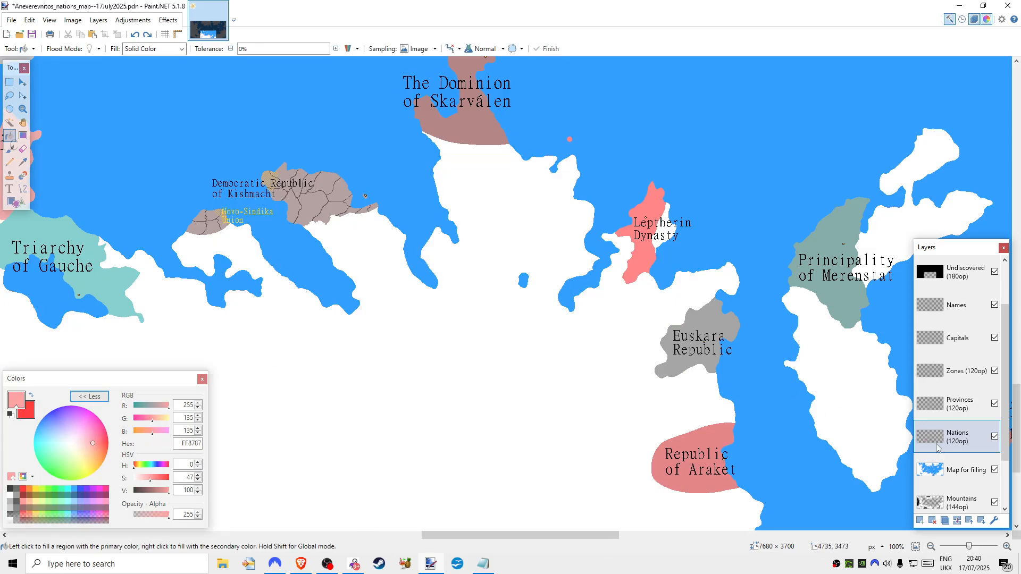
- Raise the Nations (120op) layer's opacity to 255 and activate the Color Picker
double_click(937, 446)
drag(491, 273, 541, 274)
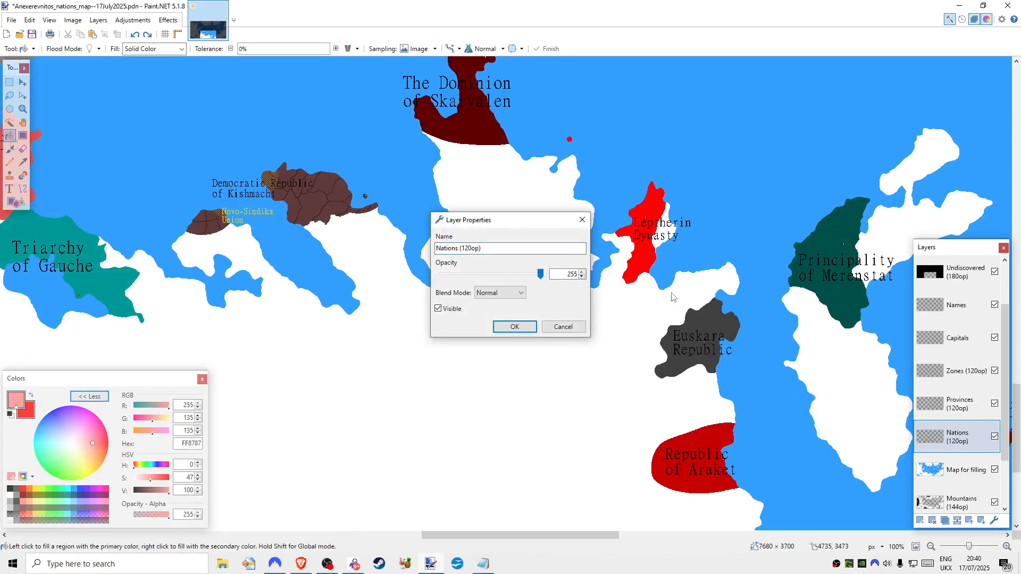
click(508, 325)
click(23, 162)
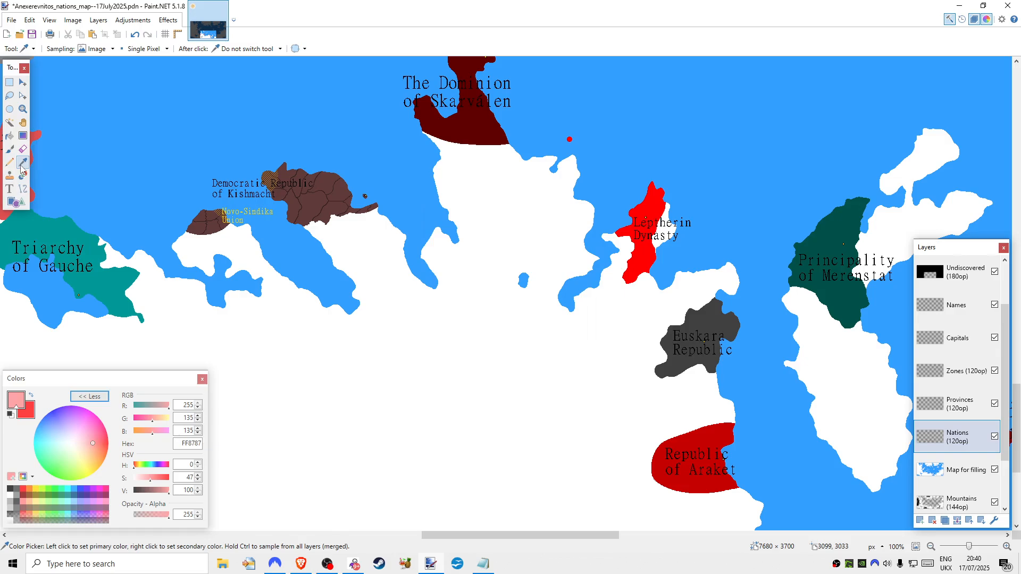
- Sample the Leptherin Dynasty's bright red FF0000 as the primary colour and activate the Paintbrush
scroll(388, 396, up, 4)
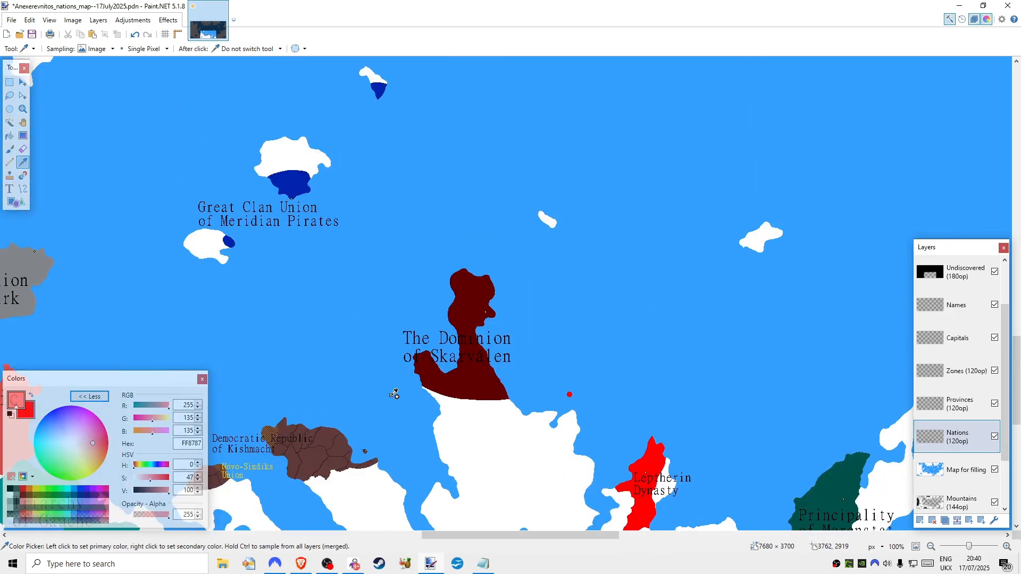
scroll(392, 392, down, 2)
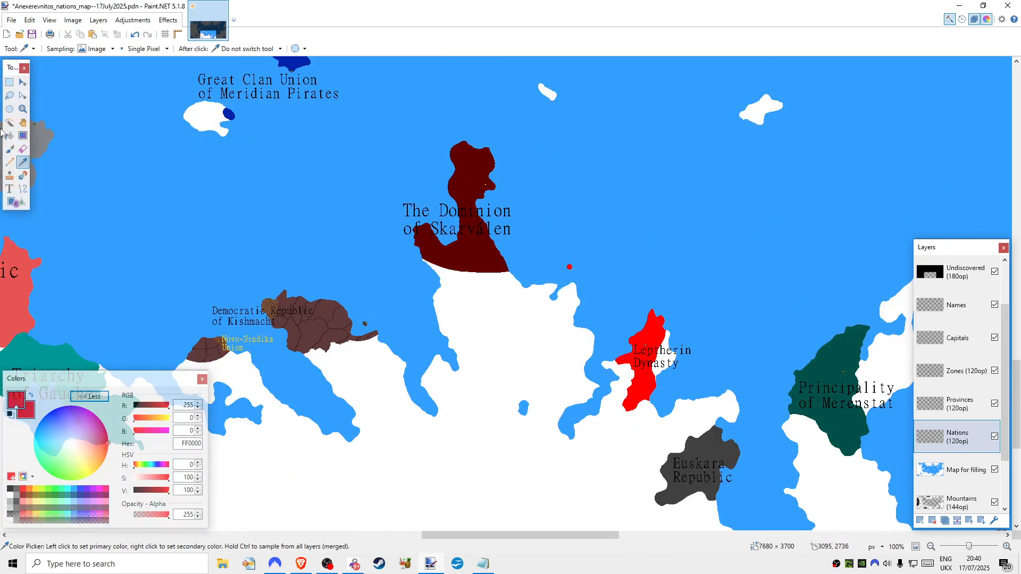
click(10, 148)
scroll(377, 292, down, 5)
scroll(378, 292, up, 3)
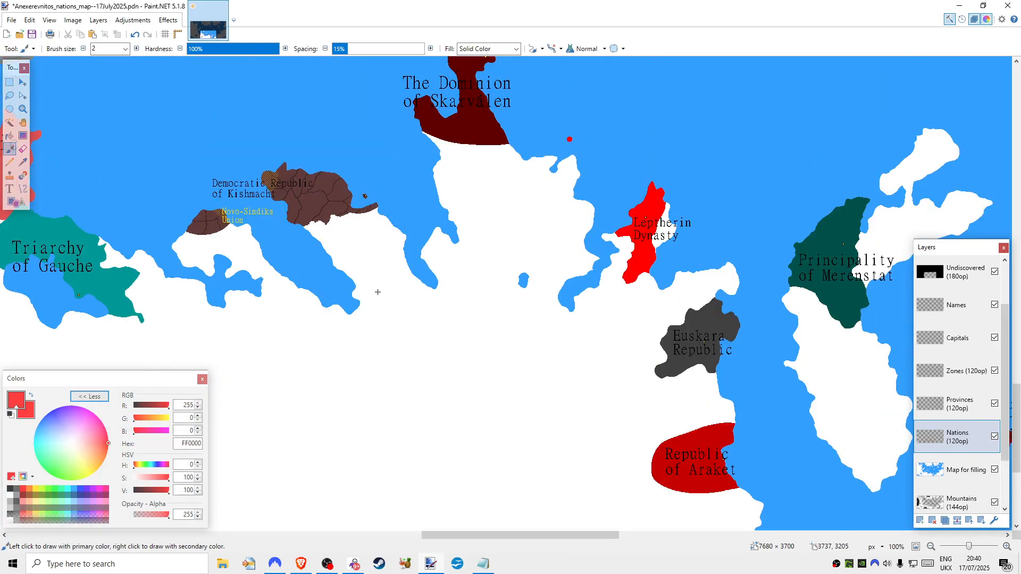
click(23, 162)
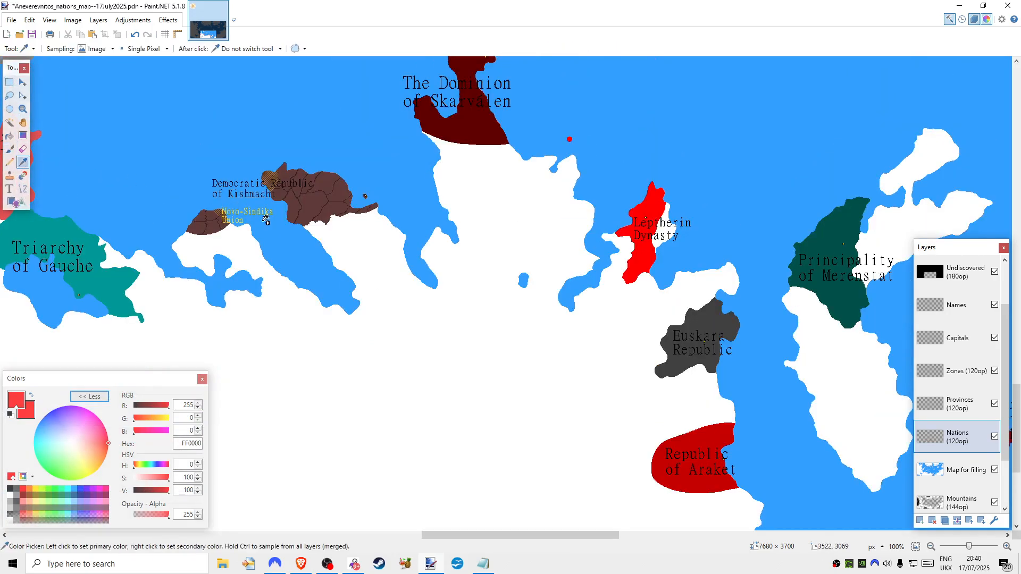
click(10, 149)
- Add a new layer above Nations (120op) and draw a red border from the coastal inlet to the Euskara Republic
click(1008, 547)
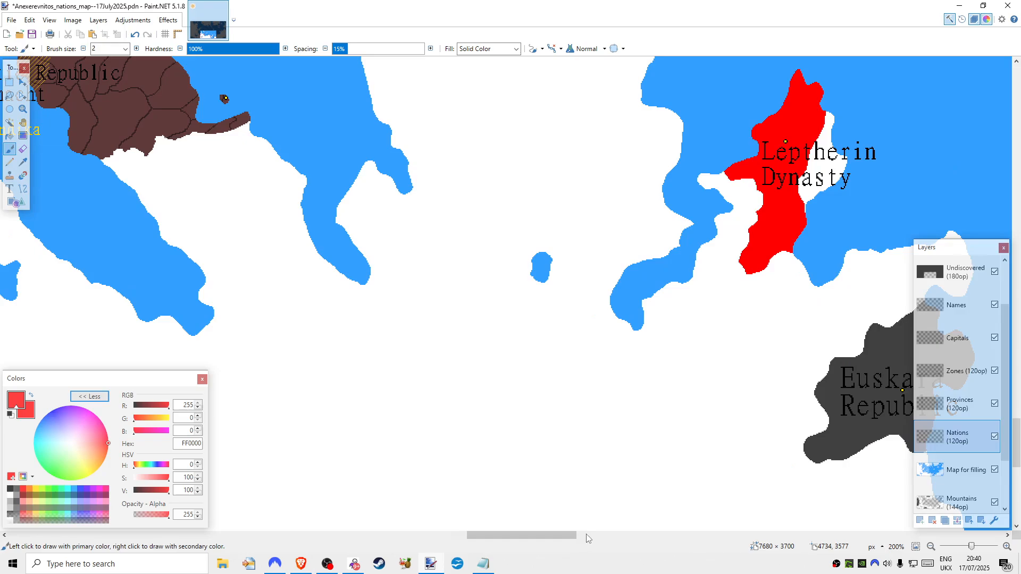
scroll(936, 530, right, 10)
click(920, 521)
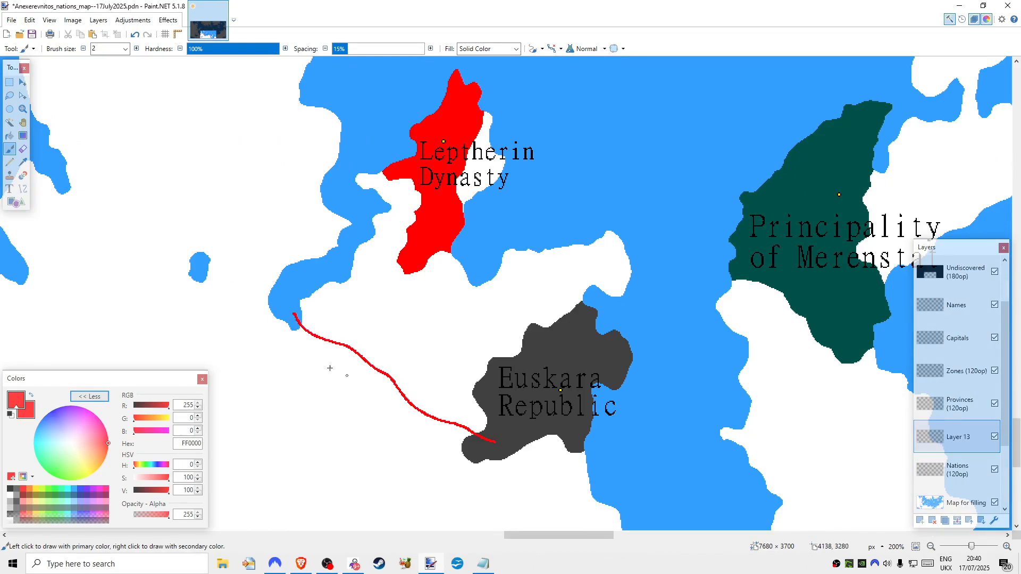
- Hide the Names and Capitals layers, and fill the Leptherin Dynasty's enclosed white areas with red on the Nations (120op) layer
click(9, 135)
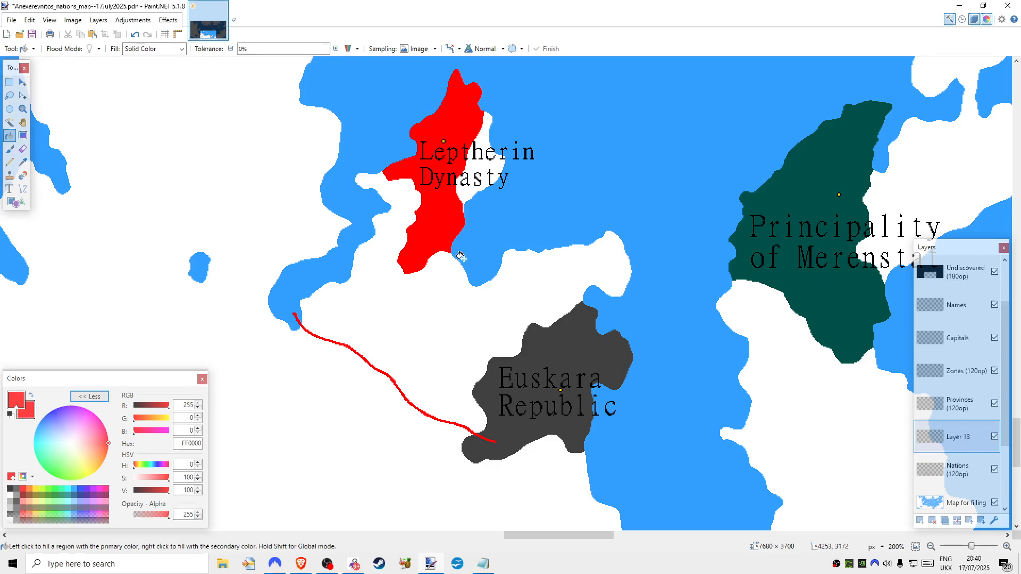
click(994, 306)
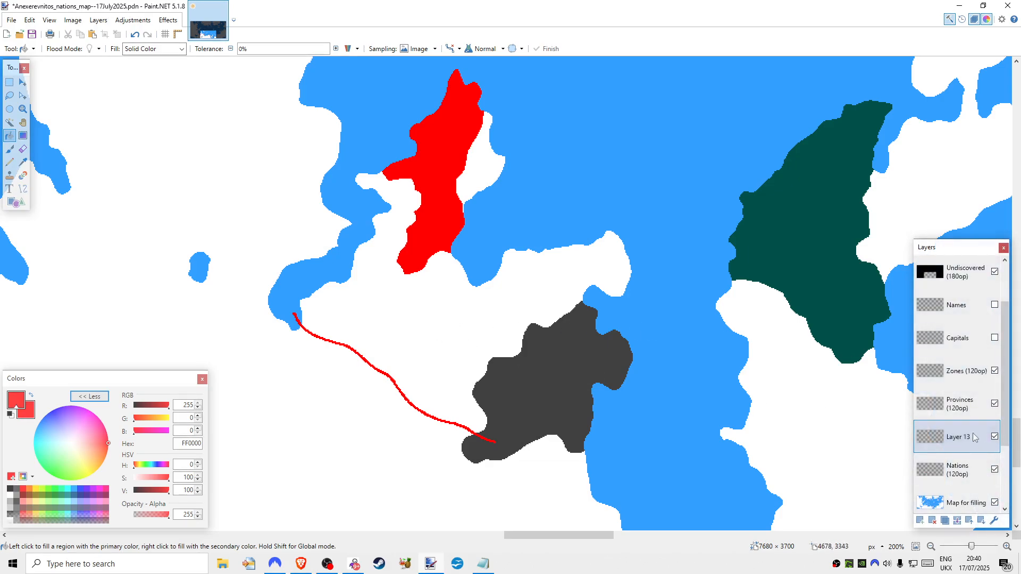
click(965, 474)
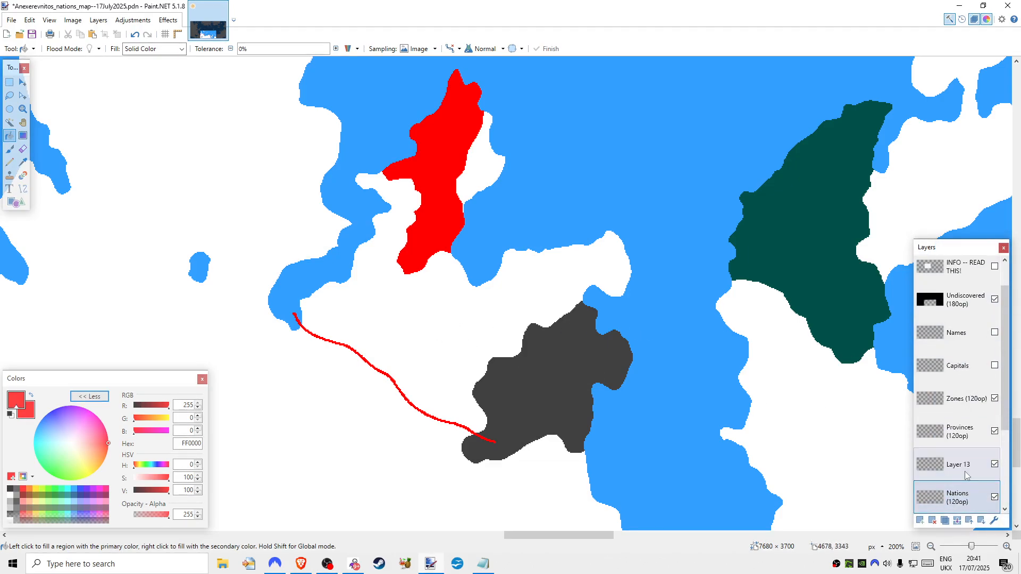
click(469, 348)
click(483, 161)
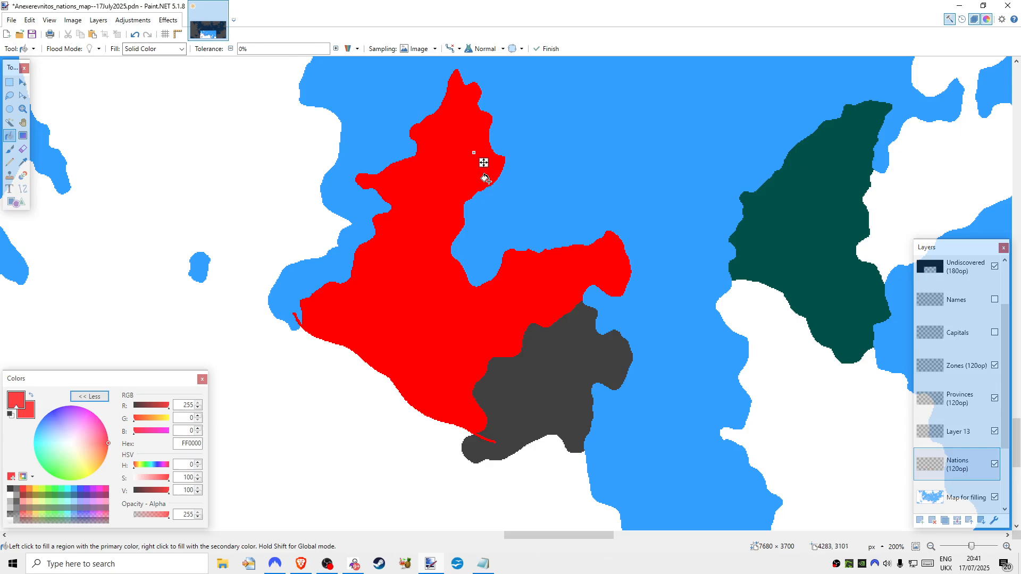
- Delete the border layer Layer 13 and show the Names and Capitals layers
click(951, 433)
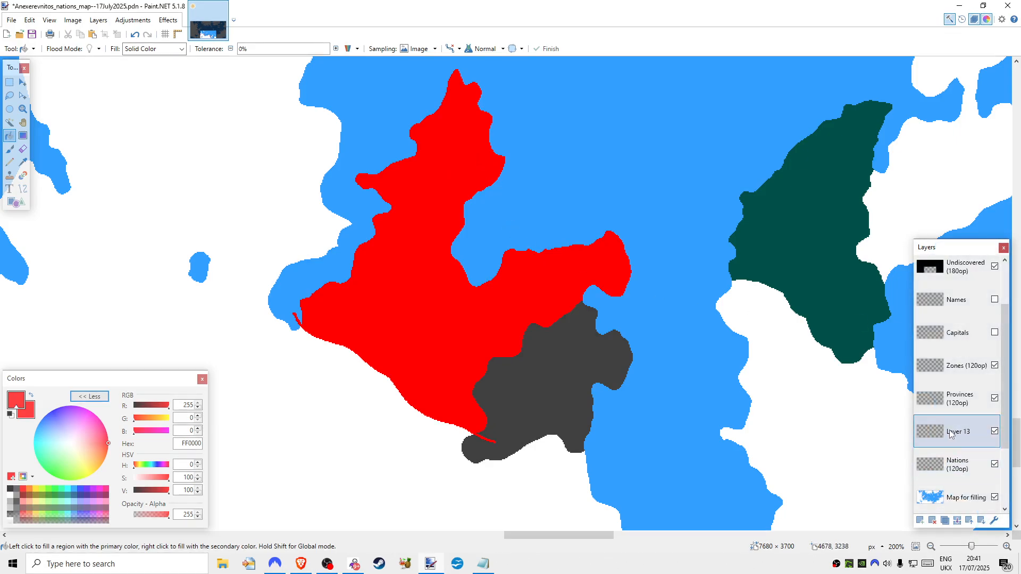
click(933, 521)
scroll(942, 426, up, 1)
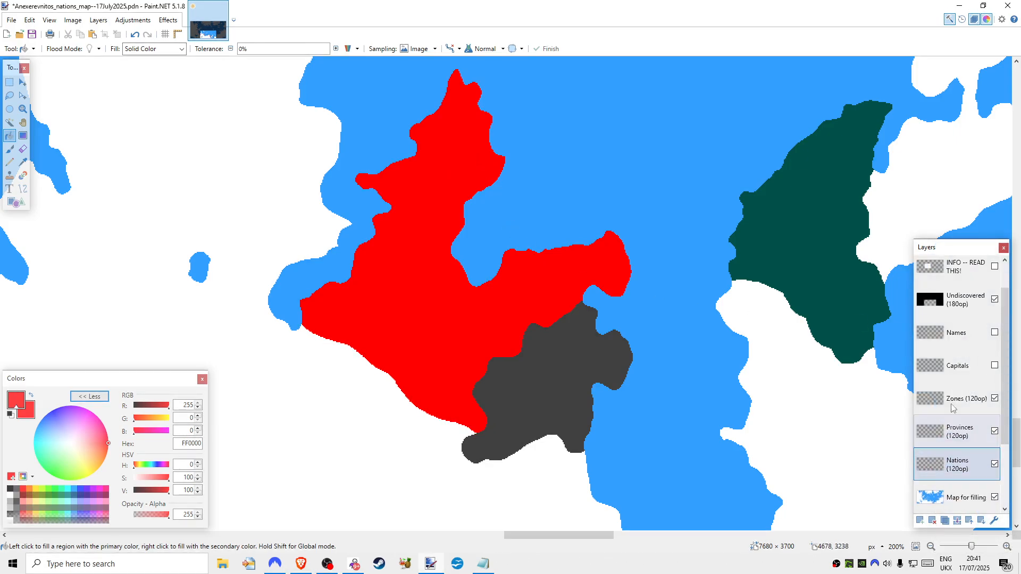
click(995, 332)
click(992, 367)
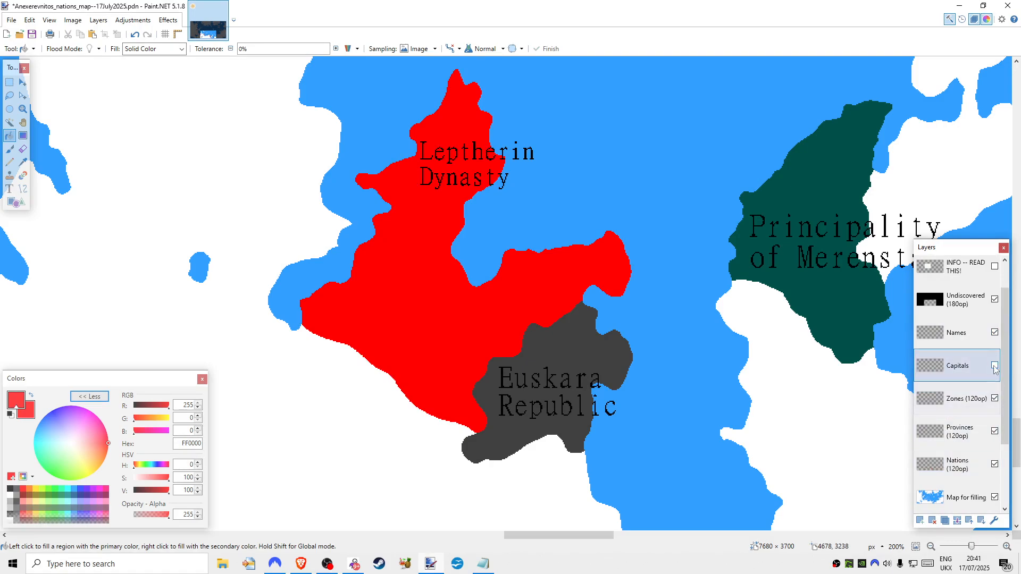
click(993, 366)
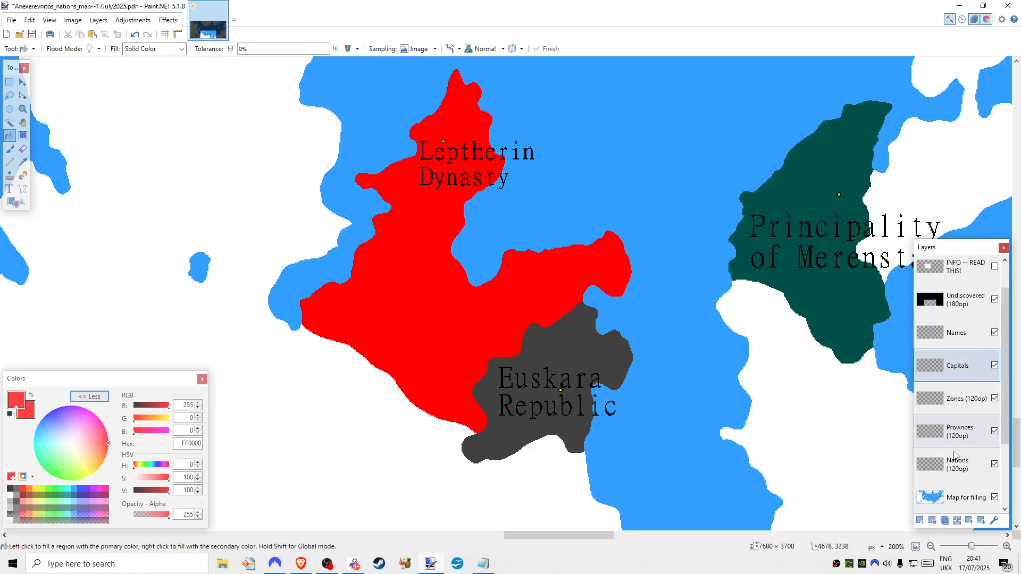
- Make the Names layer active, activate the Text tool and set the primary colour to black
key(ctrl+minus)
key(ctrl+minus)
key(ctrl+minus)
key(ctrl+minus)
key(ctrl+minus)
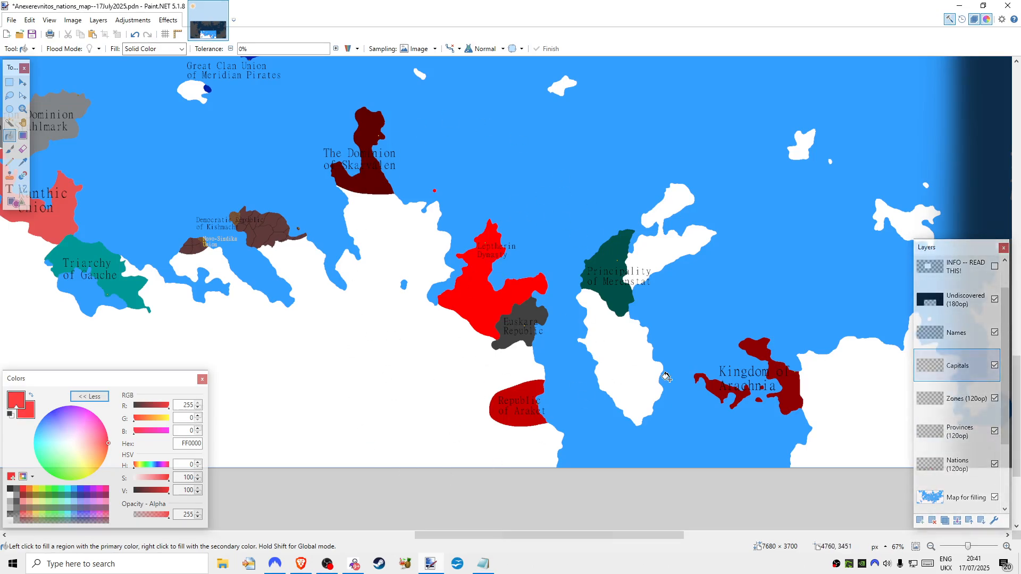
mouse_move(525, 535)
mouse_down()
mouse_move(439, 522)
mouse_move(506, 534)
mouse_up()
click(956, 333)
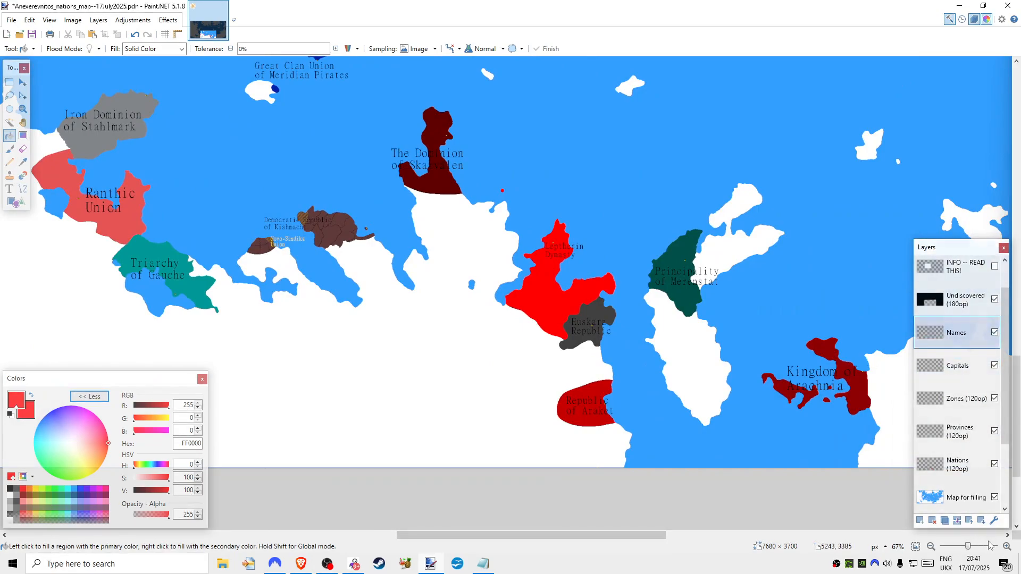
click(1006, 547)
click(1006, 547)
click(9, 188)
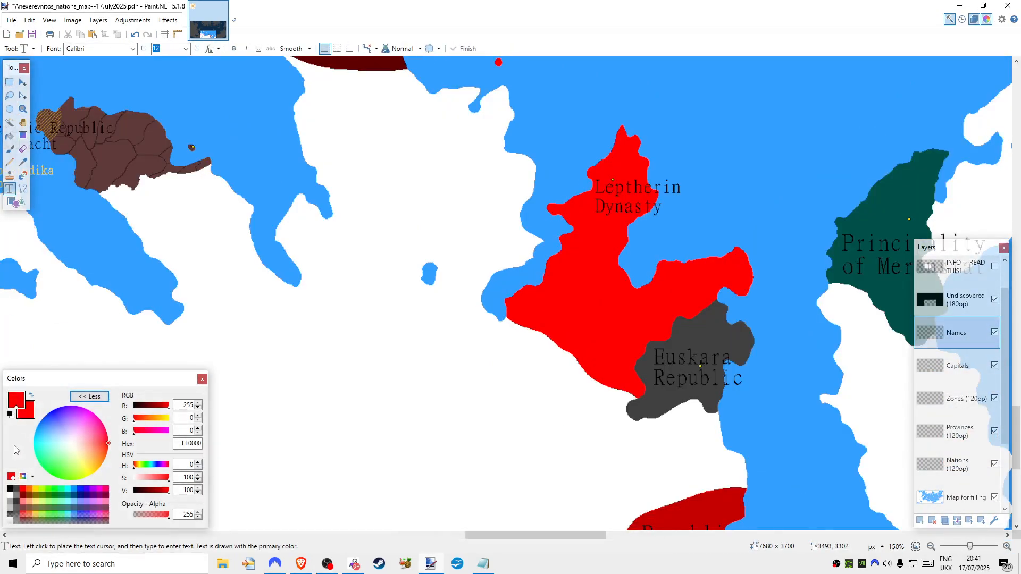
click(11, 489)
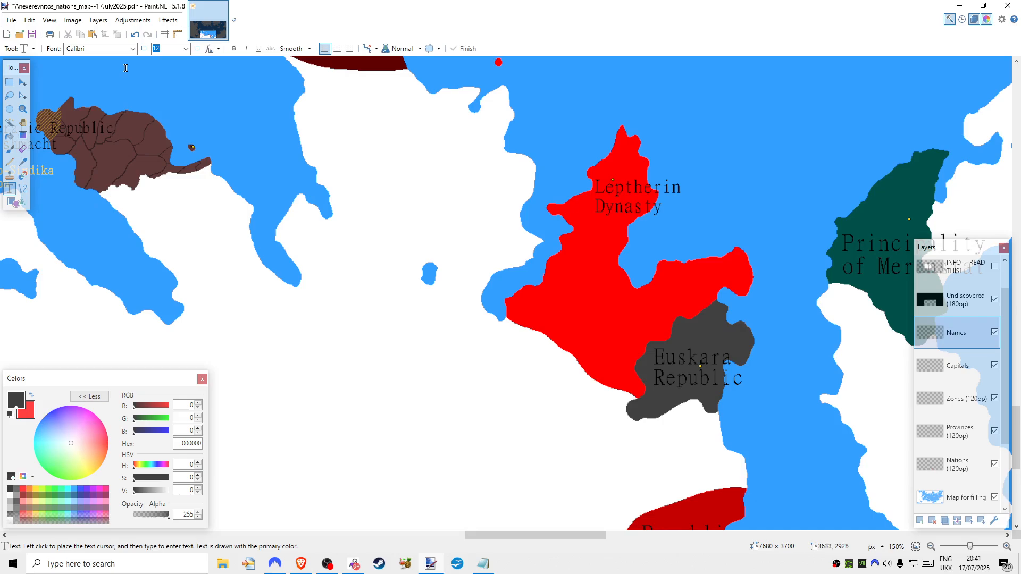
- Set the text font to MingLiU_HKSCS-ExtB
click(133, 48)
scroll(127, 250, down, 15)
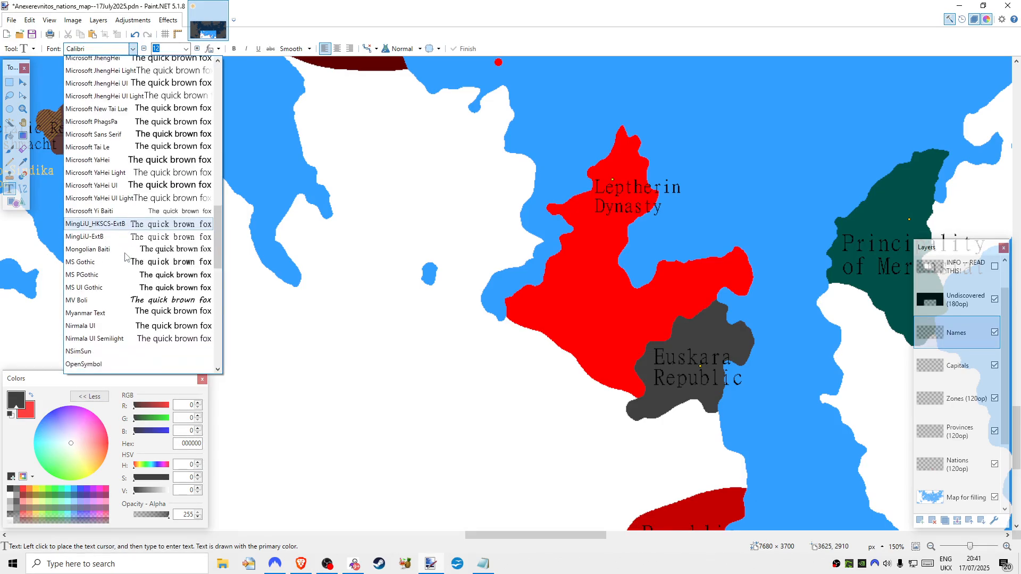
scroll(130, 250, up, 8)
scroll(133, 242, down, 3)
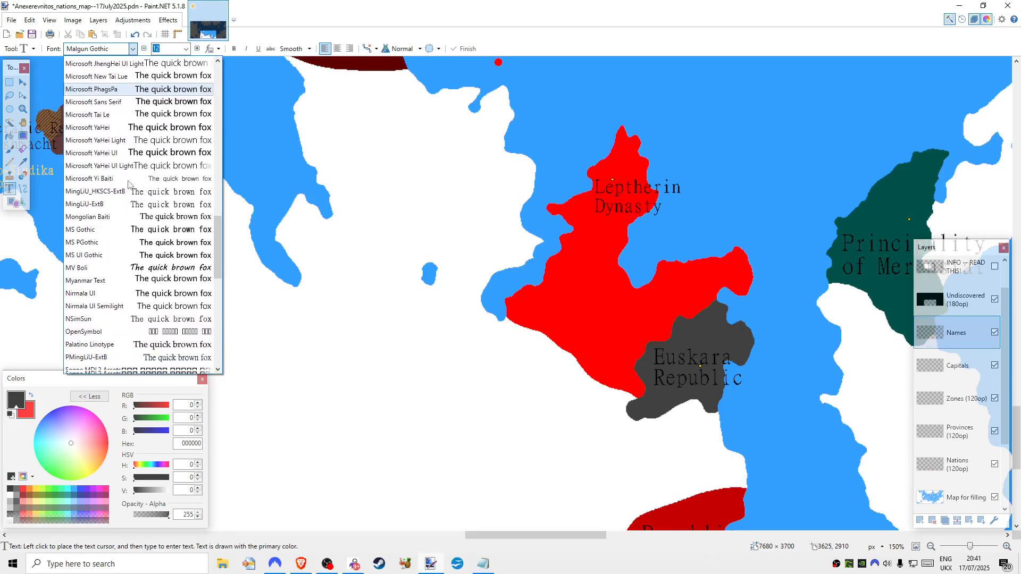
click(154, 164)
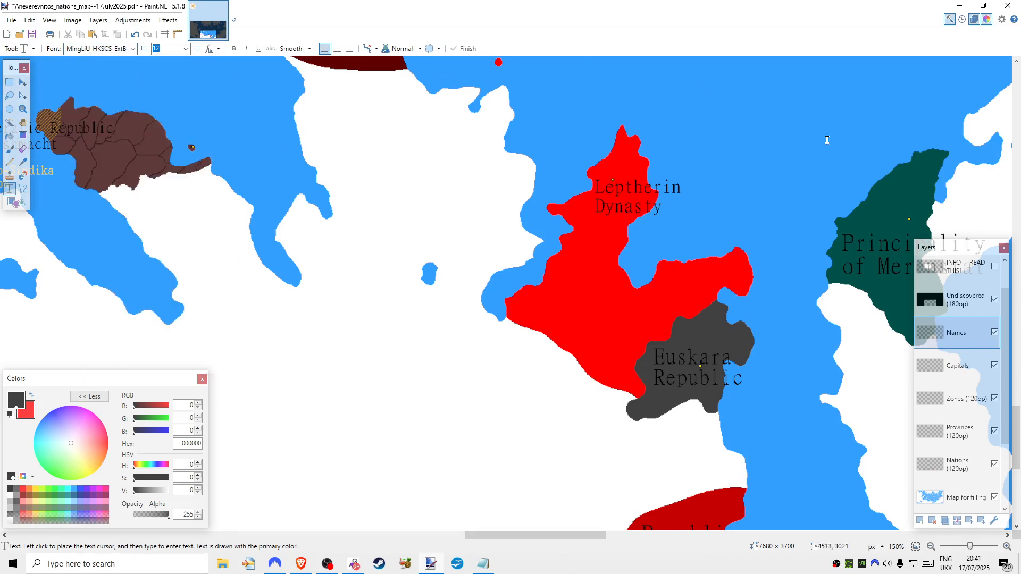
- Check the Names layer's opacity in its layer properties without changing it
click(932, 547)
double_click(939, 335)
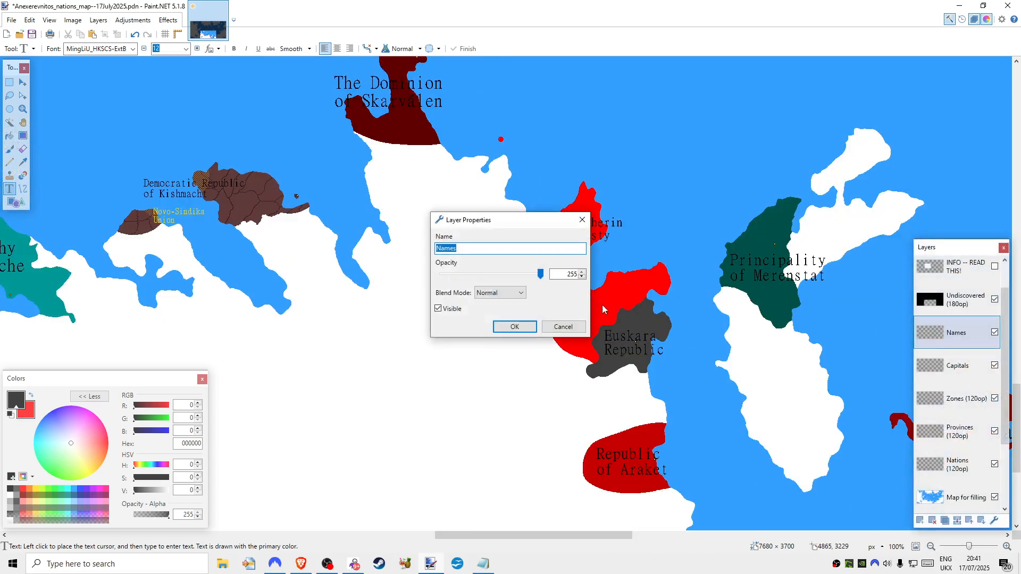
click(567, 325)
- Place the two-line text "Leptherin Dynasty" on the white mainland and set its font size to 40
click(338, 322)
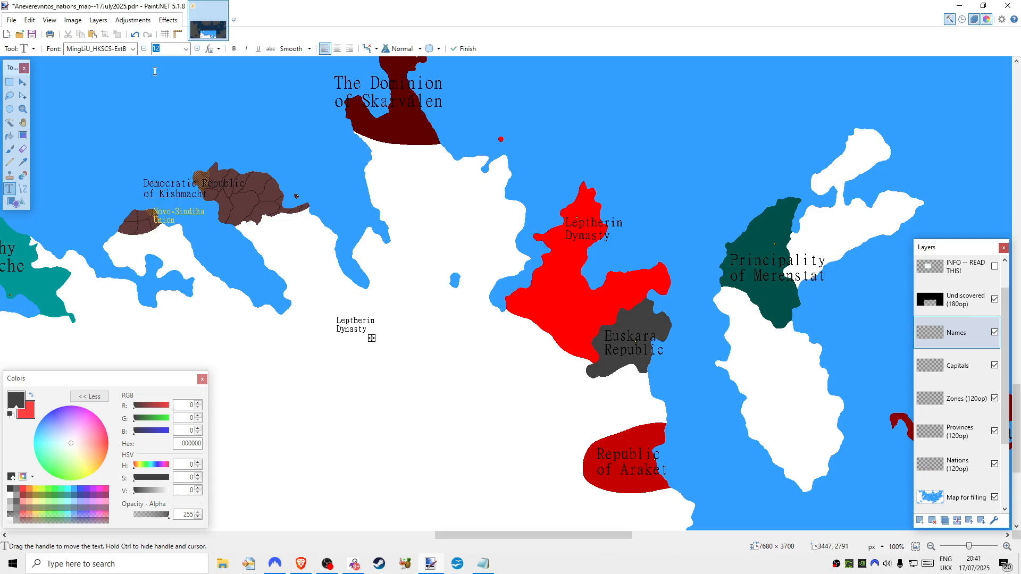
text(40)
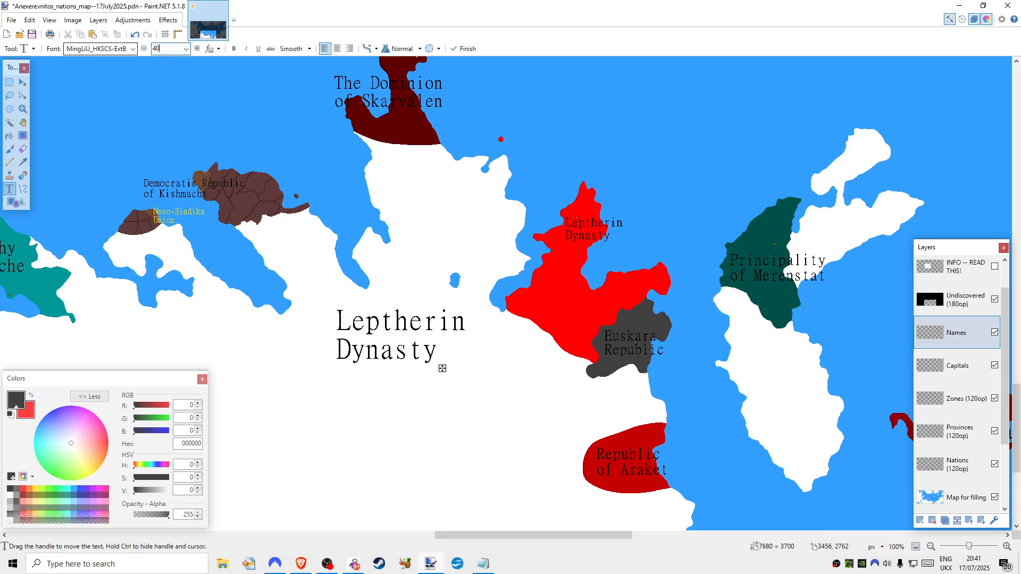
- Try to select the new Leptherin Dynasty label with a large rectangle and move it onto its territory, and undo the move
click(9, 81)
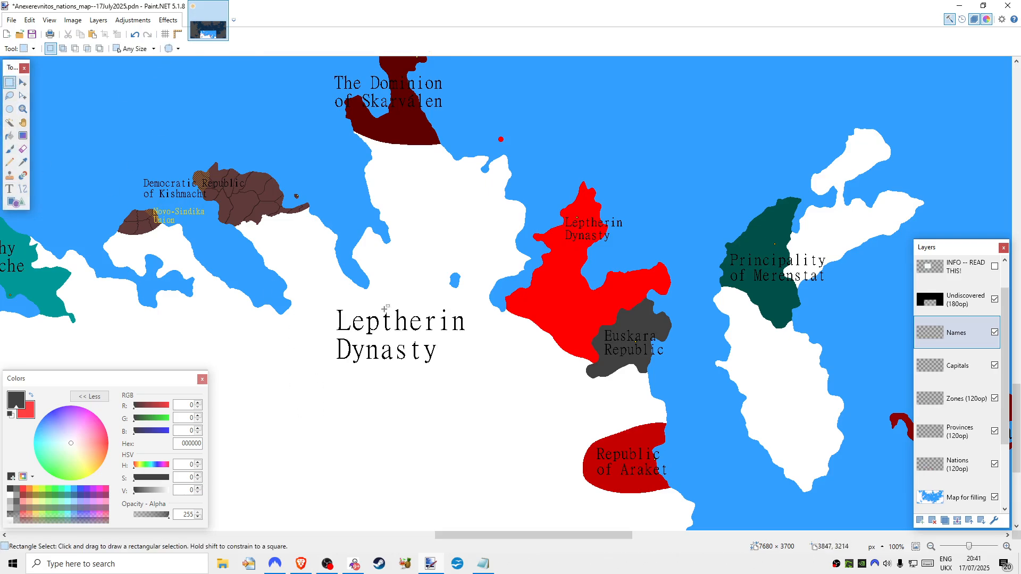
click(257, 230)
drag(257, 229, 558, 451)
click(23, 82)
drag(437, 344, 599, 229)
key(ctrl+z)
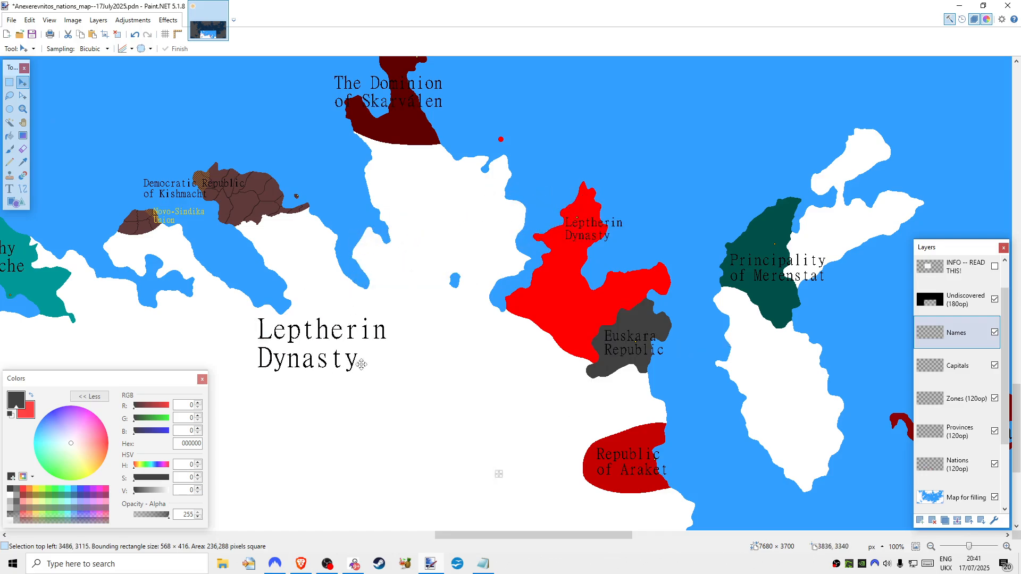
- Select the large Leptherin Dynasty label with a tighter rectangle and move it onto the red territory in place of the small label
click(9, 82)
drag(213, 317, 410, 436)
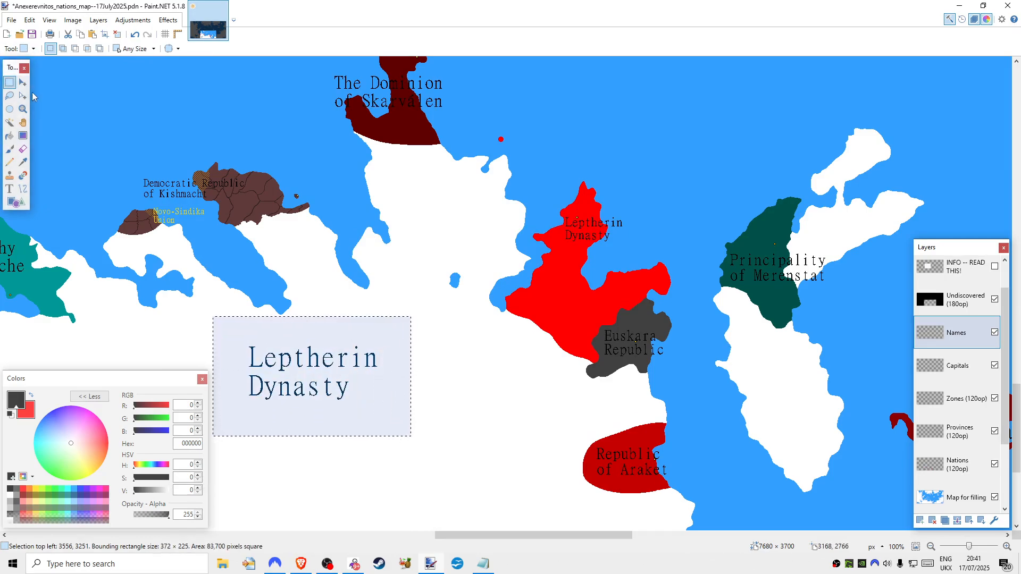
click(22, 82)
drag(331, 382, 636, 263)
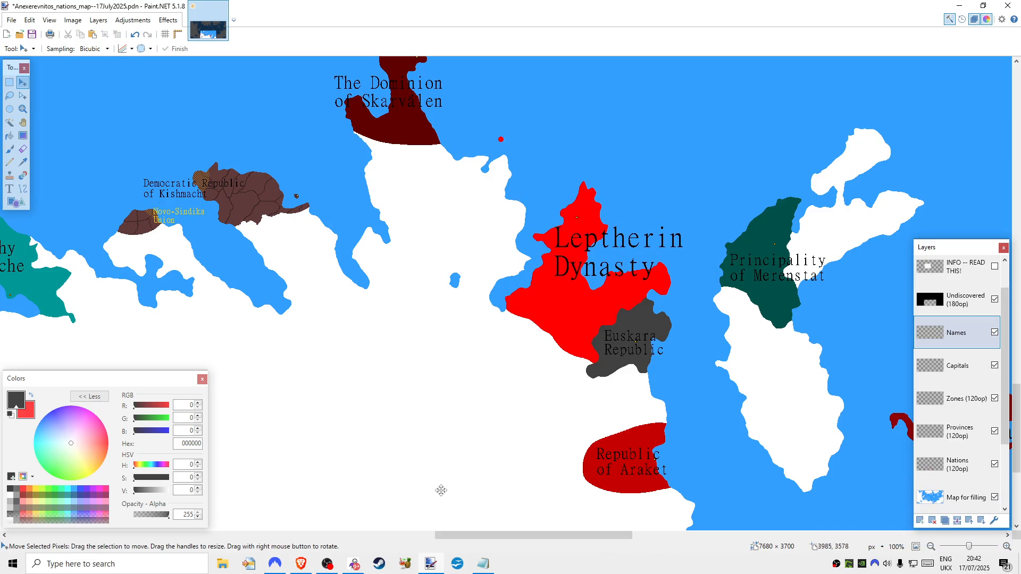
- Examine the Leptherin Dynasty label's size against the other nation names across the map
scroll(489, 537, left, 6)
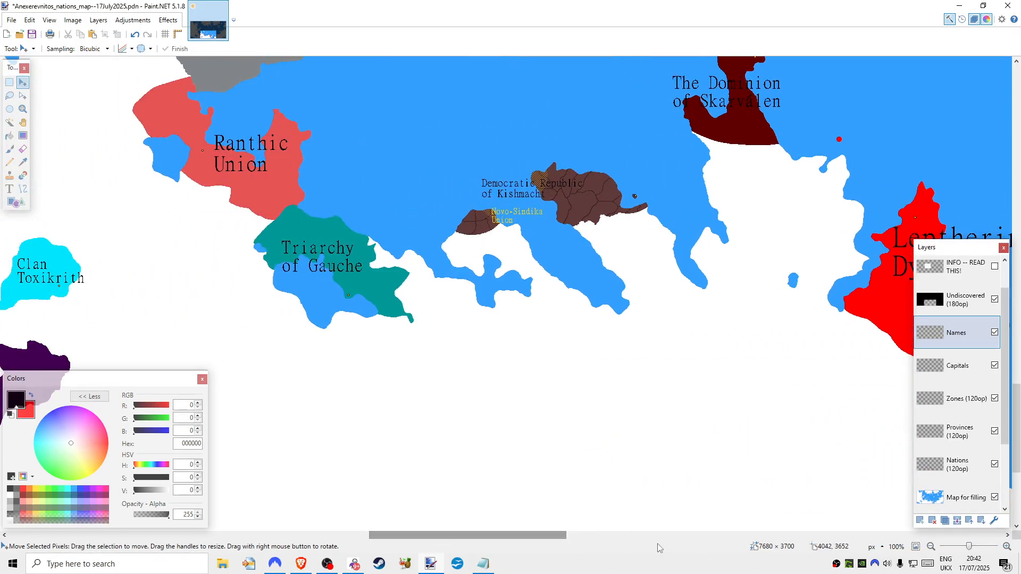
key(ctrl+minus)
key(ctrl+minus)
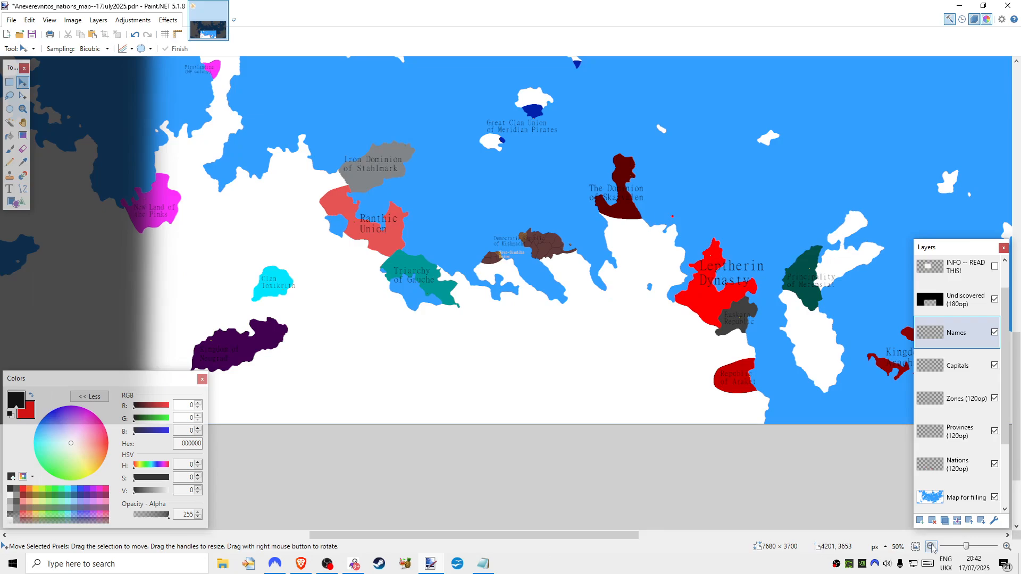
scroll(632, 543, right, 4)
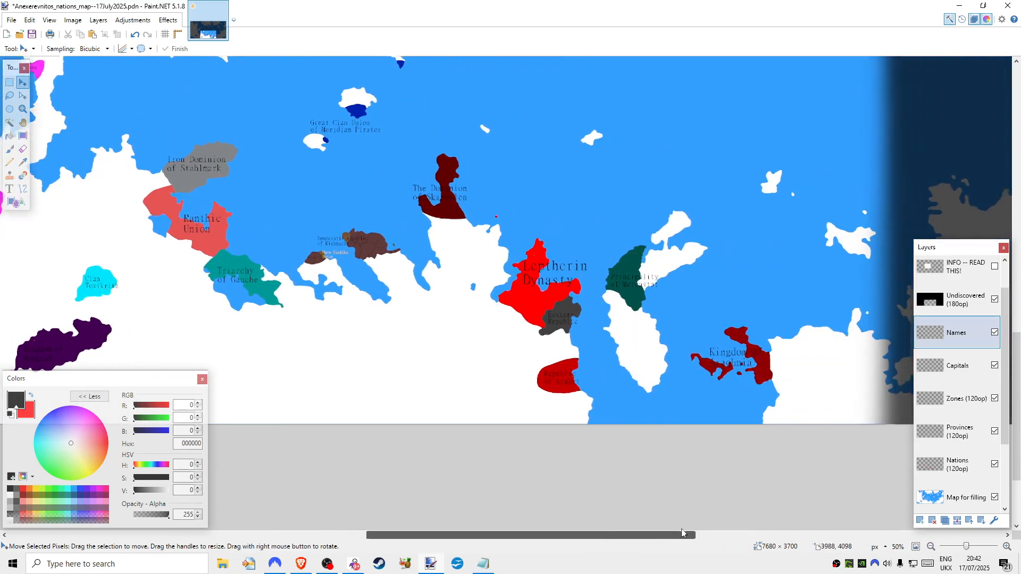
click(1006, 546)
click(1006, 546)
click(1006, 546)
scroll(585, 372, up, 2)
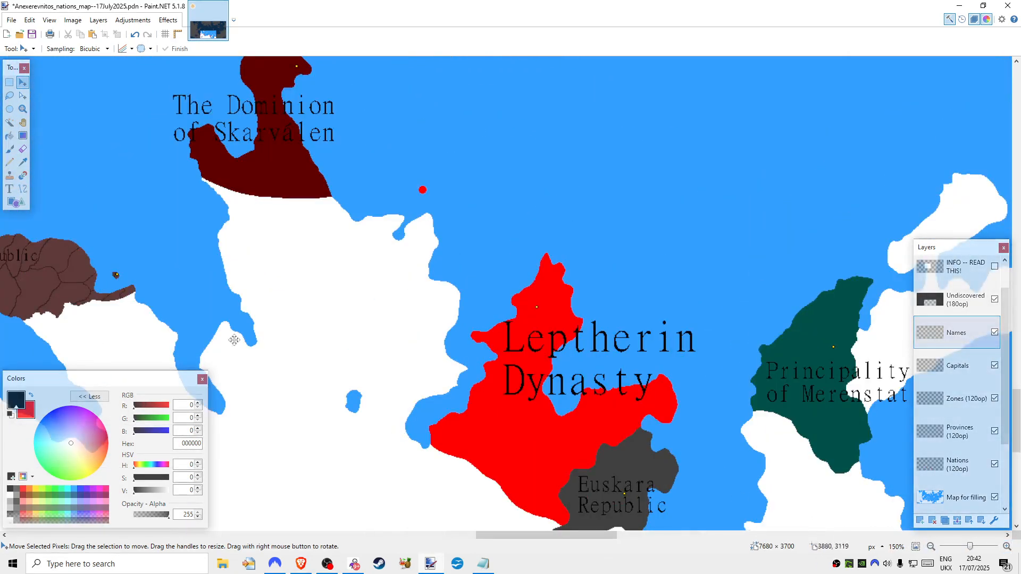
- Make the Capitals layer active and switch to the Paintbrush
click(7, 83)
click(957, 366)
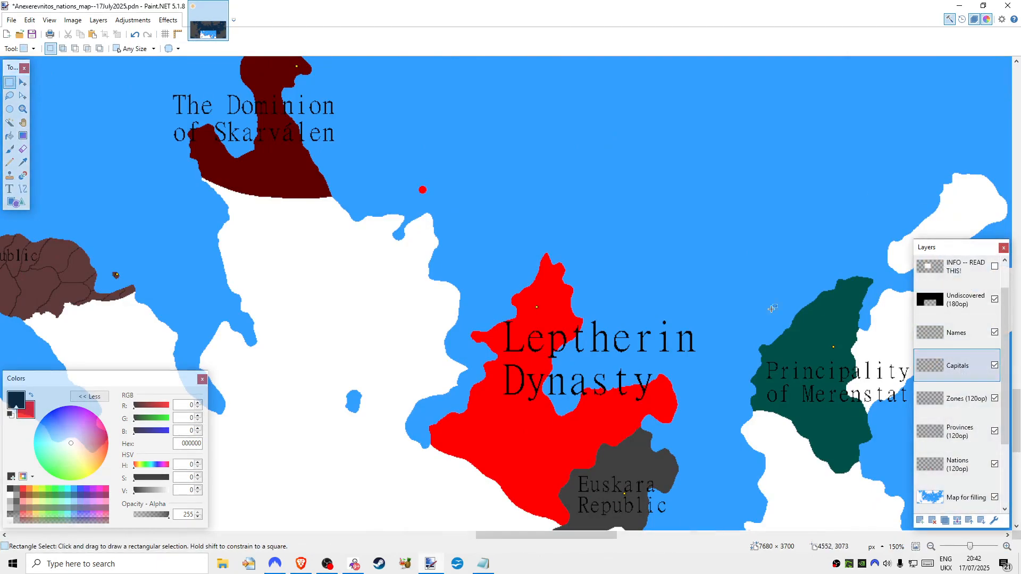
click(930, 546)
click(930, 546)
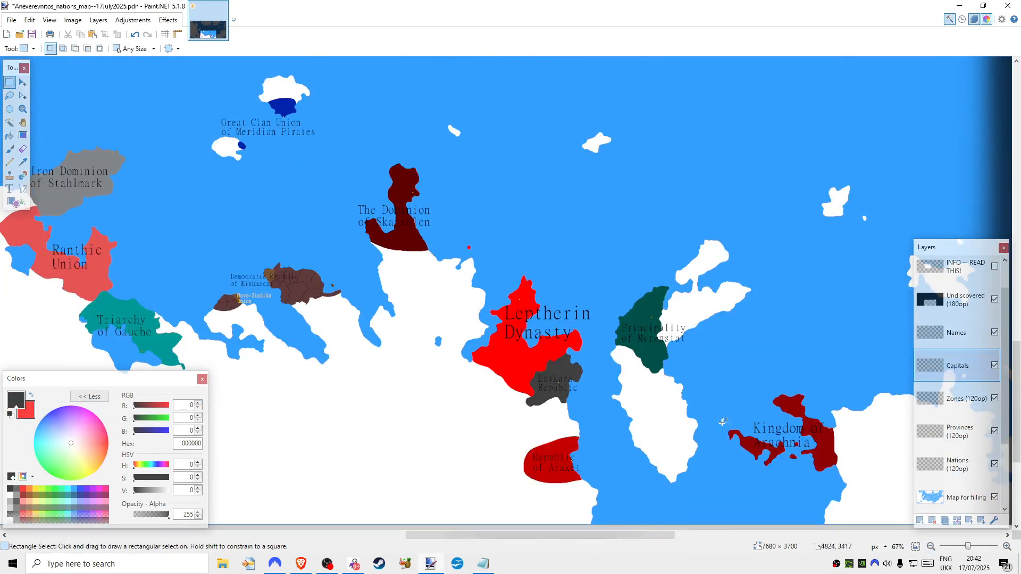
scroll(693, 417, down, 2)
click(9, 149)
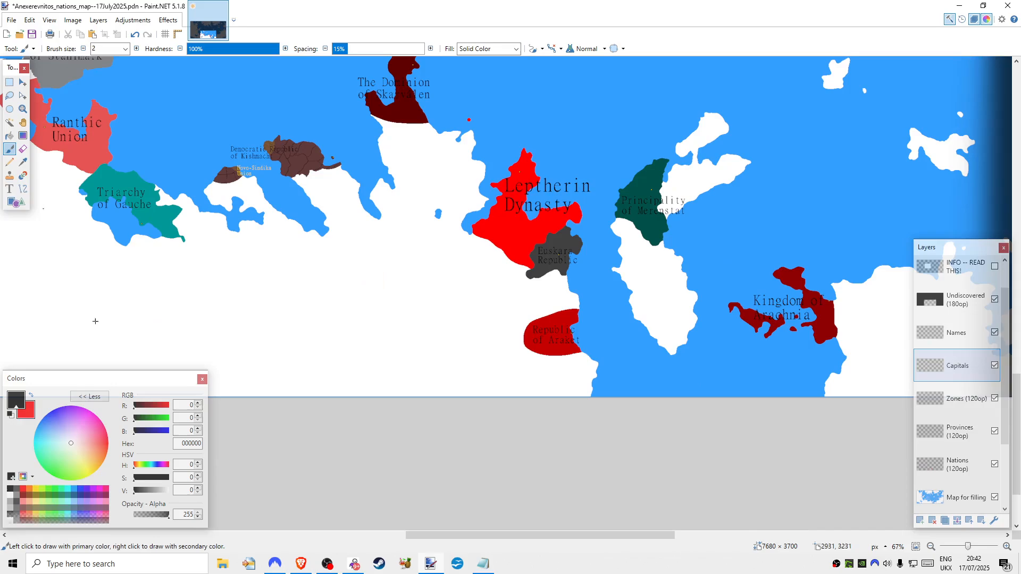
- Draw a blue 0026FF border south from the Republic of Araket to the map's edge on a new layer placed above Nations (120op)
click(80, 489)
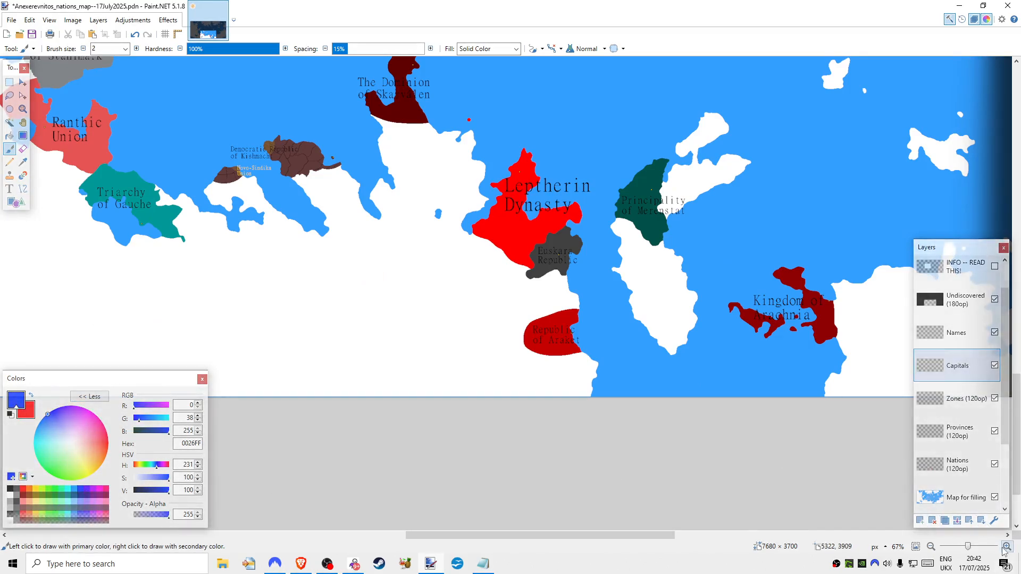
scroll(649, 474, up, 3)
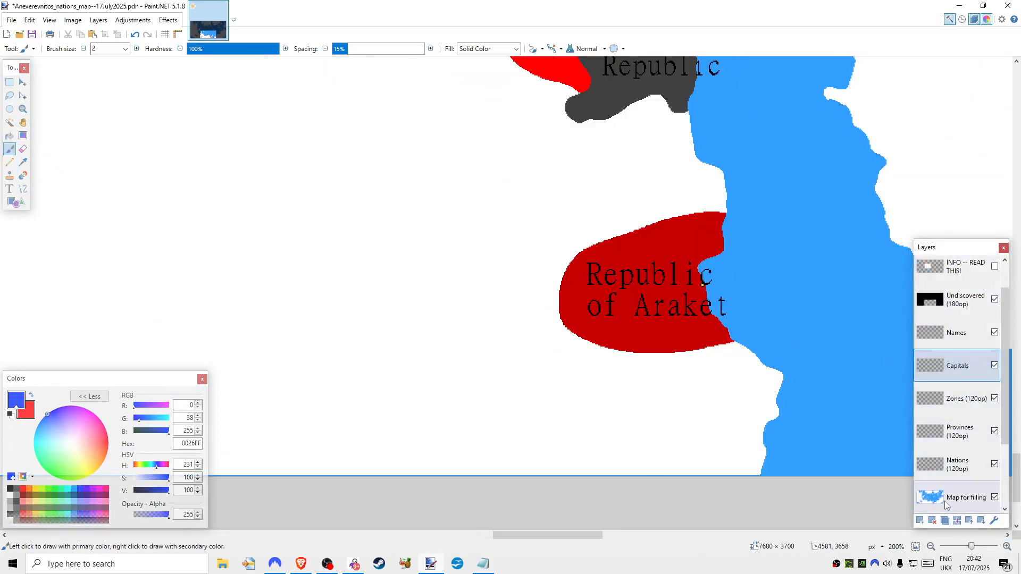
click(920, 520)
drag(964, 366, 982, 465)
scroll(699, 342, down, 1)
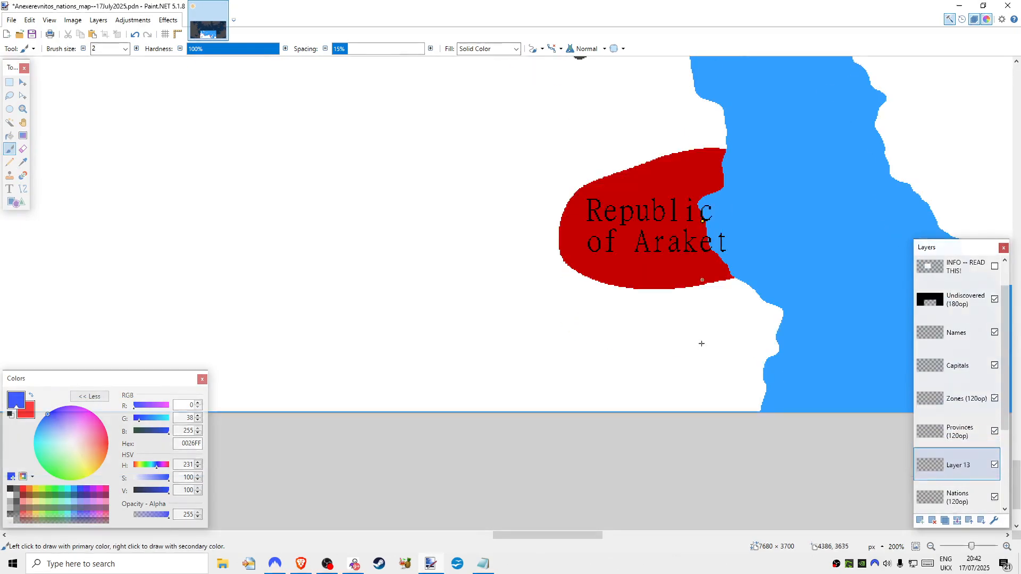
drag(622, 273, 595, 425)
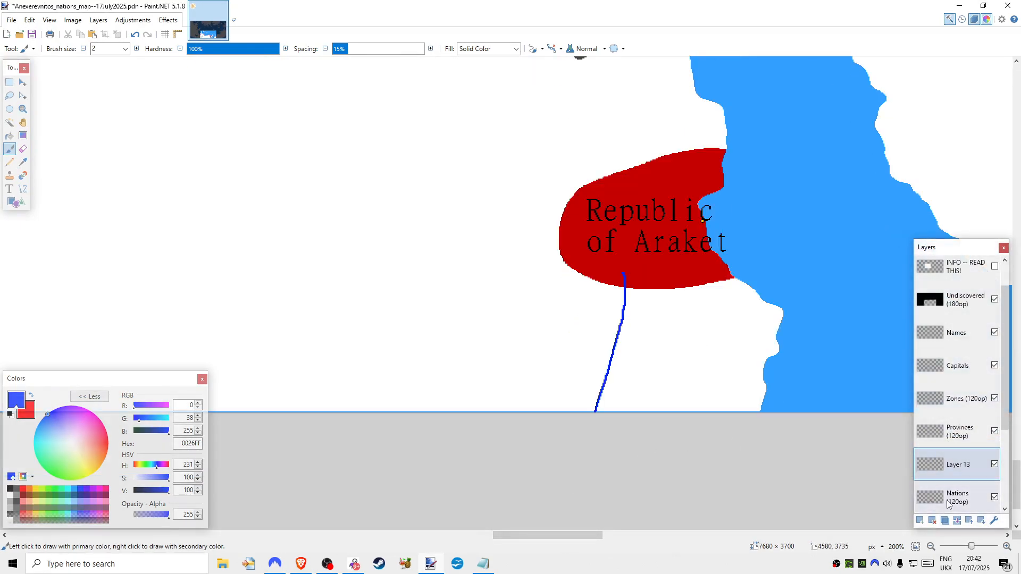
- Fill the enclosed land south of Araket with blue on the Nations (120op) layer and delete the temporary border layer
click(931, 497)
key(f)
click(694, 355)
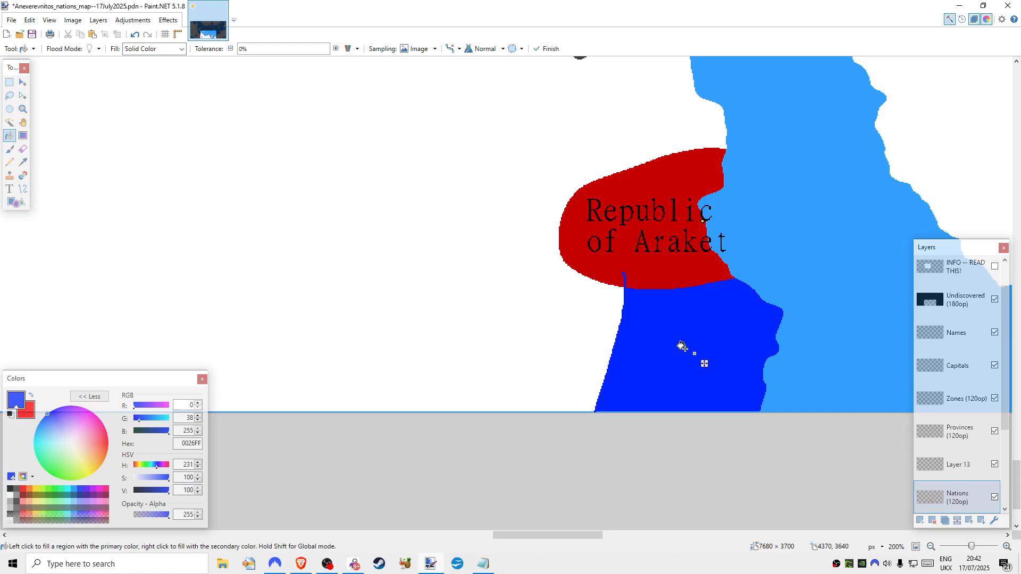
click(957, 464)
click(932, 520)
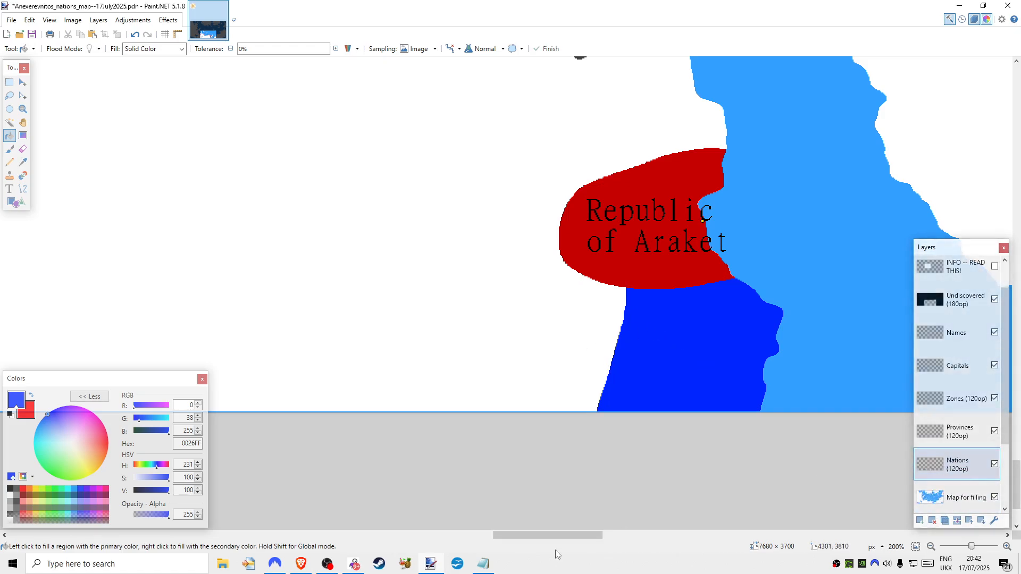
- Write the black two-line label "Republic of Buttfuckia" over the blue nation on the Names layer
drag(553, 535, 571, 536)
click(10, 188)
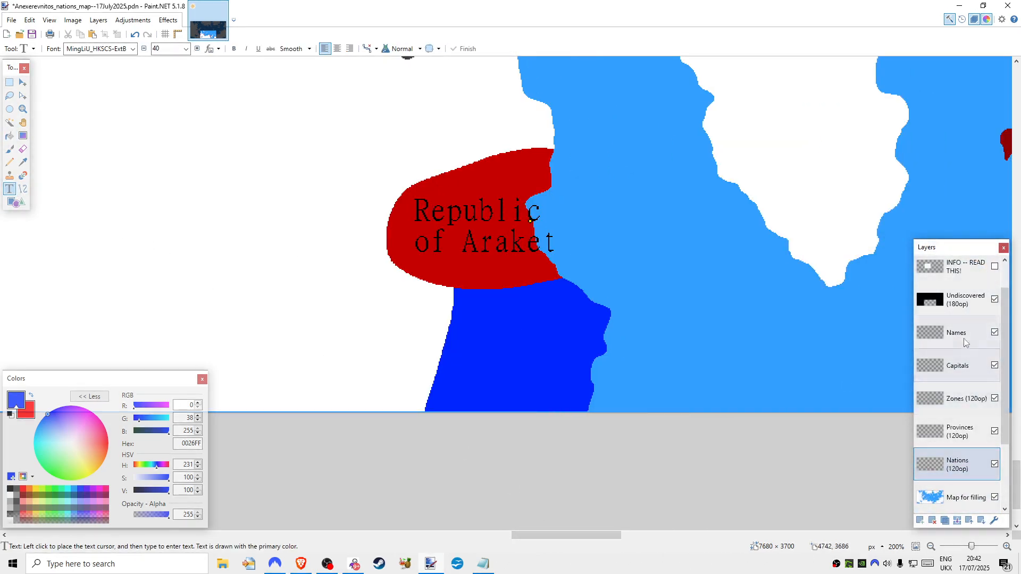
click(965, 342)
click(10, 489)
click(327, 298)
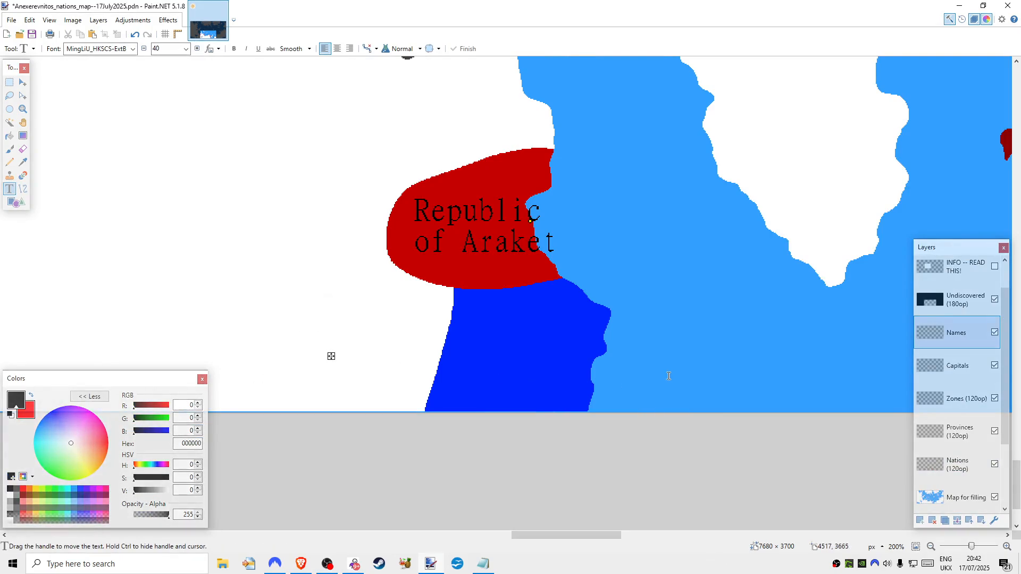
text(Republic of )
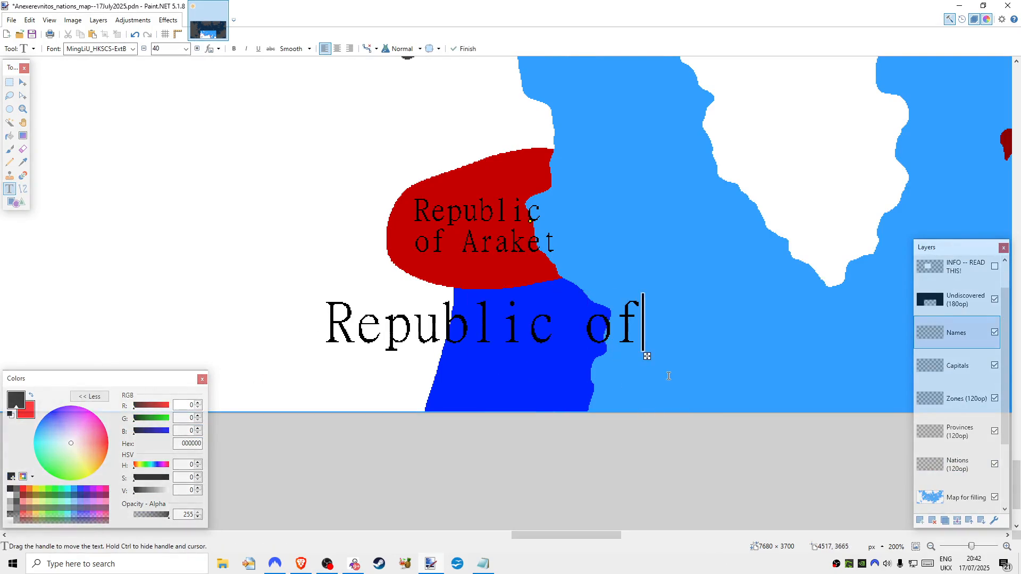
text(Buttfuckia)
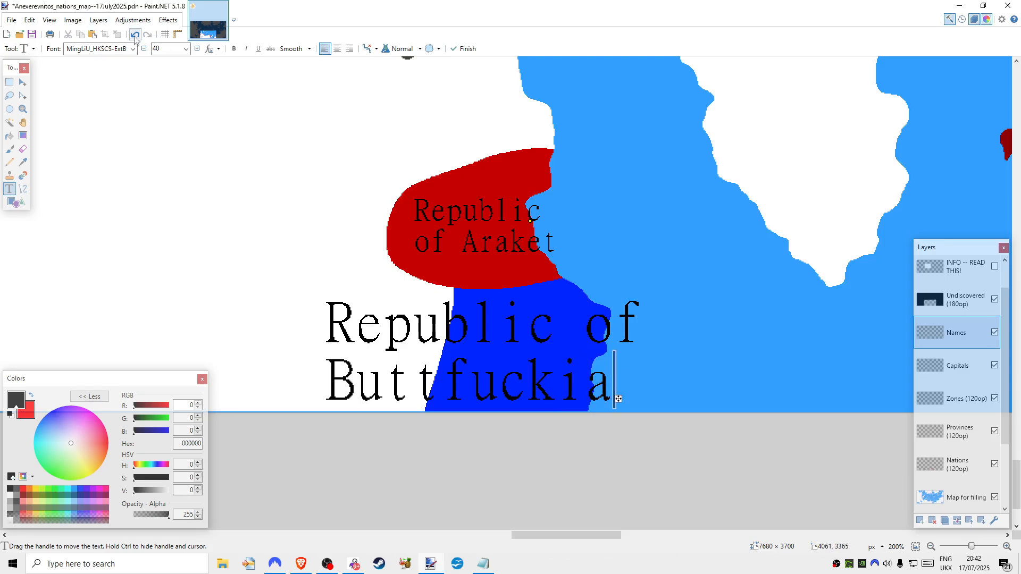
- Set the new label's font size to 20 and move it onto the blue territory
click(170, 49)
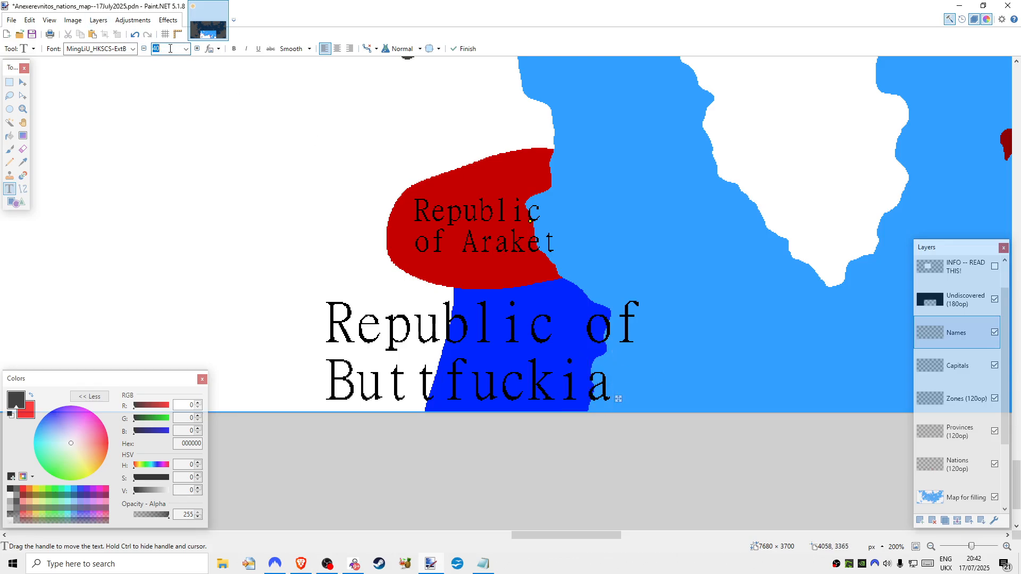
text(12)
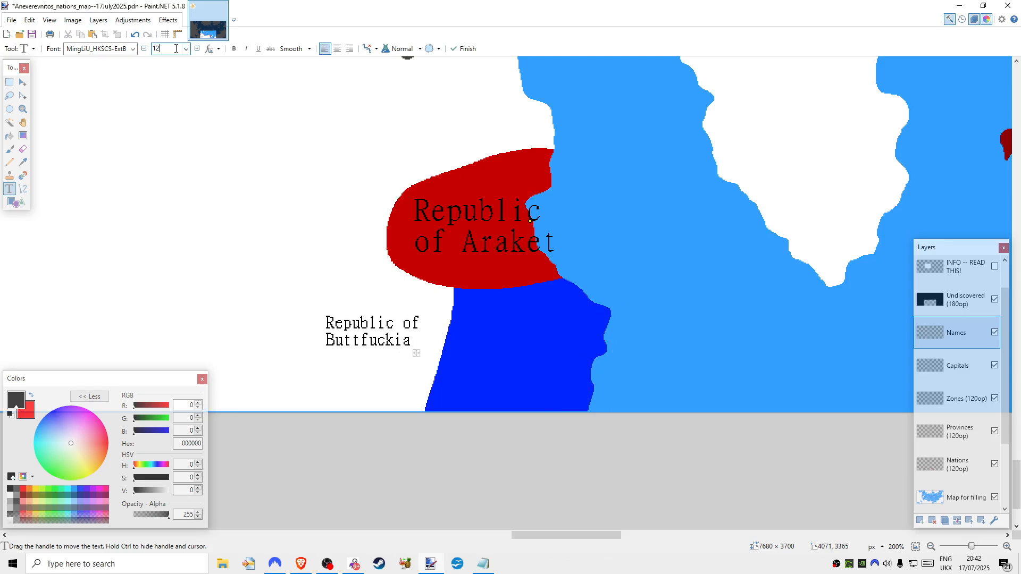
key(BackSpace)
key(BackSpace)
text(20)
drag(480, 368, 608, 390)
- Copy the Euskara Republic's capital marker on the Capitals layer to the blue nation's northeast coast and deselect it
scroll(608, 390, up, 5)
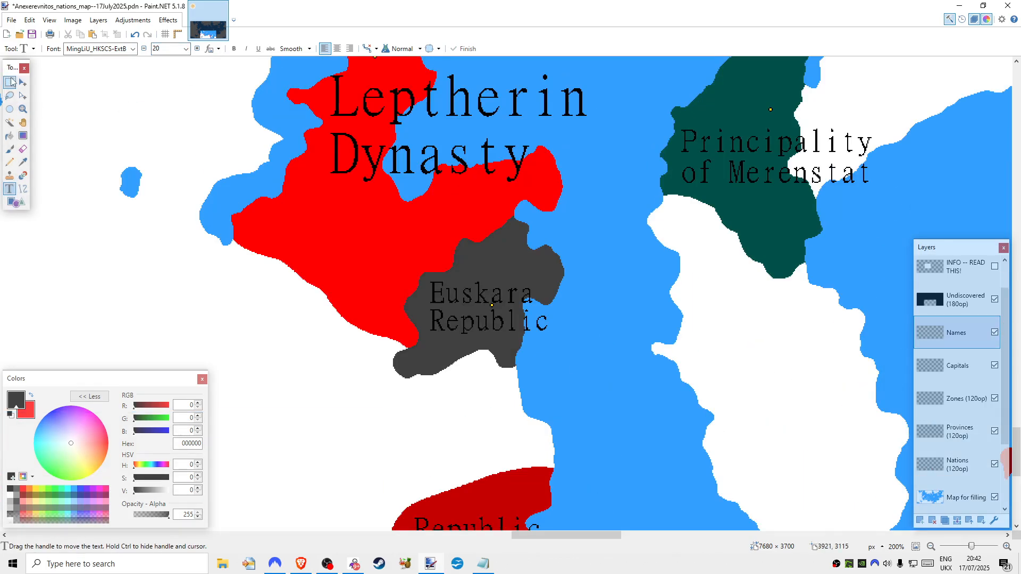
click(11, 82)
click(957, 365)
drag(484, 291, 505, 314)
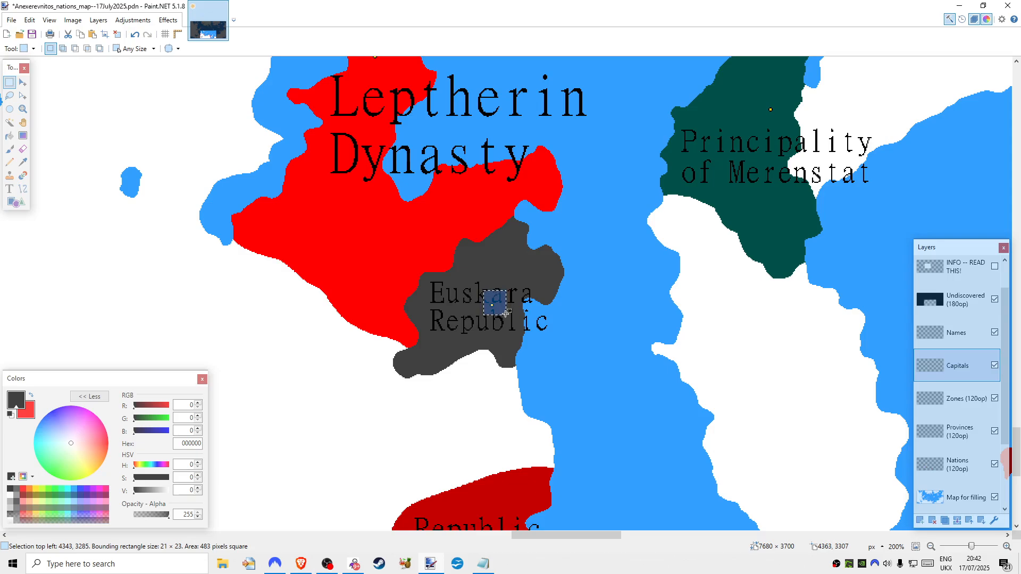
click(506, 314)
scroll(506, 314, down, 5)
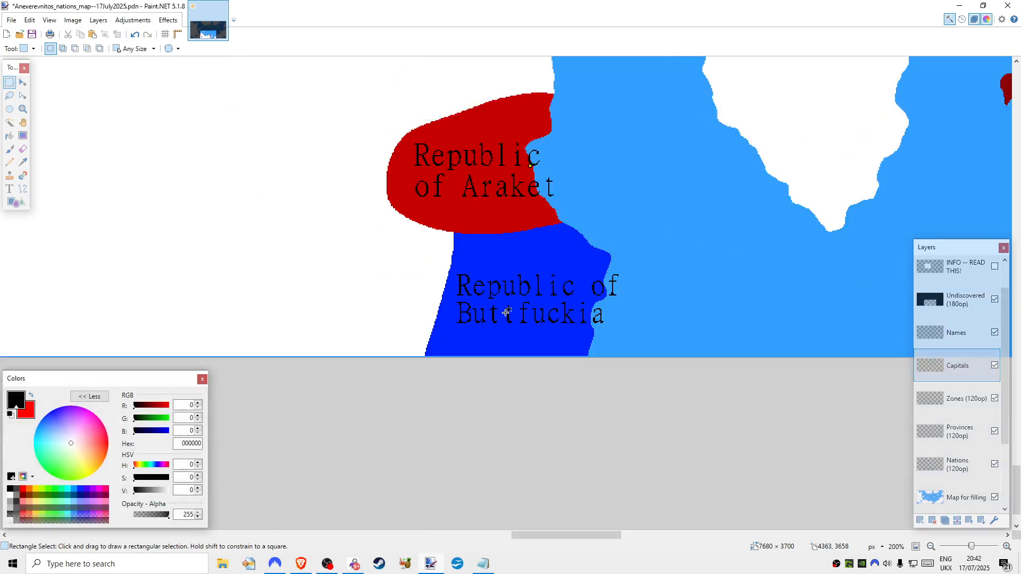
key(ctrl+z)
key(m)
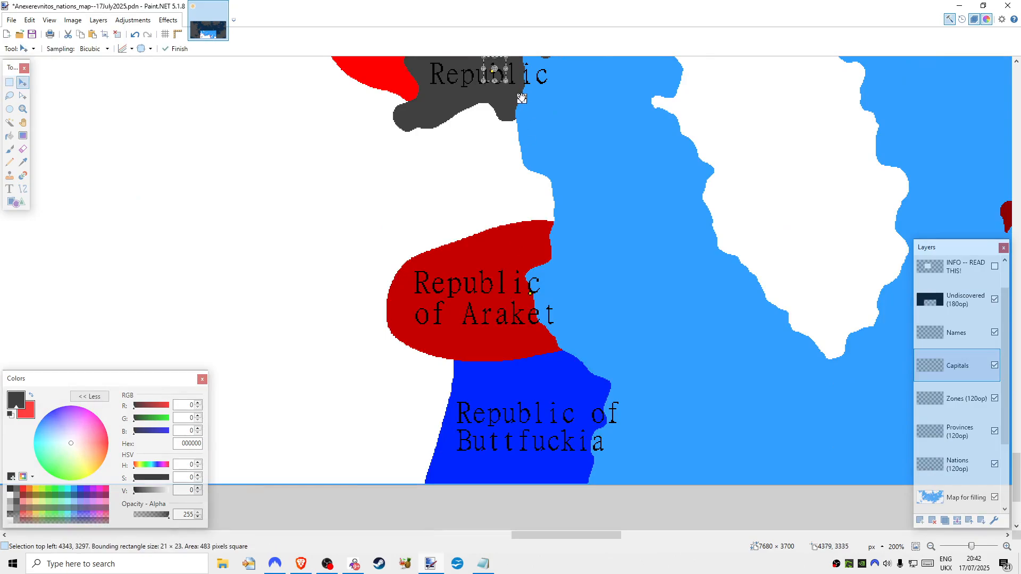
drag(522, 98, 555, 387)
key(ctrl+d)
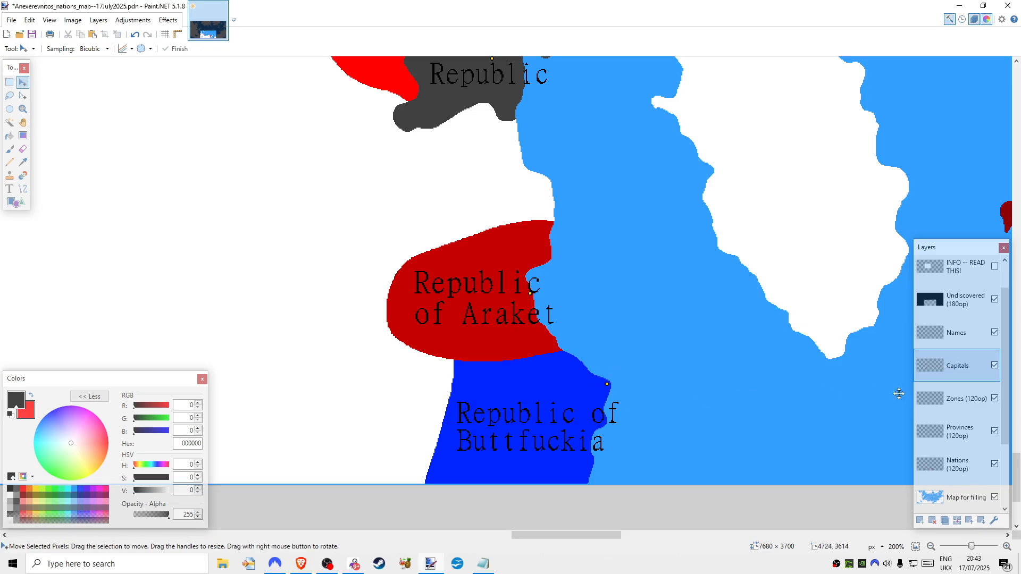
- Make the Zones (120op) layer active and examine the striped zones in the Democratic Republic of Kishmacht
click(960, 398)
scroll(671, 348, up, 10)
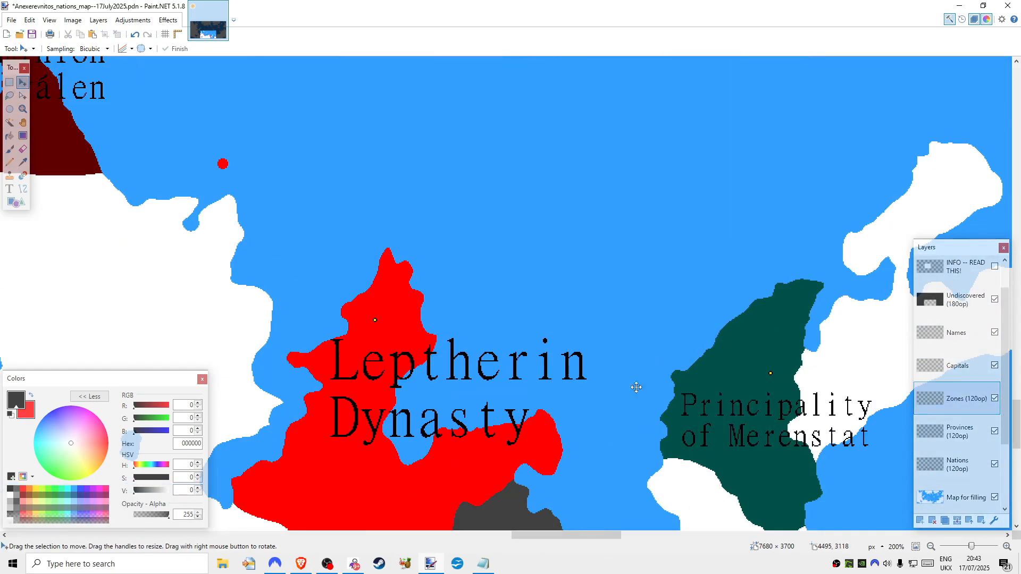
drag(534, 535, 444, 533)
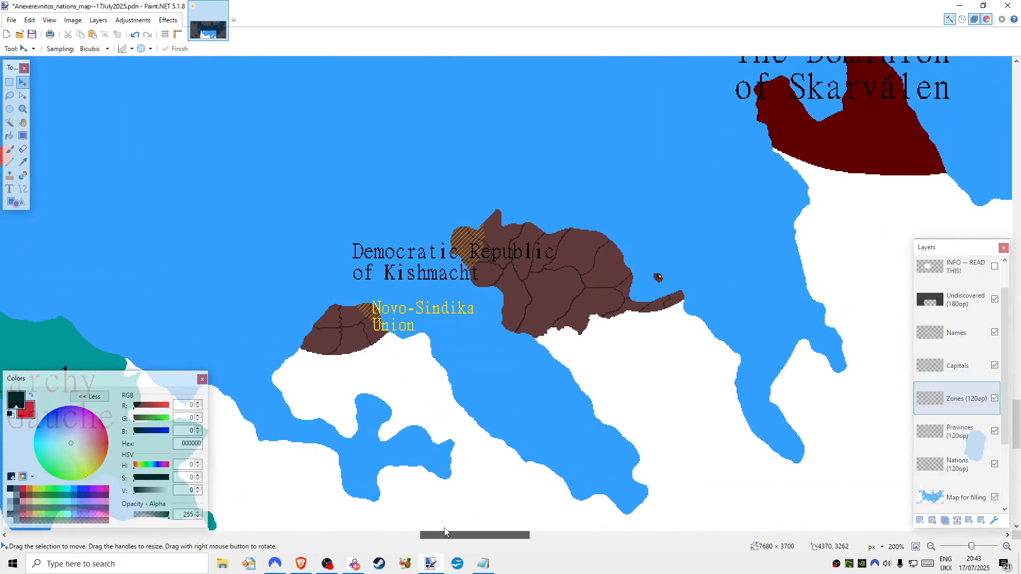
click(1006, 546)
click(1006, 546)
click(1006, 546)
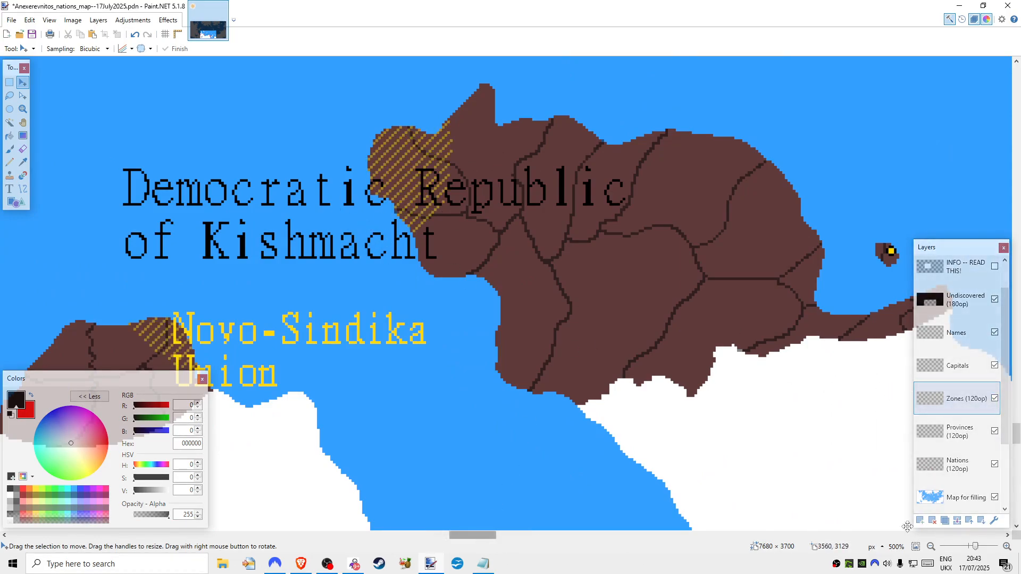
click(931, 547)
click(930, 546)
click(931, 547)
click(930, 546)
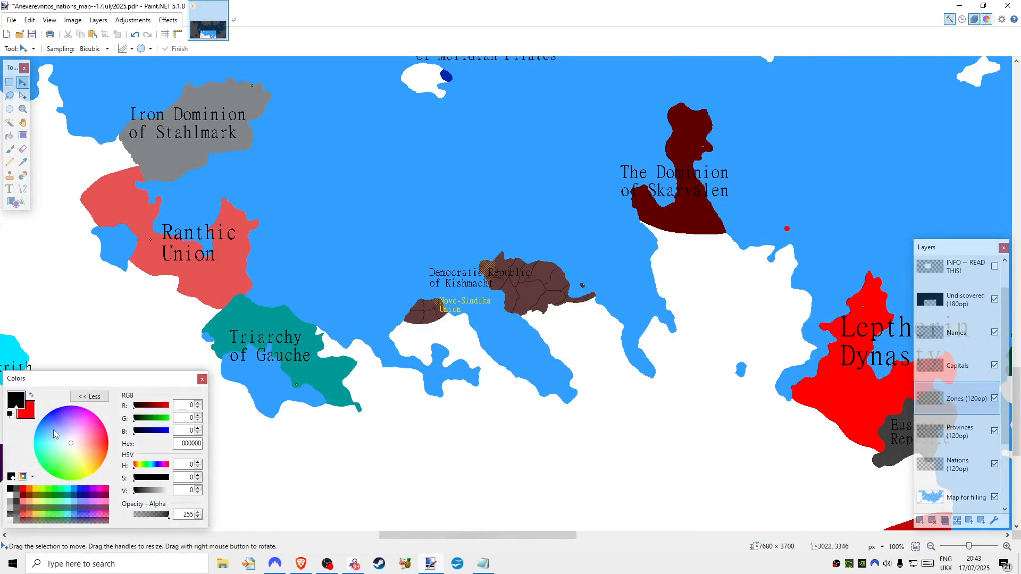
- Draw a magenta FF00FA border line across the southern part of Clan Toxikrith on a new layer above Zones (120op)
drag(55, 435, 105, 401)
drag(410, 534, 299, 530)
scroll(524, 437, down, 2)
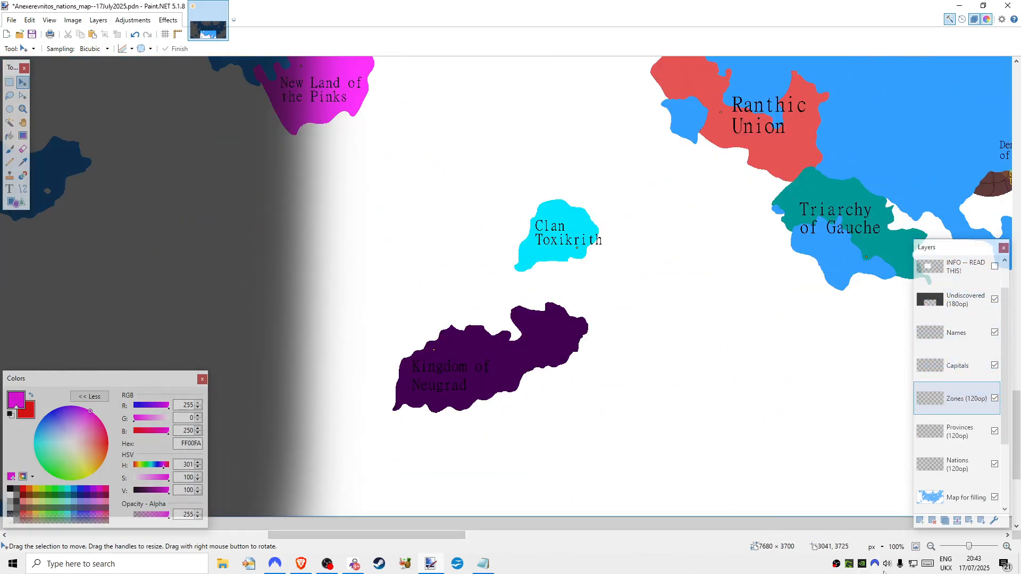
click(1008, 549)
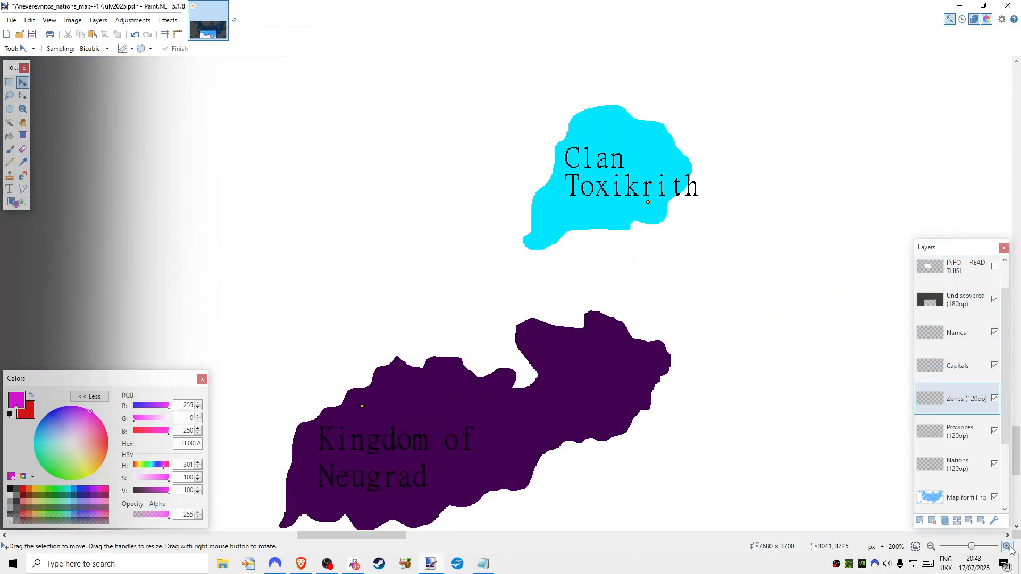
click(920, 520)
key(b)
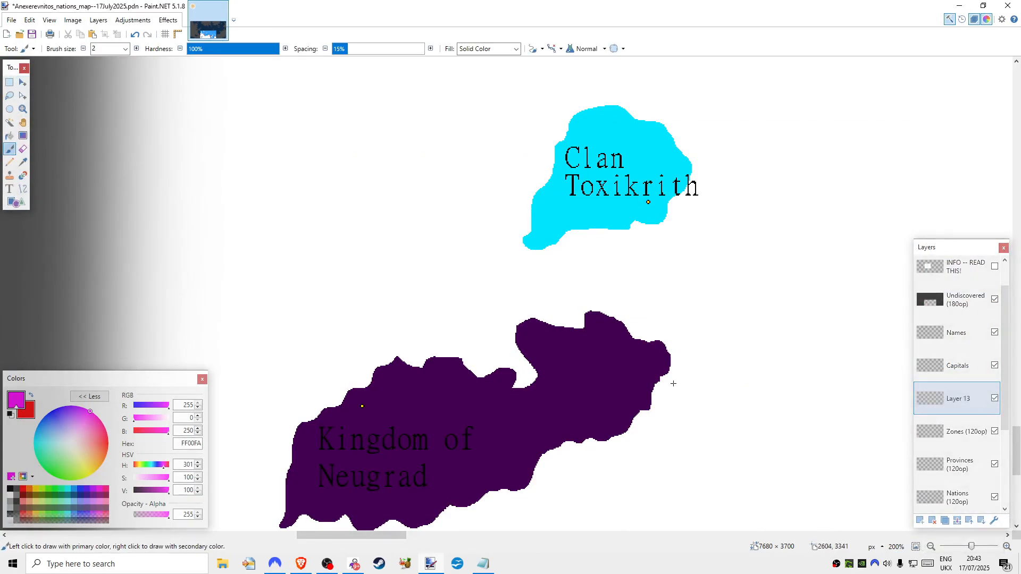
click(1007, 547)
click(1007, 547)
scroll(692, 411, up, 2)
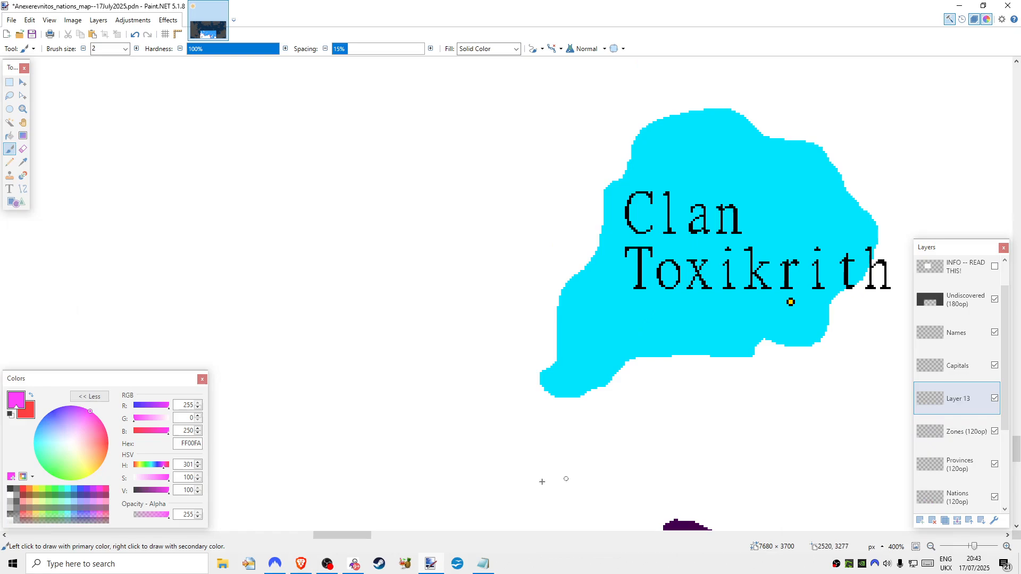
drag(345, 535, 356, 536)
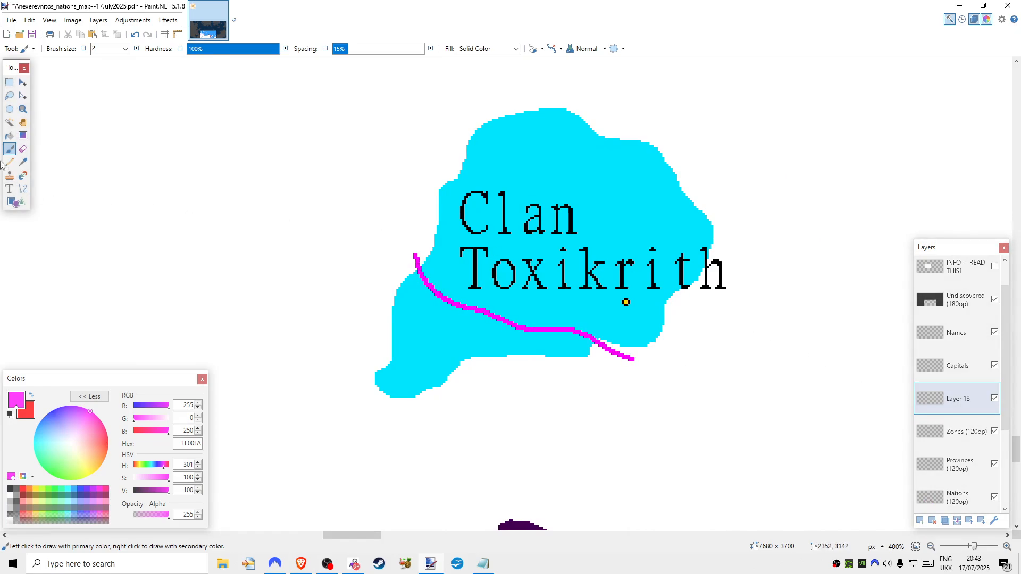
- Make the Zones (120op) layer active and set the Paint Bucket's fill style to Light Upward Diagonal
click(10, 136)
click(981, 445)
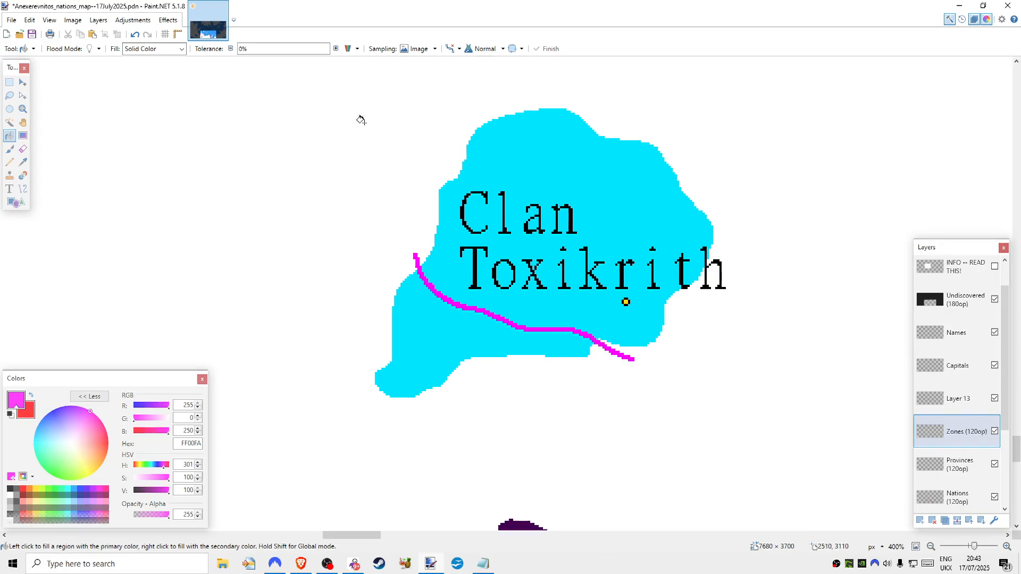
click(181, 49)
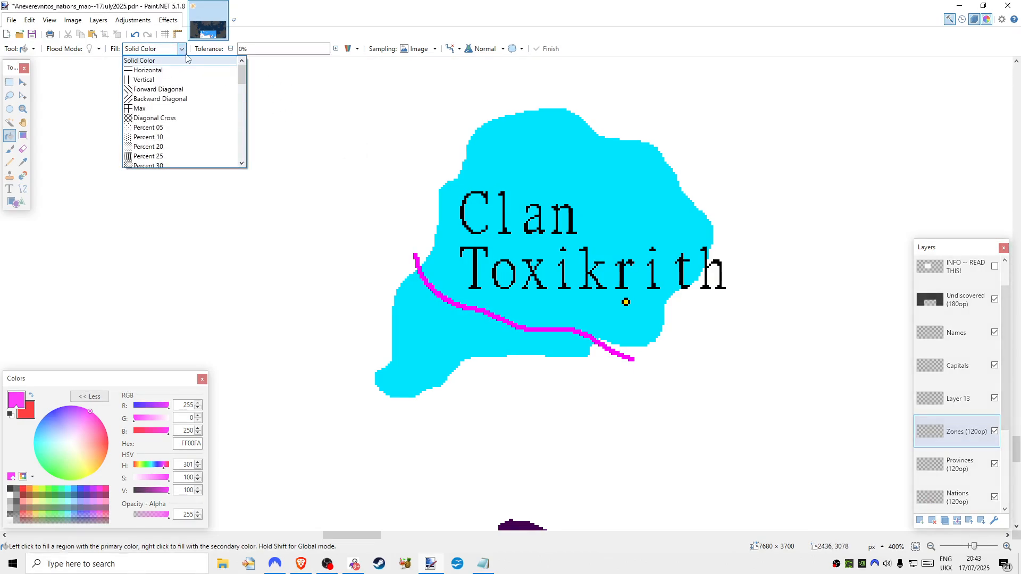
scroll(193, 85, down, 4)
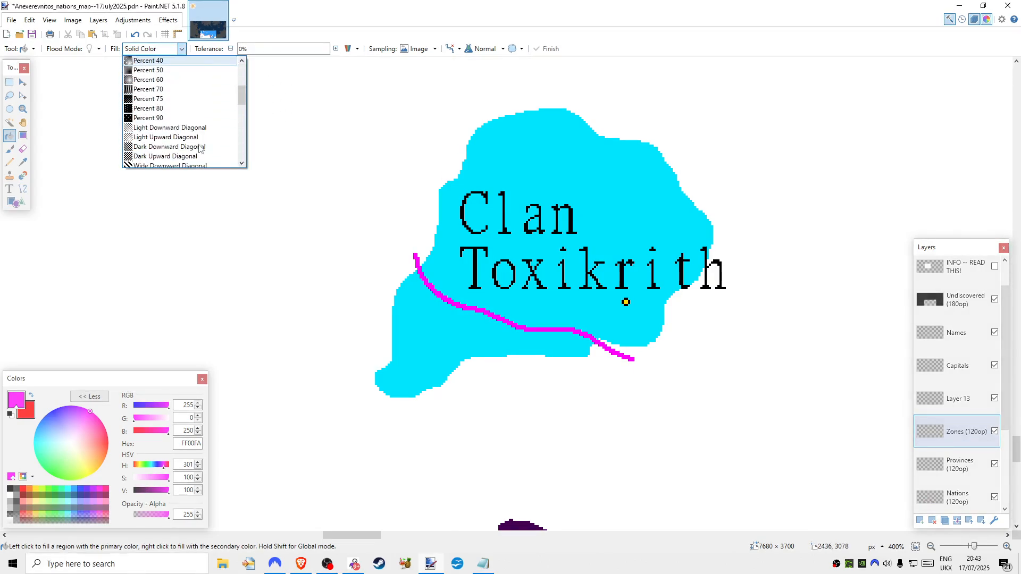
scroll(200, 148, down, 1)
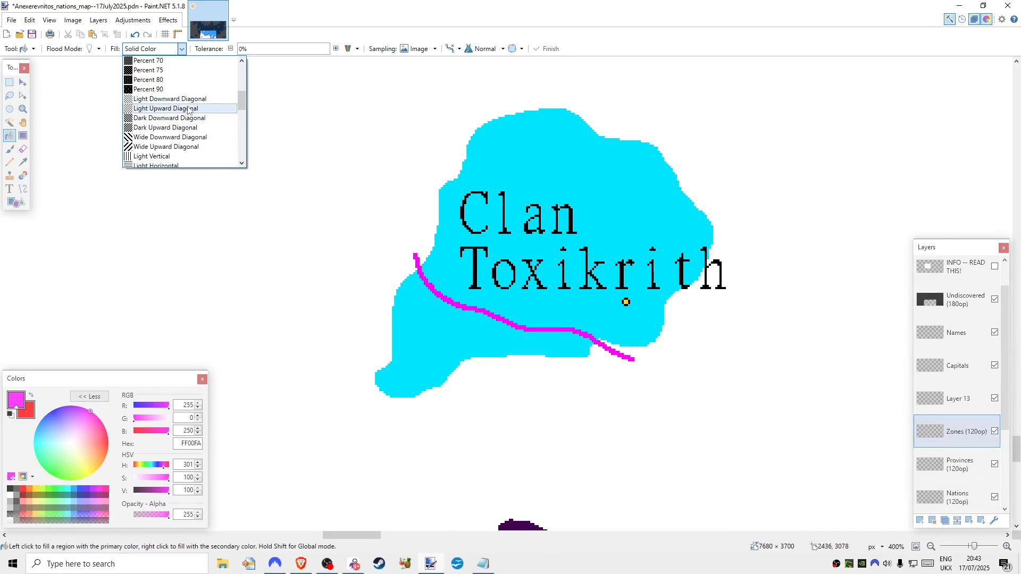
click(188, 110)
- Try the striped fill south of the magenta line, undo it, and set the secondary red's opacity to 0
click(438, 323)
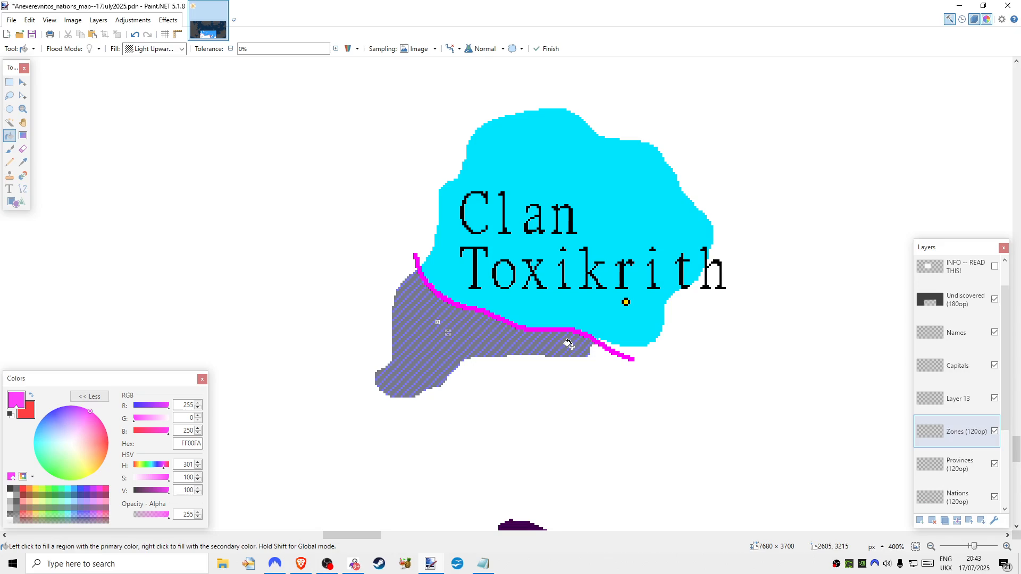
key(ctrl+z)
key(x)
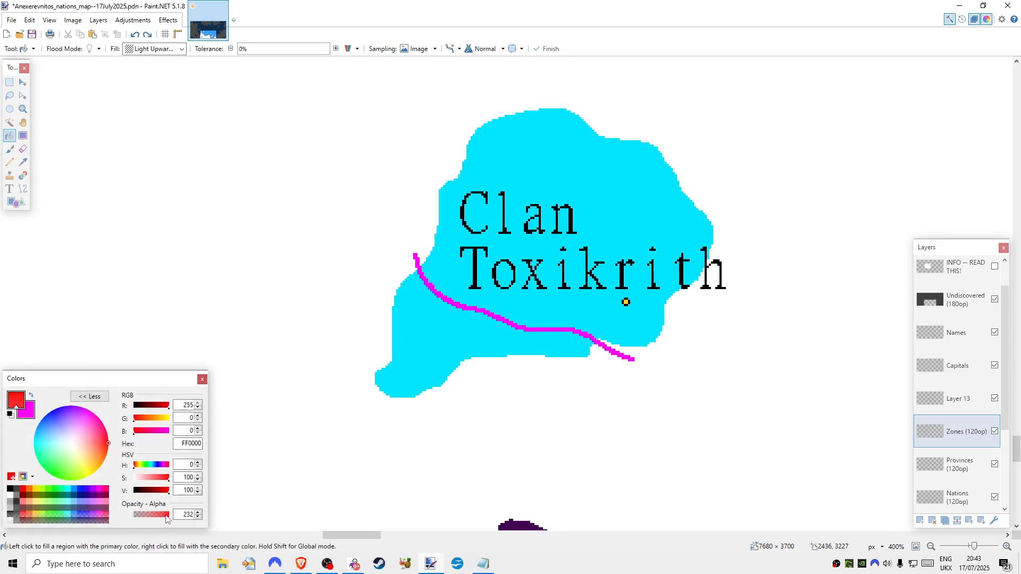
drag(166, 519, 135, 521)
click(30, 395)
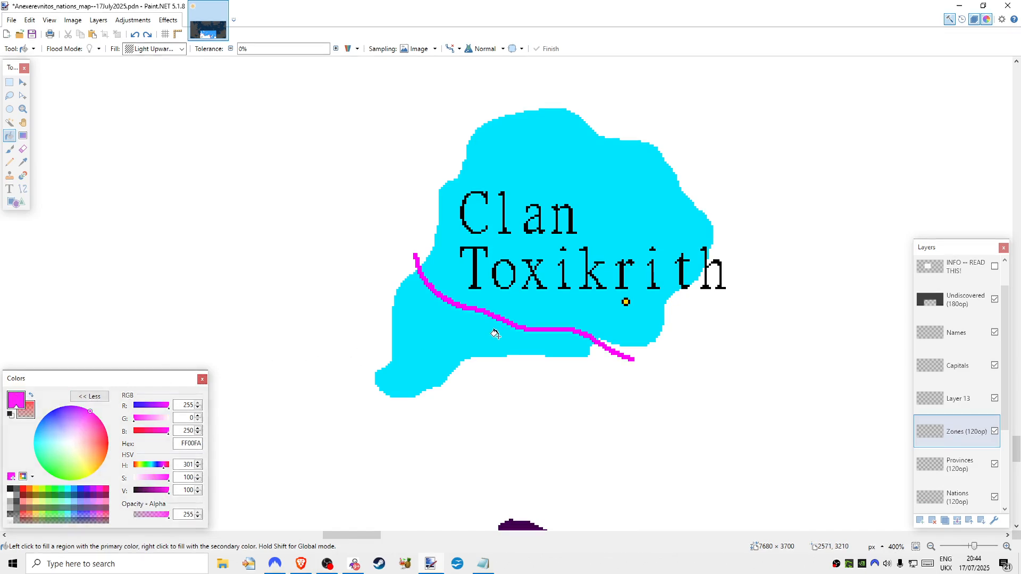
- Fill Clan Toxikrith's southern zone with magenta stripes and swap the primary and secondary colours to compare stripe thickness, ending with magenta as secondary
click(413, 339)
click(31, 396)
click(31, 396)
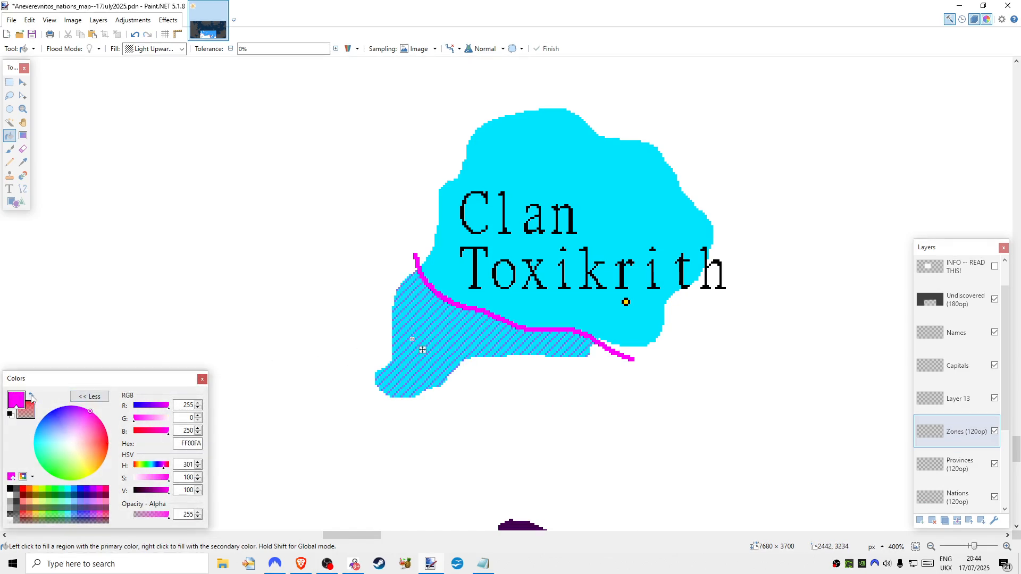
click(32, 396)
click(33, 398)
click(34, 399)
click(34, 399)
click(32, 396)
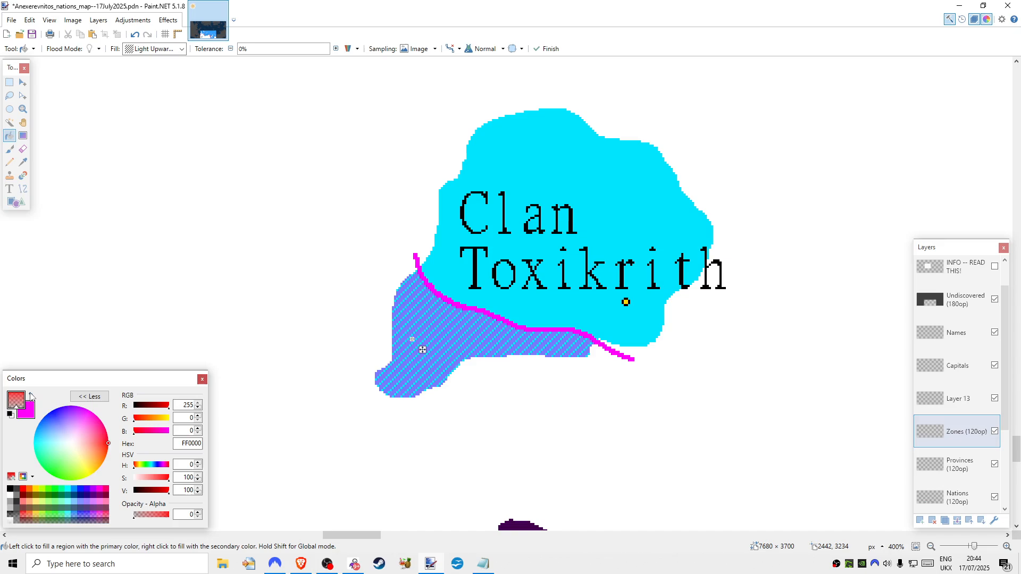
- Swap the primary and secondary colours back and forth on the striped fill to compare its thick and thin magenta stripes
click(31, 395)
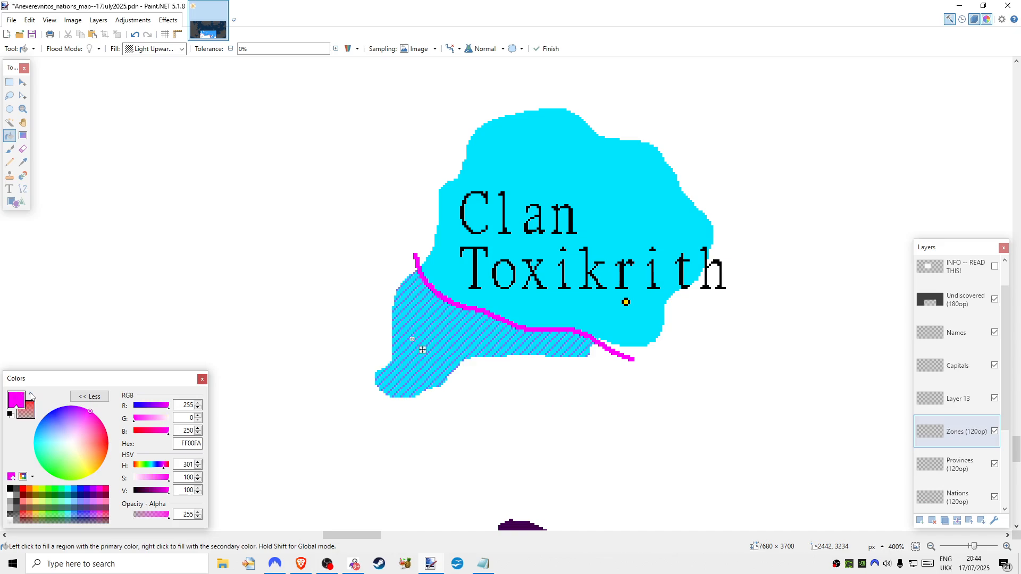
click(30, 396)
click(31, 396)
click(30, 396)
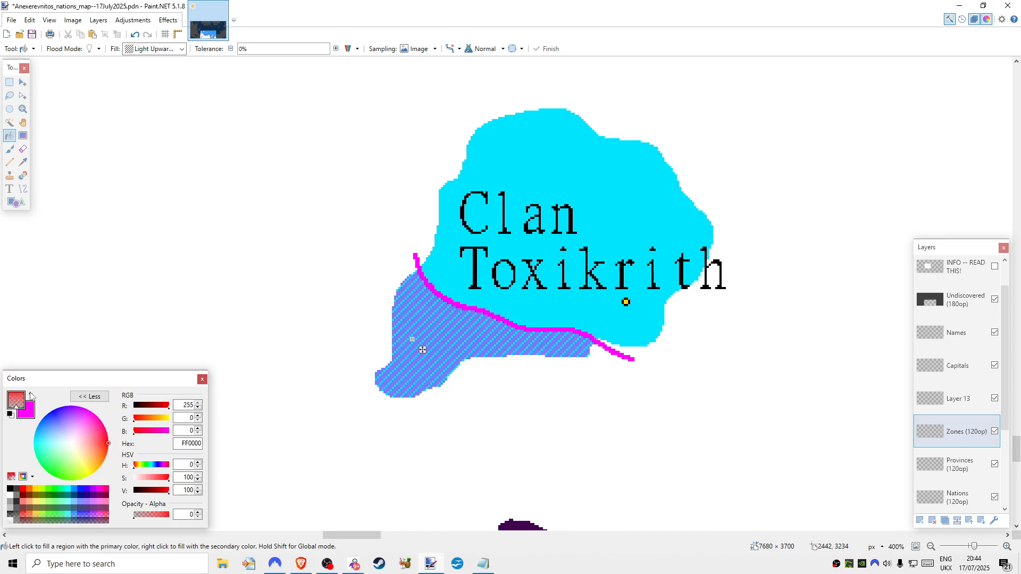
- Raise the Zones (120op) layer's opacity to nearly the maximum and swap the fill colours so magenta is primary
double_click(942, 431)
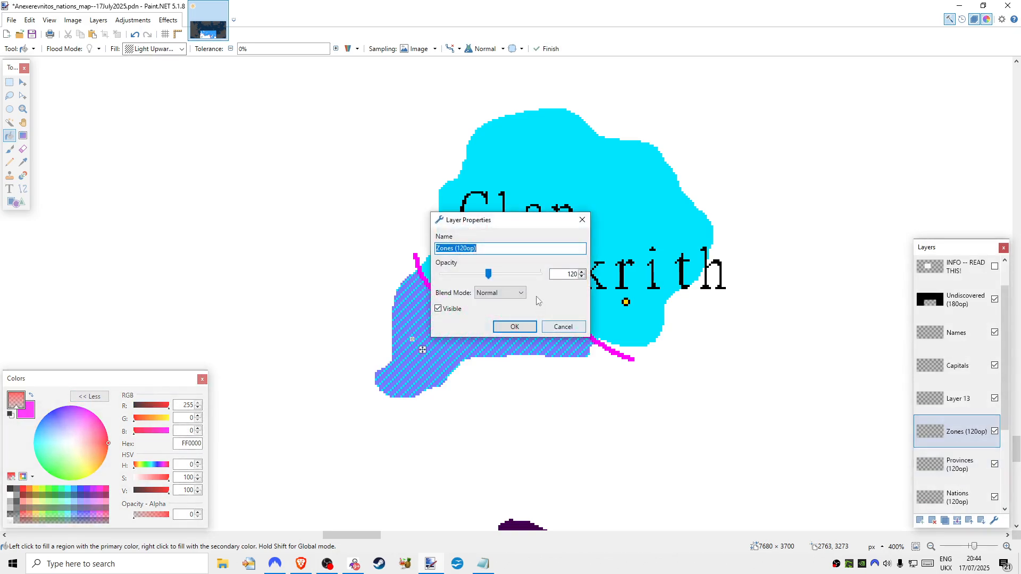
drag(487, 274, 539, 273)
click(527, 327)
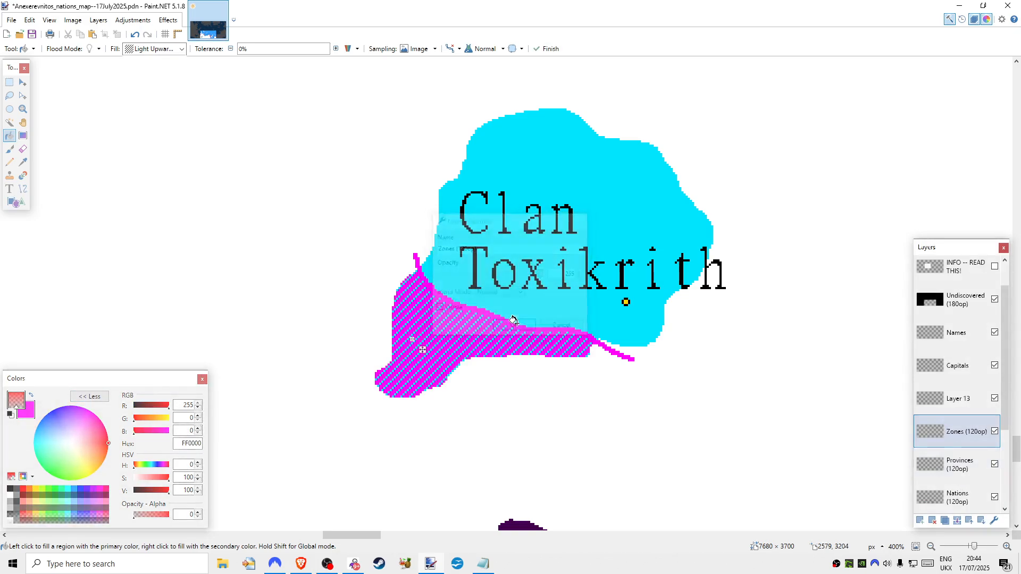
click(31, 396)
click(31, 396)
click(31, 396)
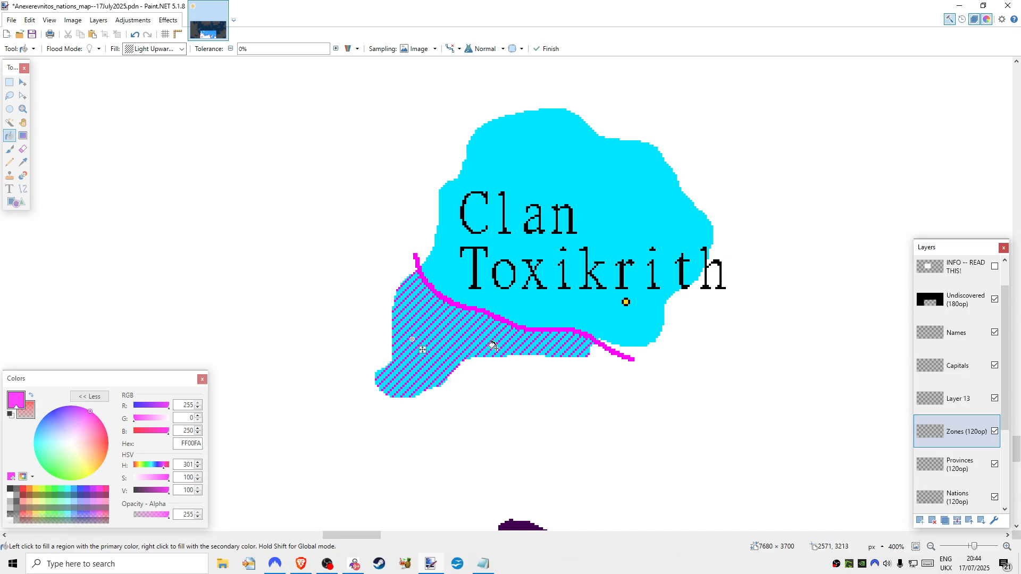
- Delete Layer 13 with the magenta border line and toggle the Zones (120op) layer off and back on
click(955, 409)
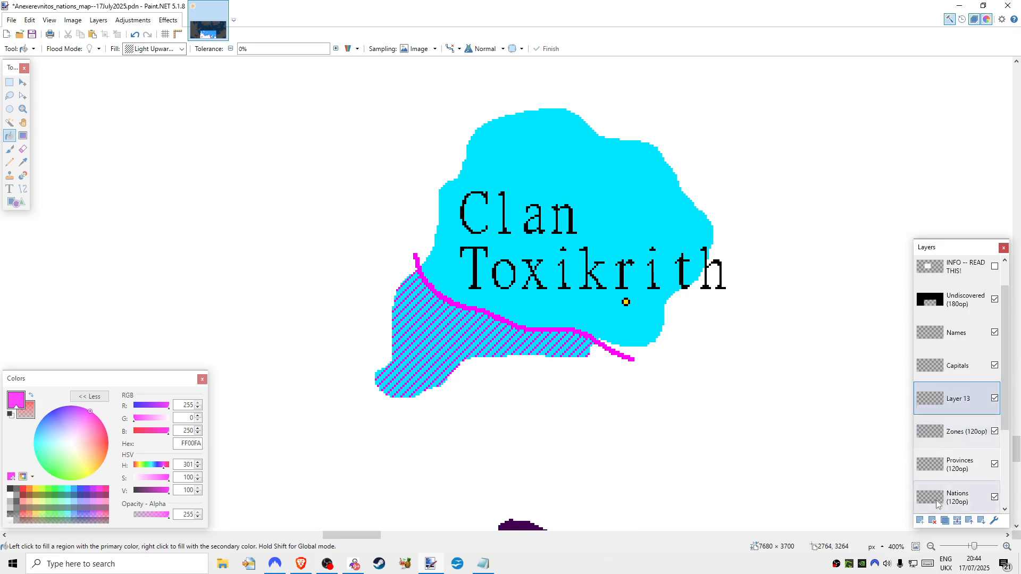
click(932, 520)
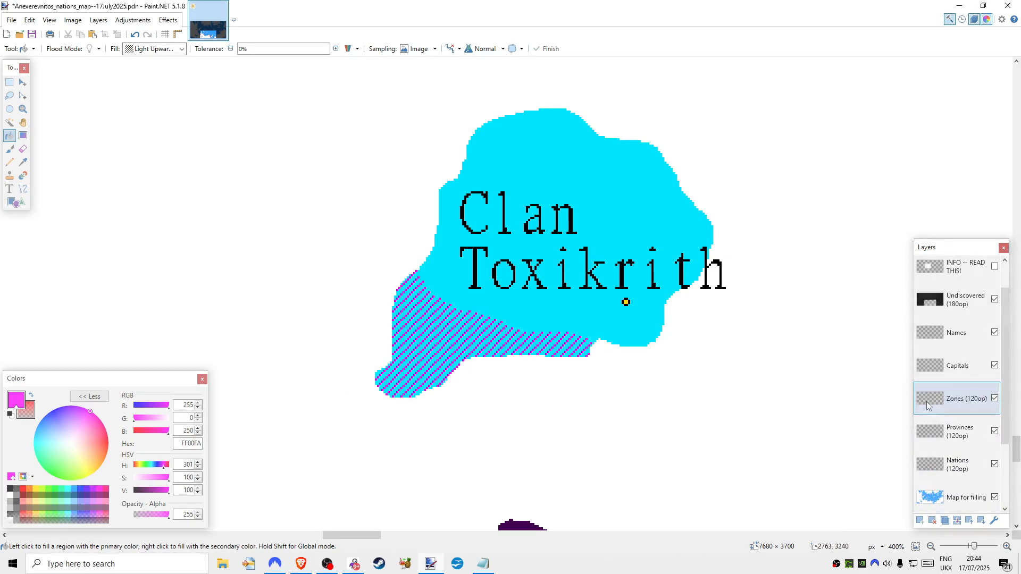
click(995, 399)
click(994, 399)
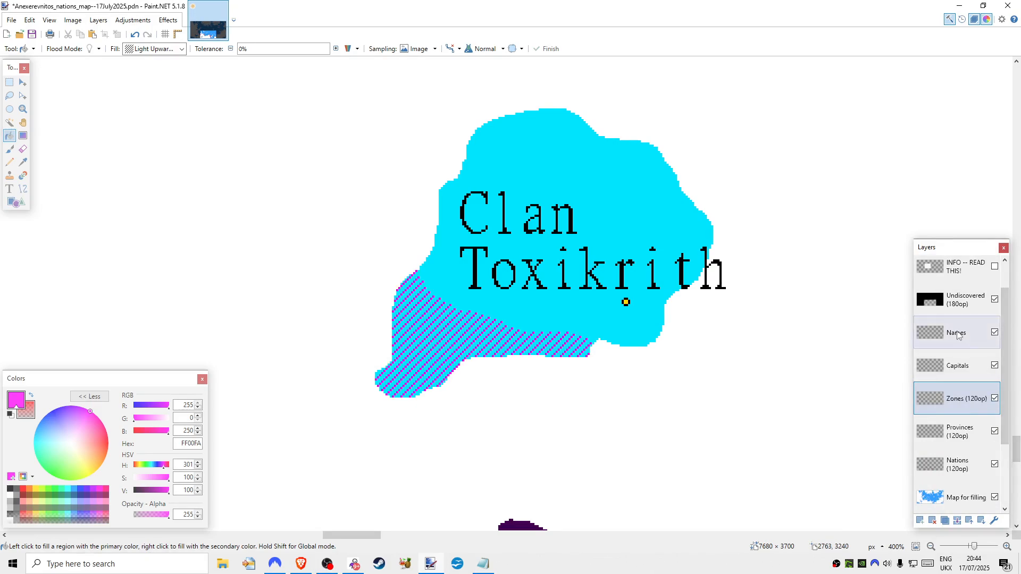
- On the Names layer, add the magenta text "South zone" at size 12 just below the striped zone
click(957, 333)
click(10, 190)
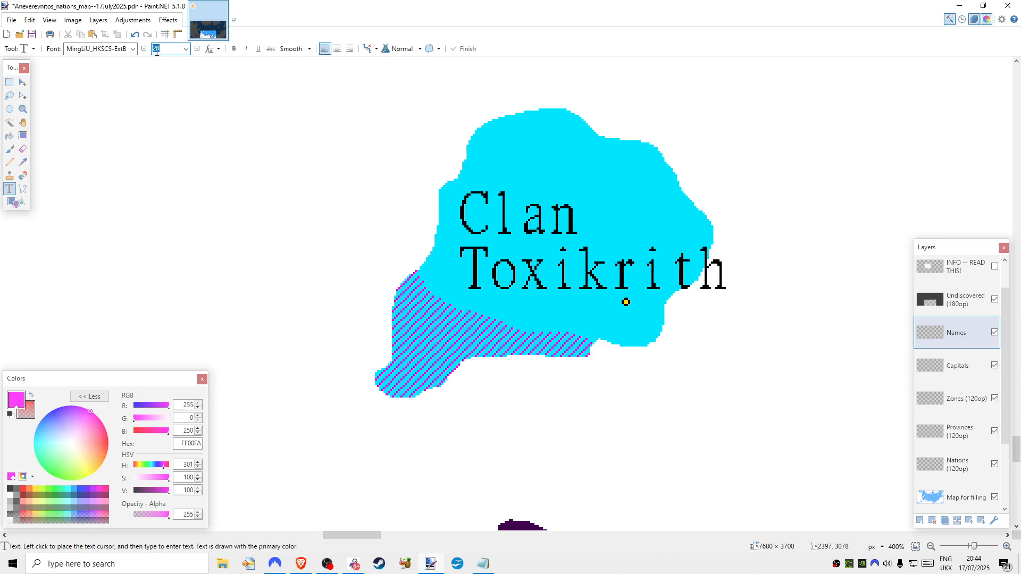
click(488, 379)
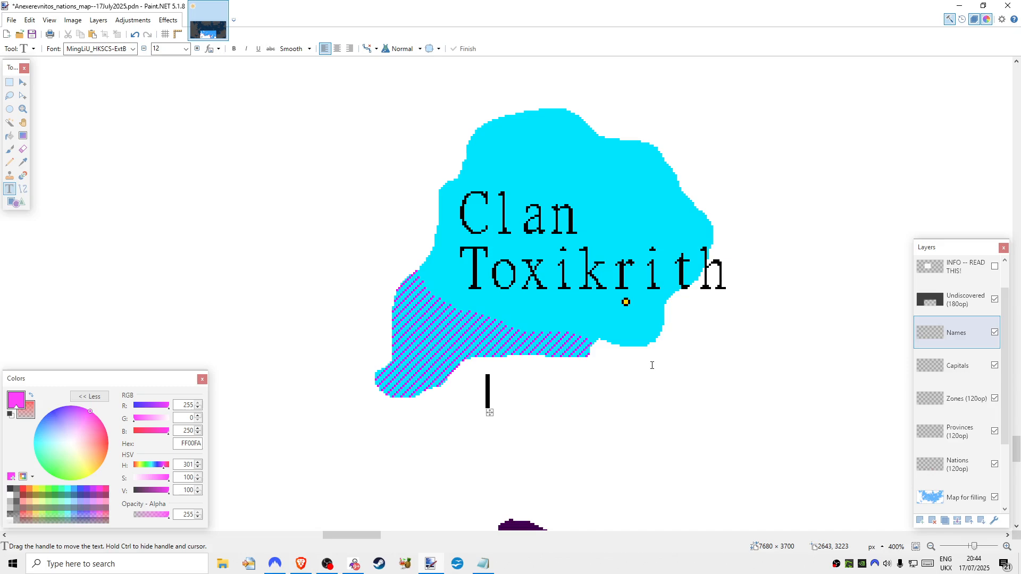
text(South zone)
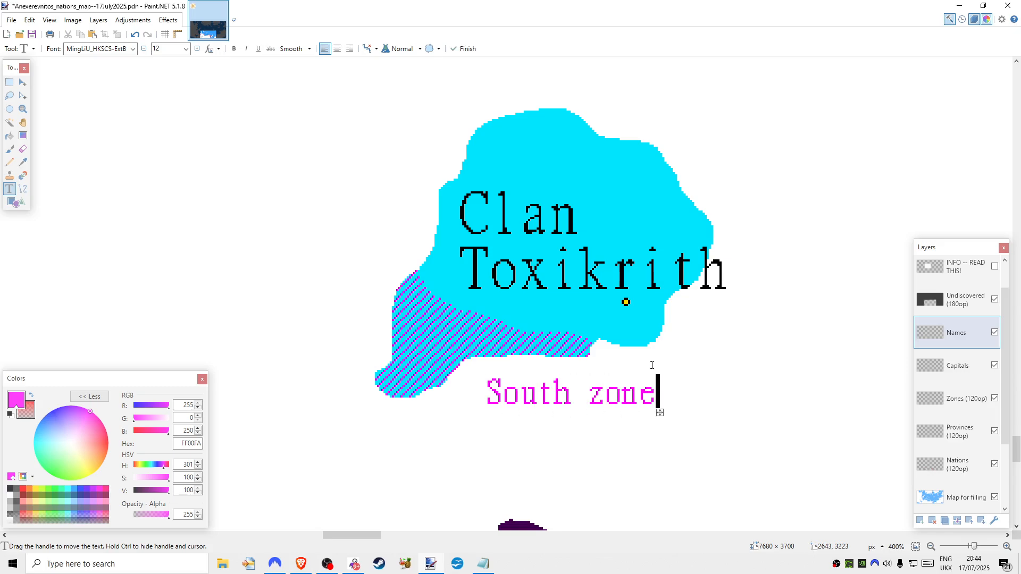
- Reduce the "South zone" label to size 10 and move it onto the lower edge of Clan Toxikrith's striped zone
drag(659, 413, 642, 416)
click(170, 49)
text(10)
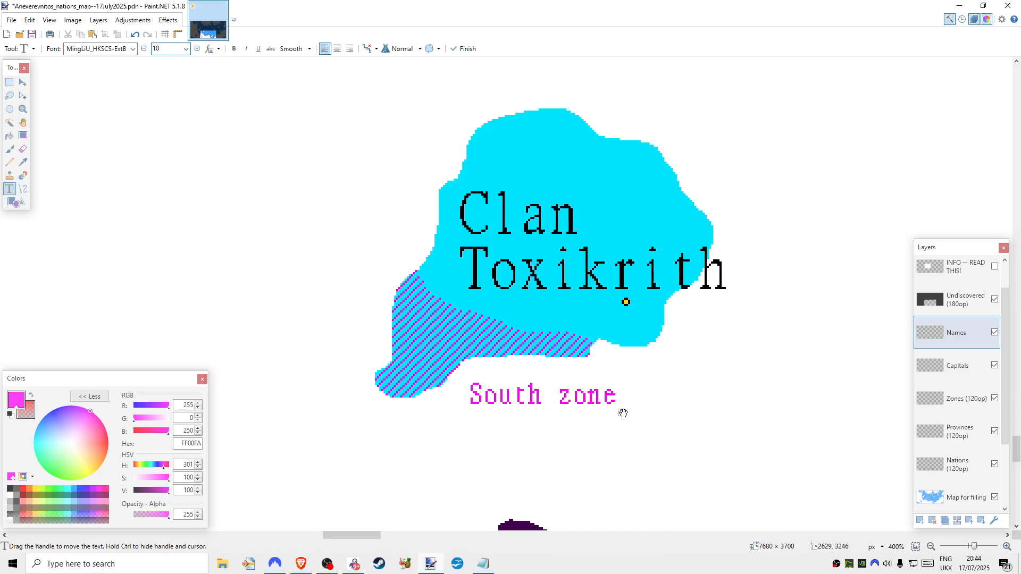
drag(623, 414, 572, 393)
key(Escape)
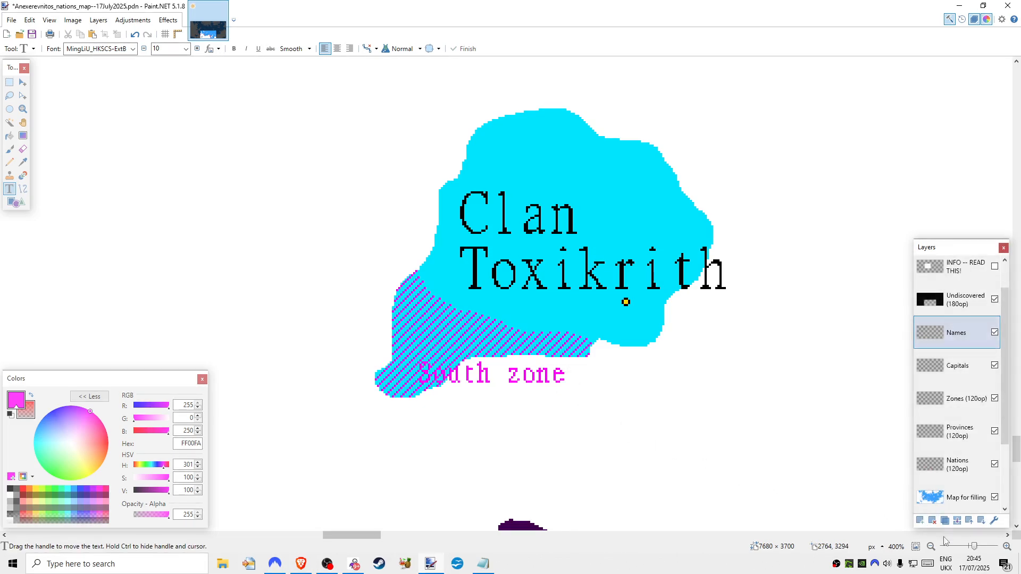
- Hide the Map for filling layer to examine the terrain around the western nations, then show the layer again
click(931, 546)
click(931, 547)
click(931, 547)
click(931, 547)
click(931, 547)
click(931, 546)
click(931, 546)
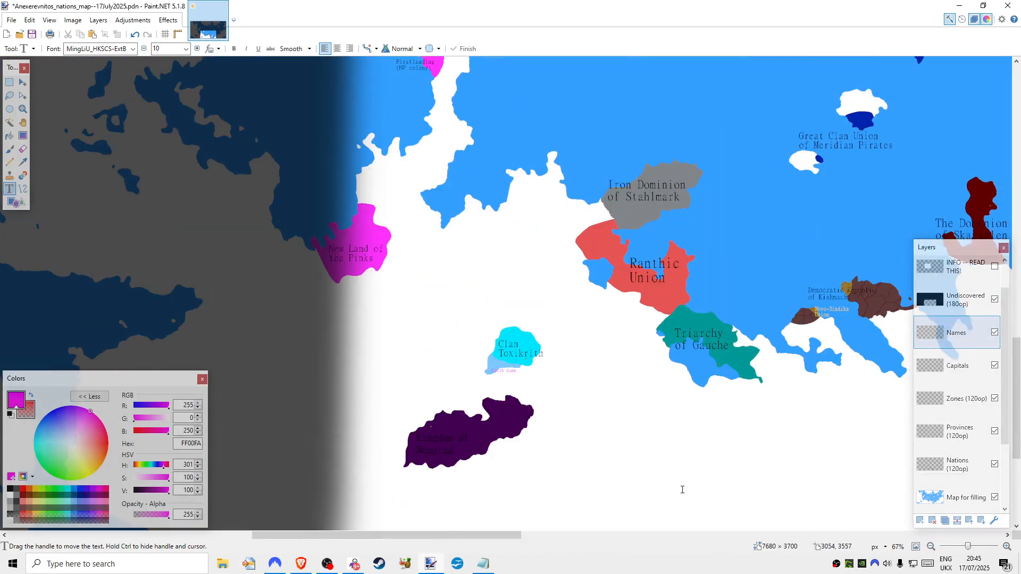
click(995, 498)
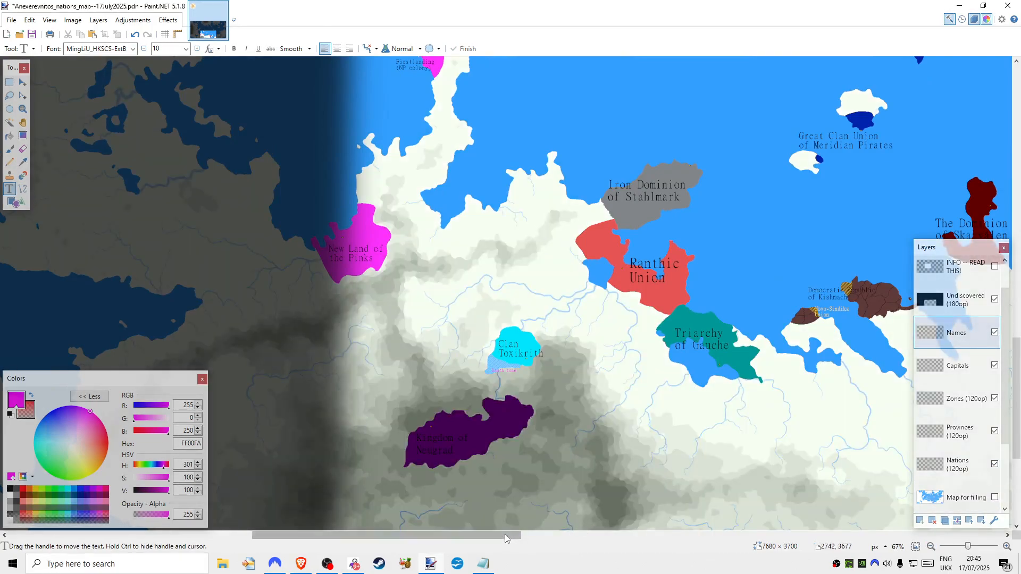
scroll(988, 500, right, 5)
click(995, 497)
scroll(957, 479, down, 1)
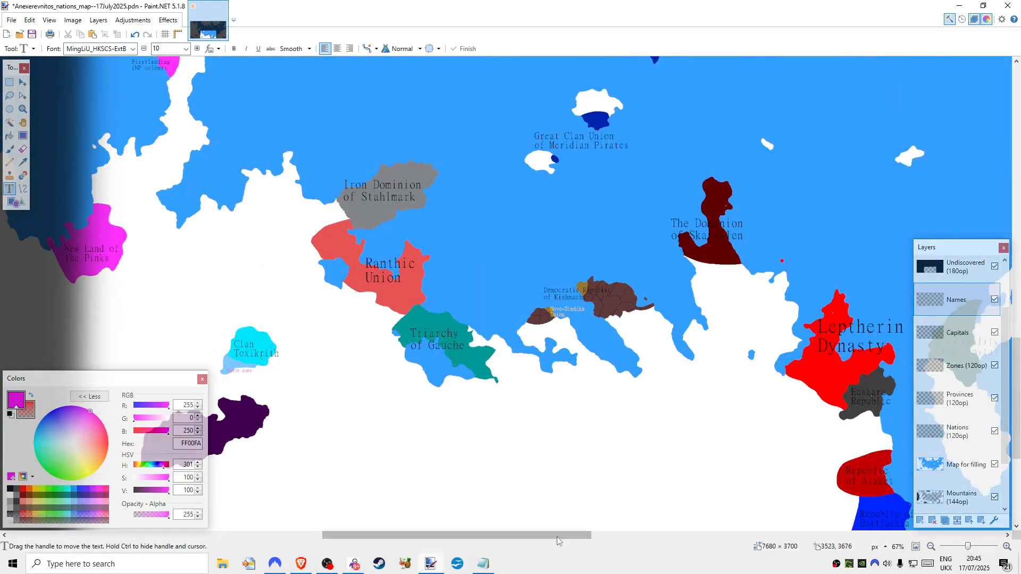
- Hide the Map for filling and Mountains (144op) layers to inspect the rivers and land around the eastern nations, then restore both
drag(558, 537, 627, 535)
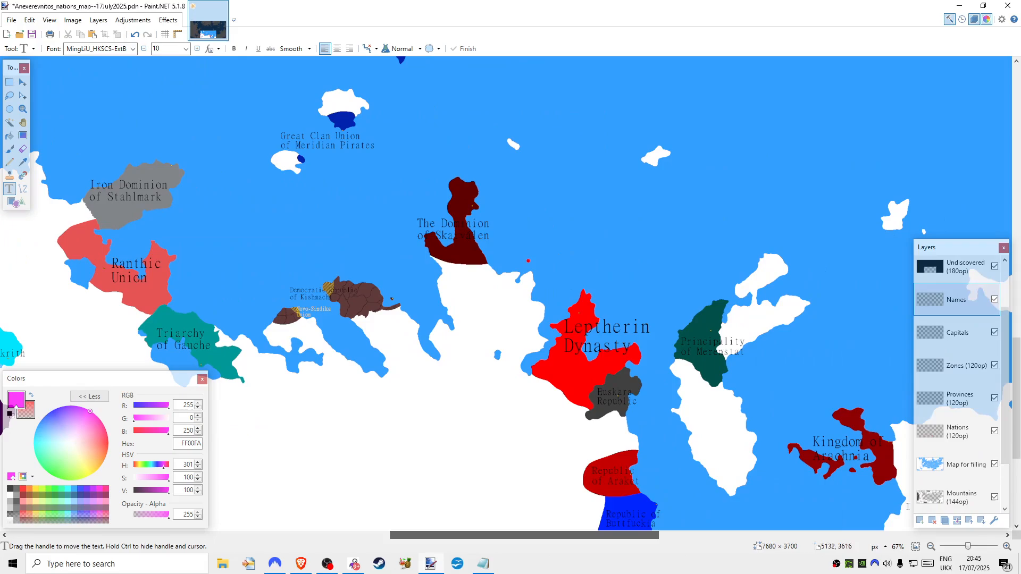
click(994, 464)
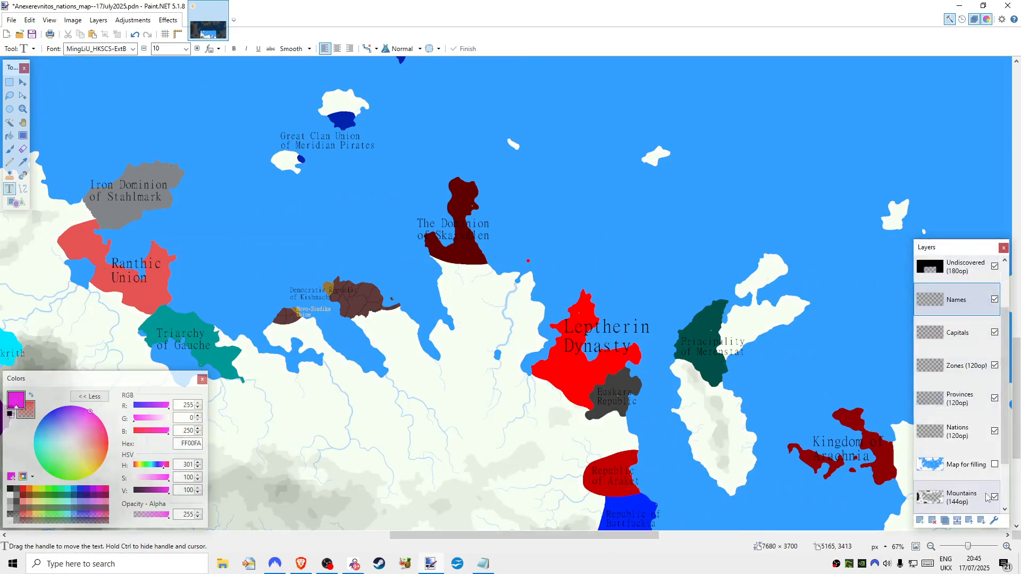
click(994, 497)
scroll(967, 474, down, 2)
scroll(490, 415, down, 3)
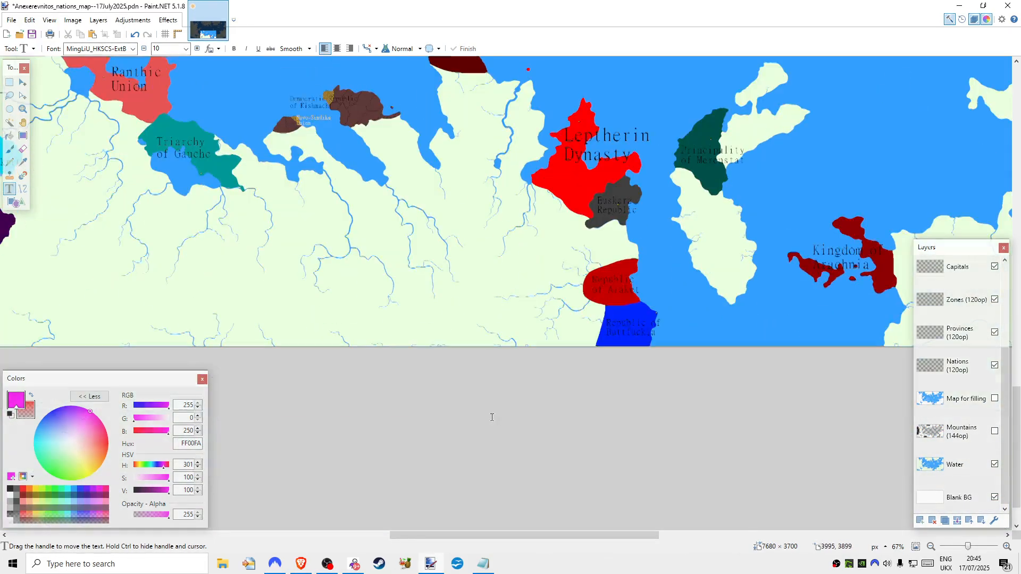
scroll(490, 415, up, 2)
click(994, 431)
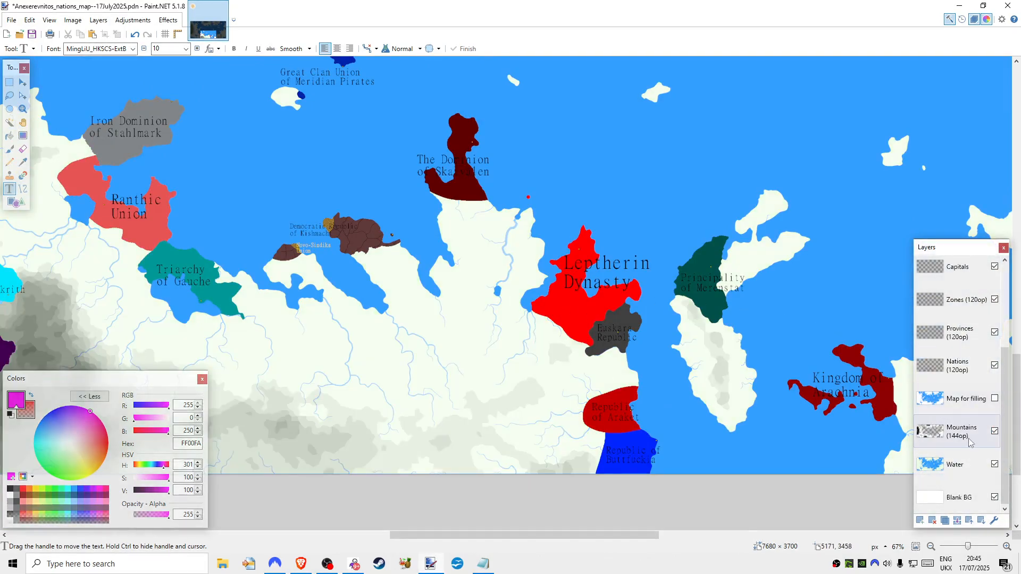
click(994, 398)
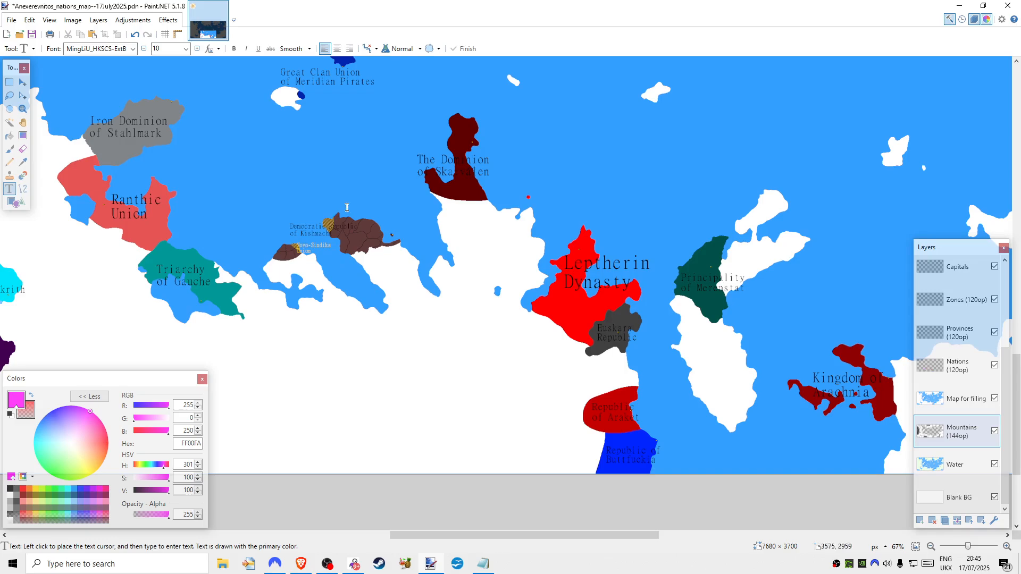
- Examine the coast southeast of The Dominion of Skarválen with the Map for filling layer hidden and shown to compare the river mouth
scroll(427, 325, up, 2)
click(1006, 547)
click(1006, 546)
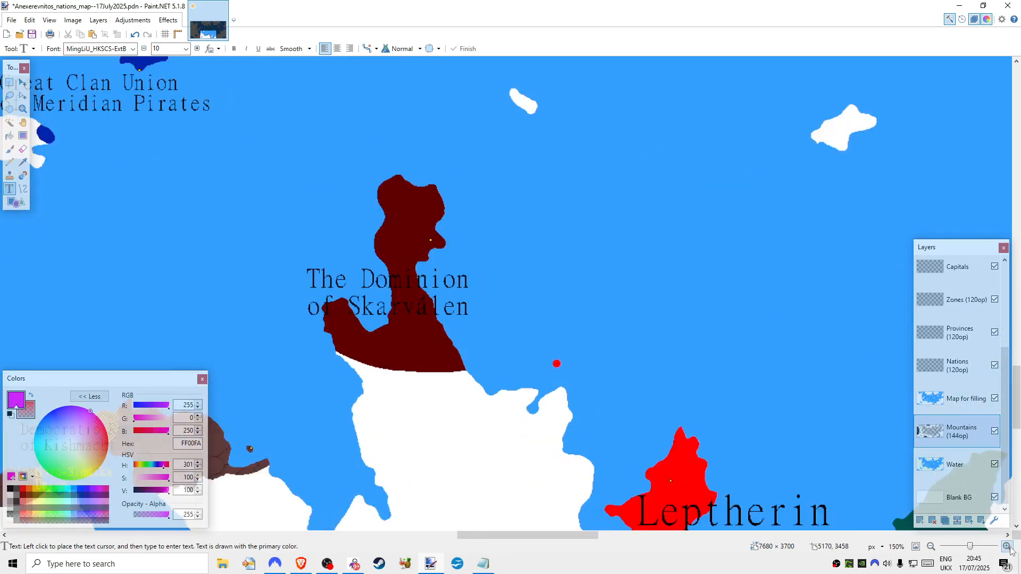
click(1007, 546)
click(1007, 546)
click(1007, 546)
click(1007, 546)
click(1006, 546)
scroll(435, 306, down, 5)
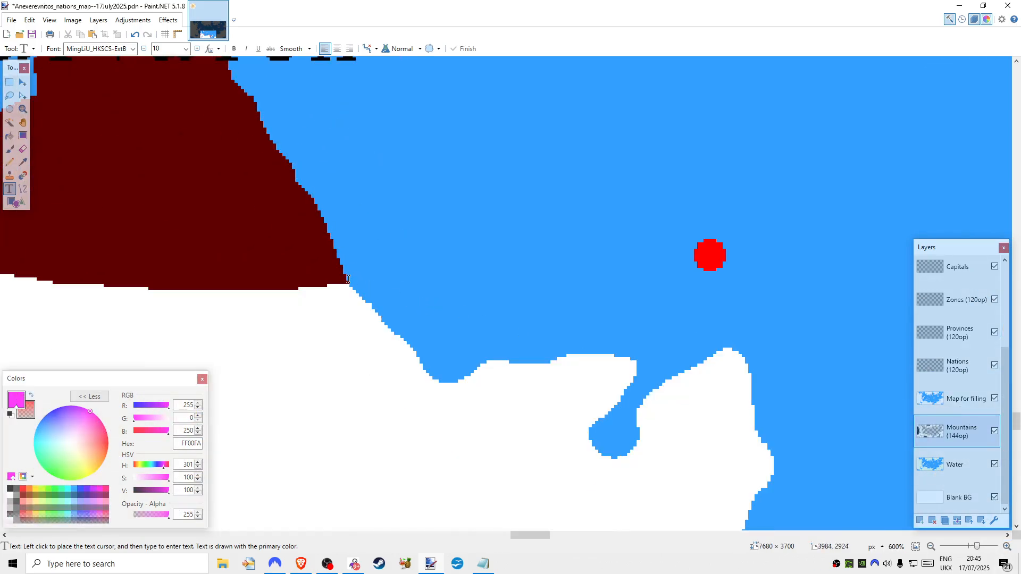
click(670, 341)
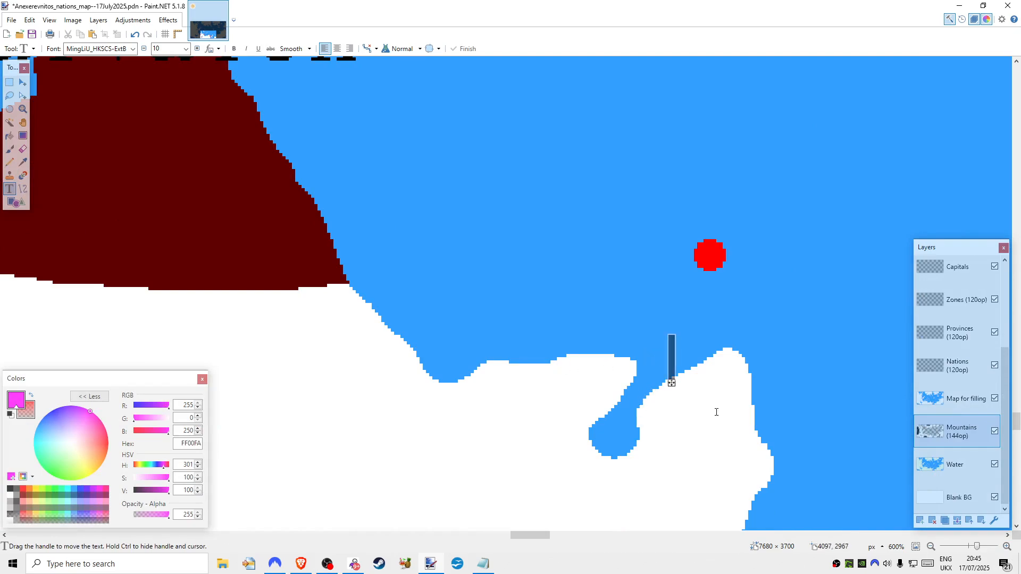
click(994, 399)
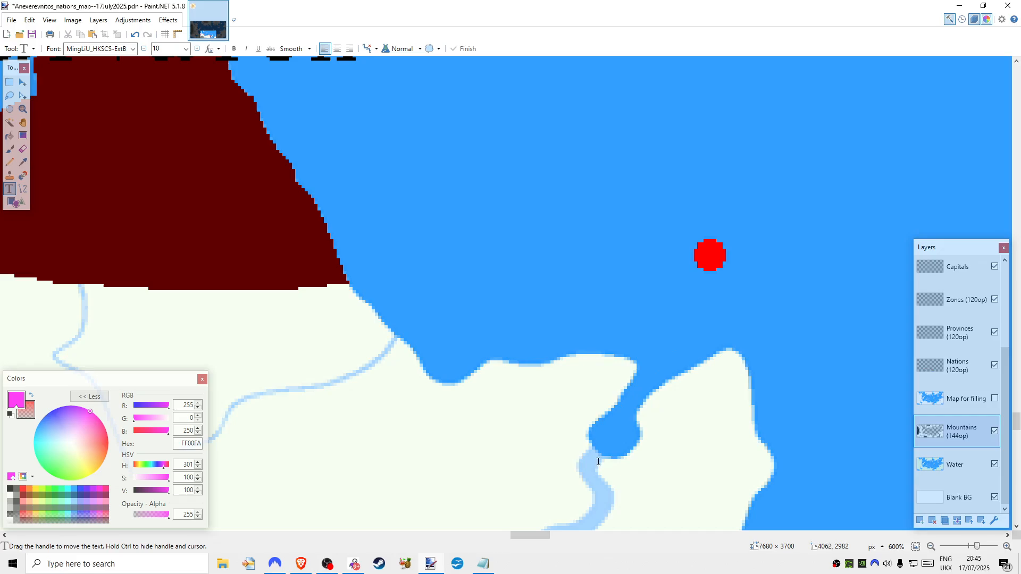
click(995, 399)
- Survey the nations from The Dominion of Skarválen to Clan Toxikrith and the whole discovered region of the map
click(931, 547)
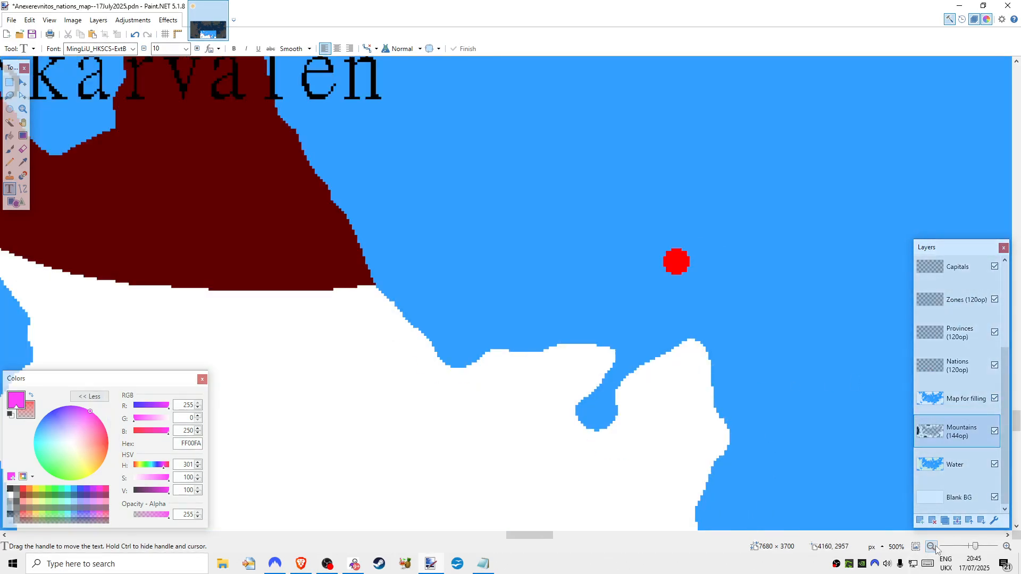
click(932, 547)
click(931, 547)
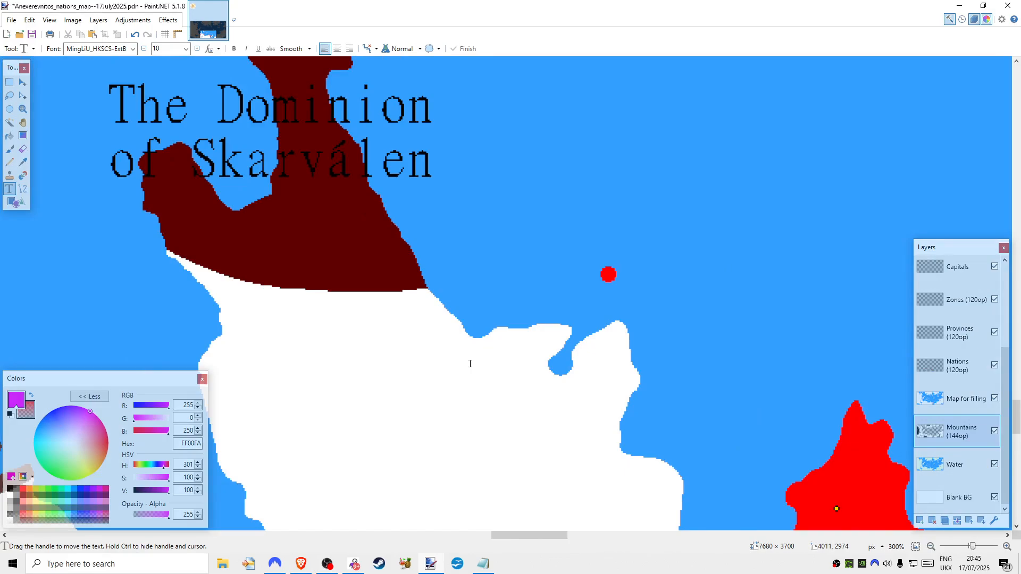
key(ctrl+minus)
key(ctrl+minus)
key(ctrl+minus)
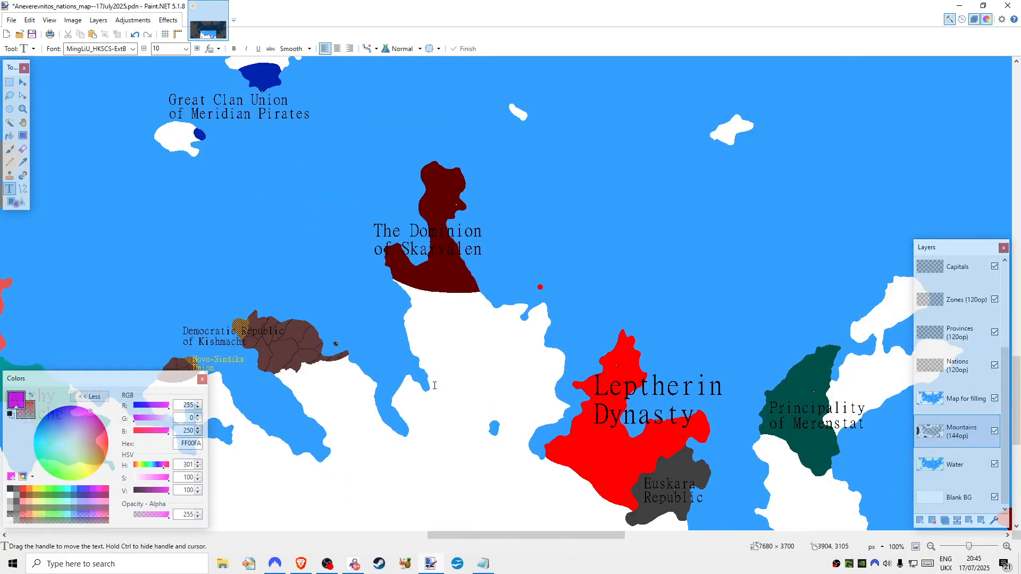
scroll(435, 385, down, 2)
drag(522, 535, 375, 535)
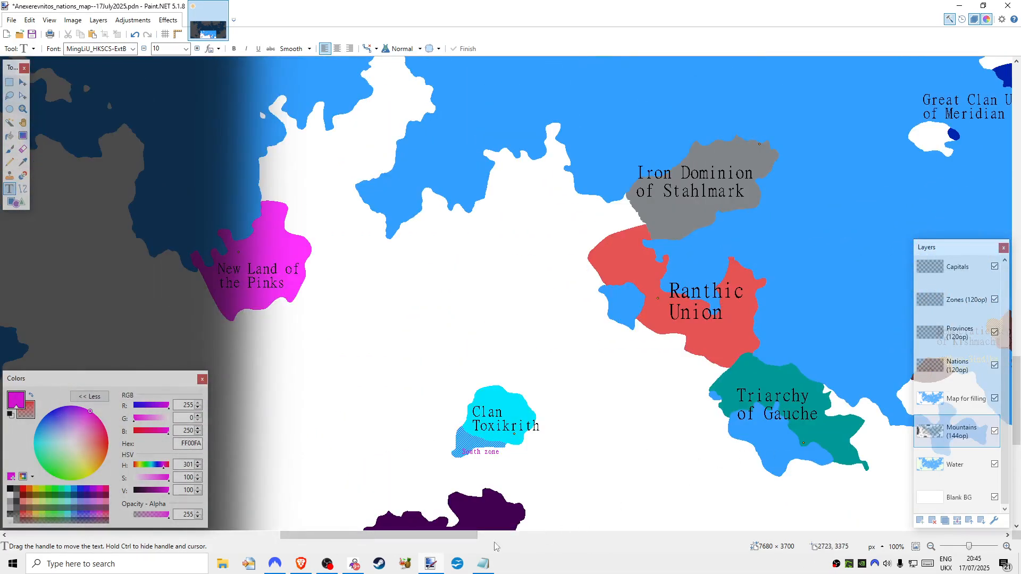
drag(460, 535, 638, 535)
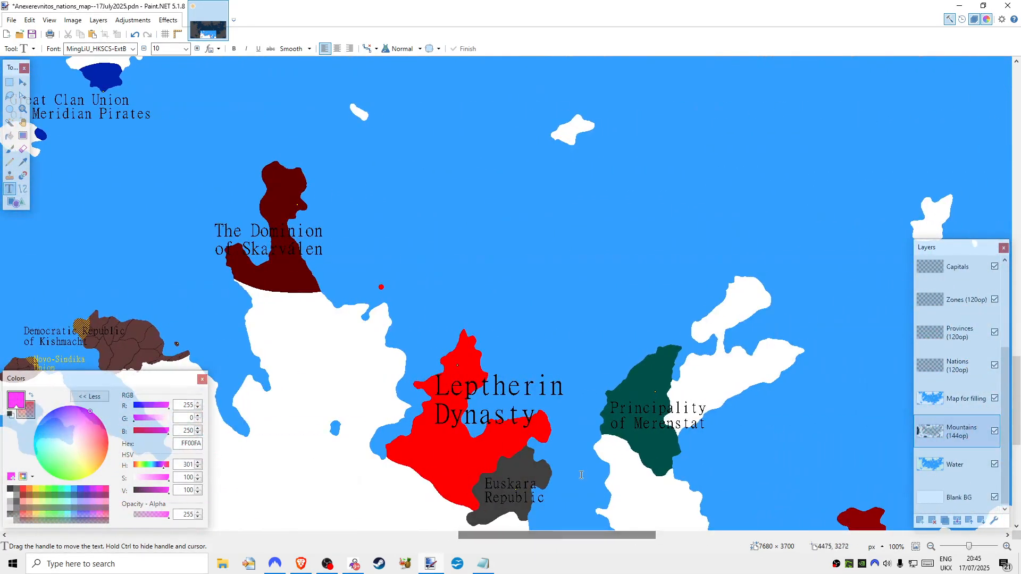
scroll(582, 474, up, 3)
click(931, 547)
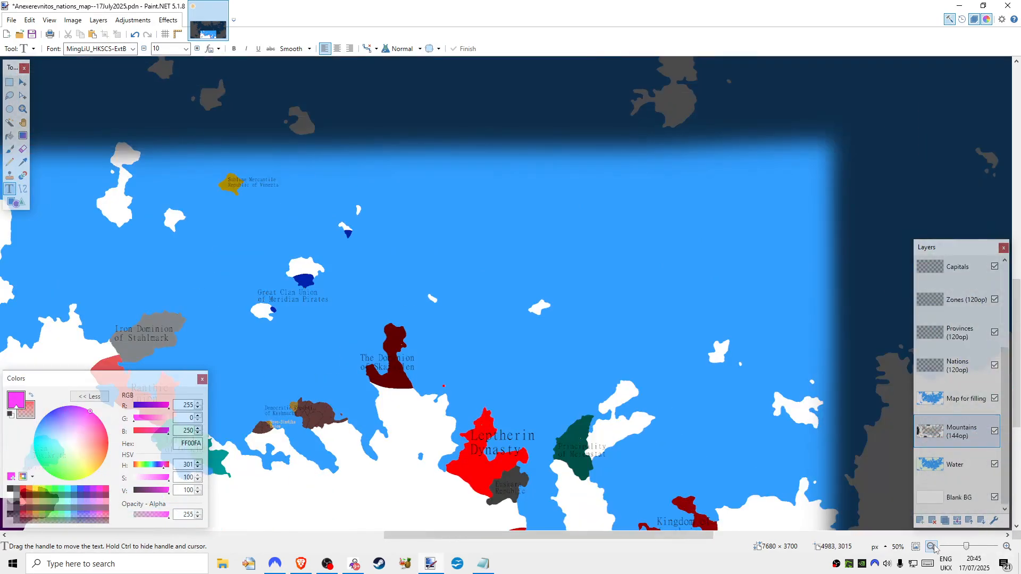
drag(645, 535, 489, 535)
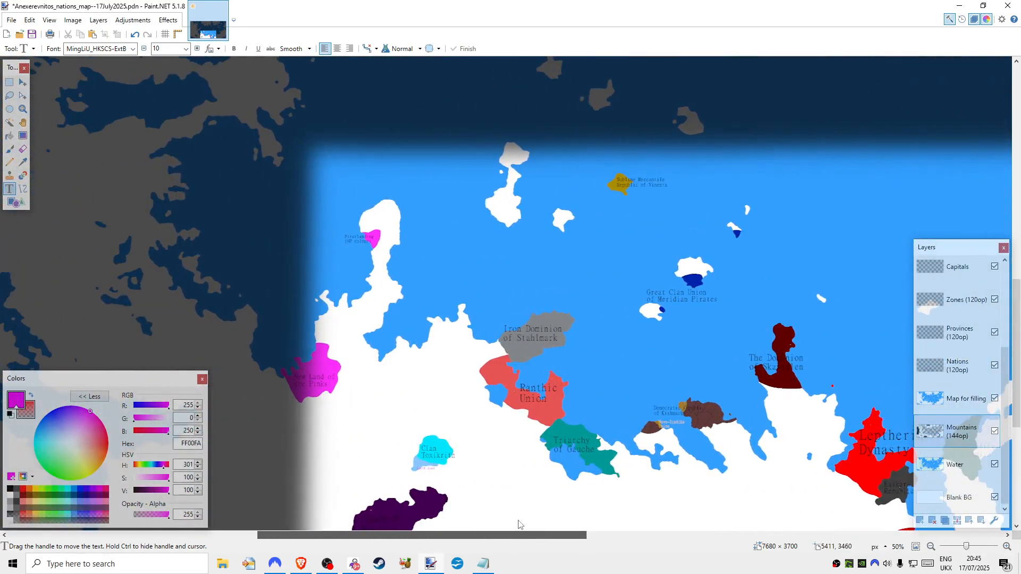
click(931, 547)
click(931, 547)
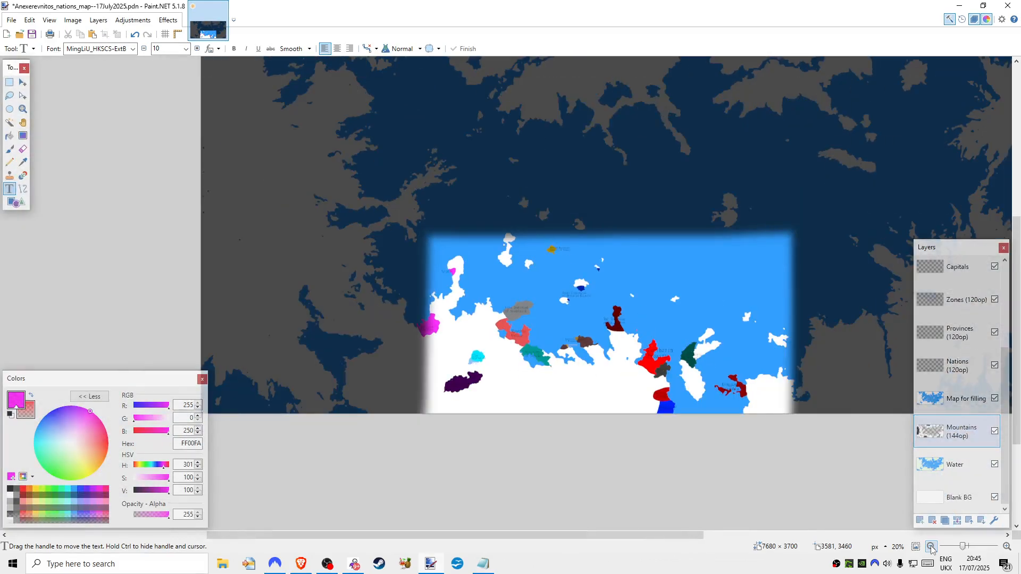
drag(558, 535, 616, 534)
- Make the Provinces (120op) layer active, look through the layer stack, and make the Water layer active
click(958, 332)
scroll(976, 398, up, 3)
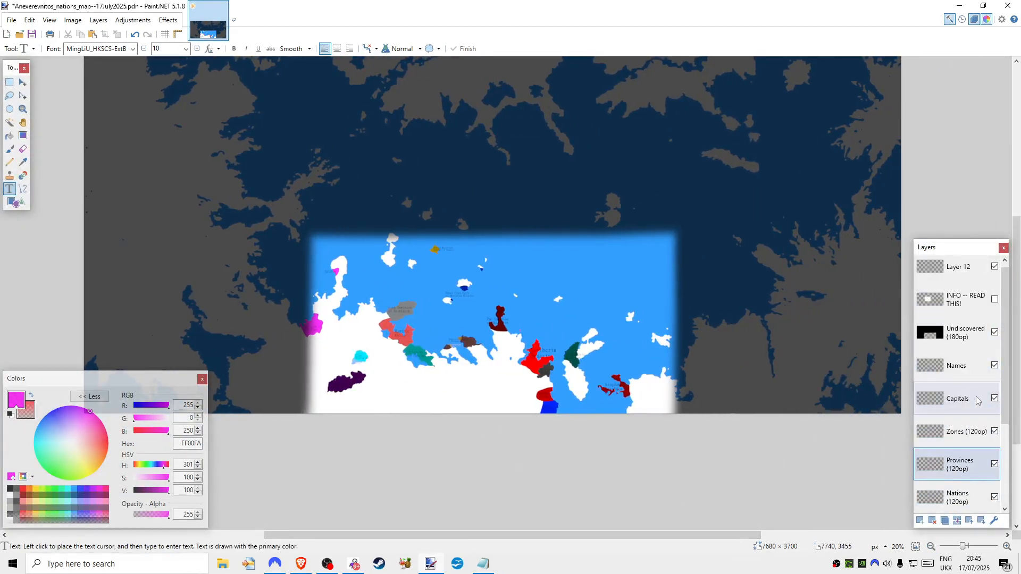
scroll(976, 399, down, 3)
click(976, 473)
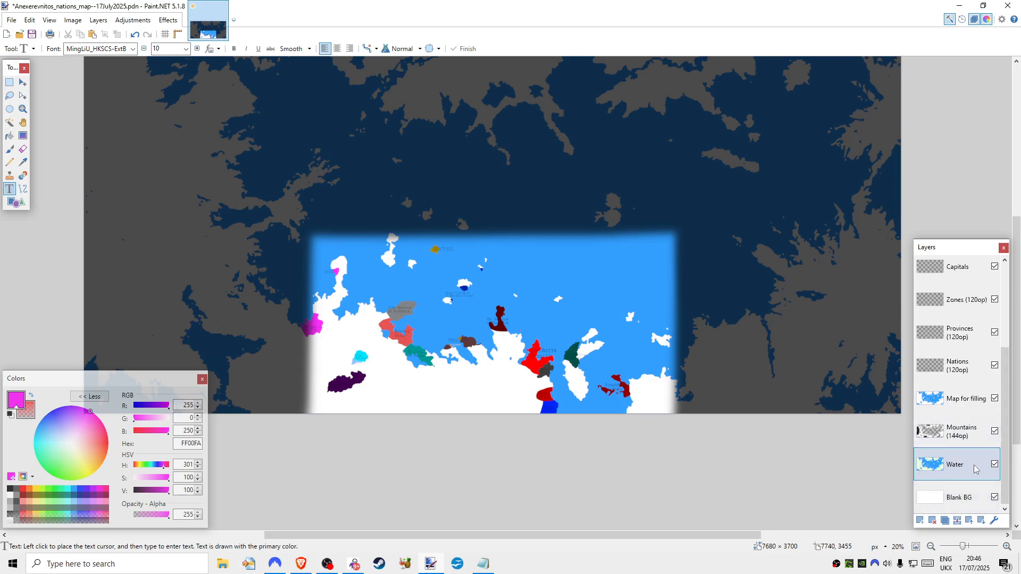
- Show the INFO -- READ THIS! layer, read its notes on font, opacity, filling and aliasing, and hide it again
scroll(973, 425, up, 3)
click(995, 305)
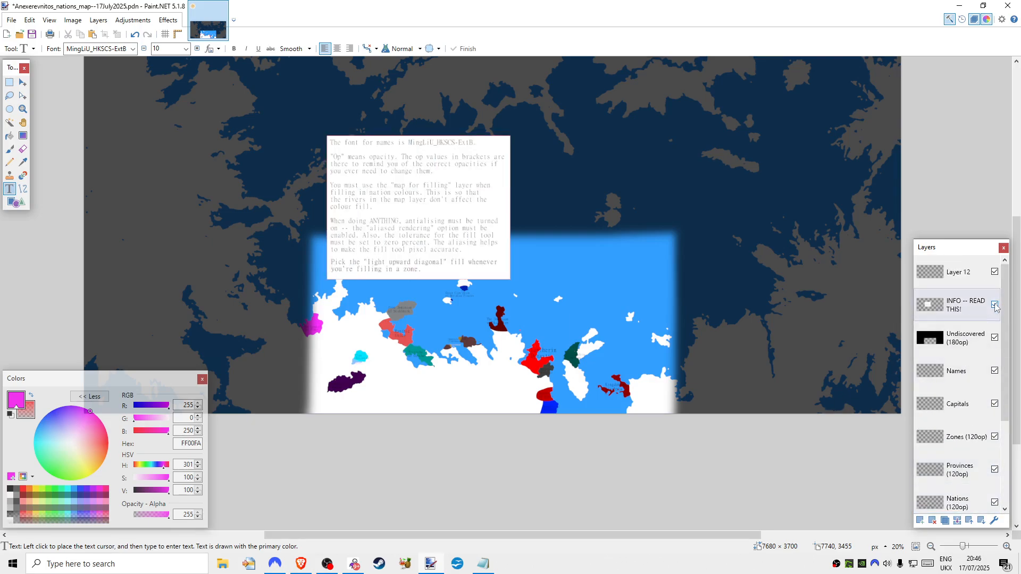
scroll(369, 215, up, 1)
double_click(1007, 547)
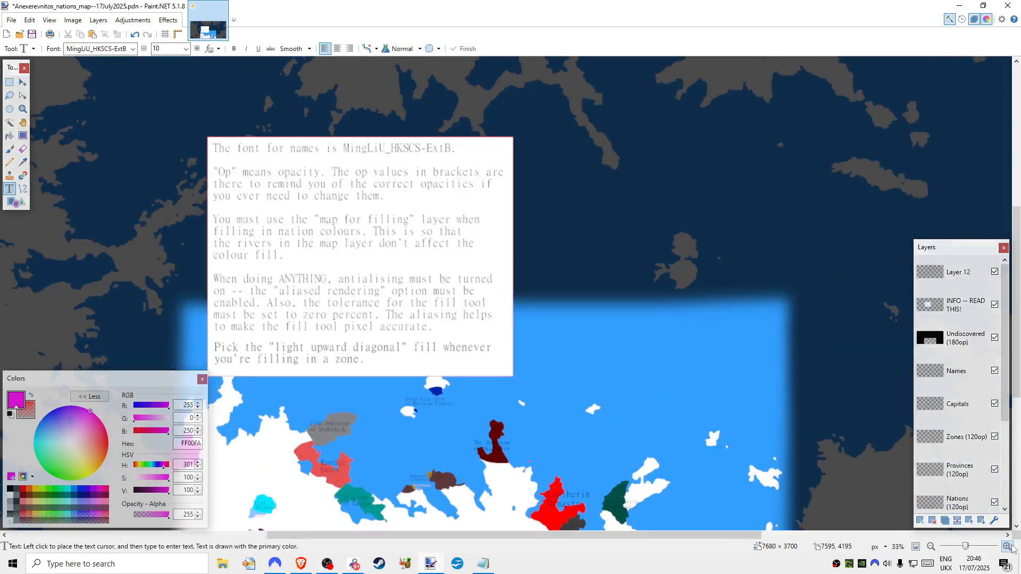
drag(573, 535, 535, 536)
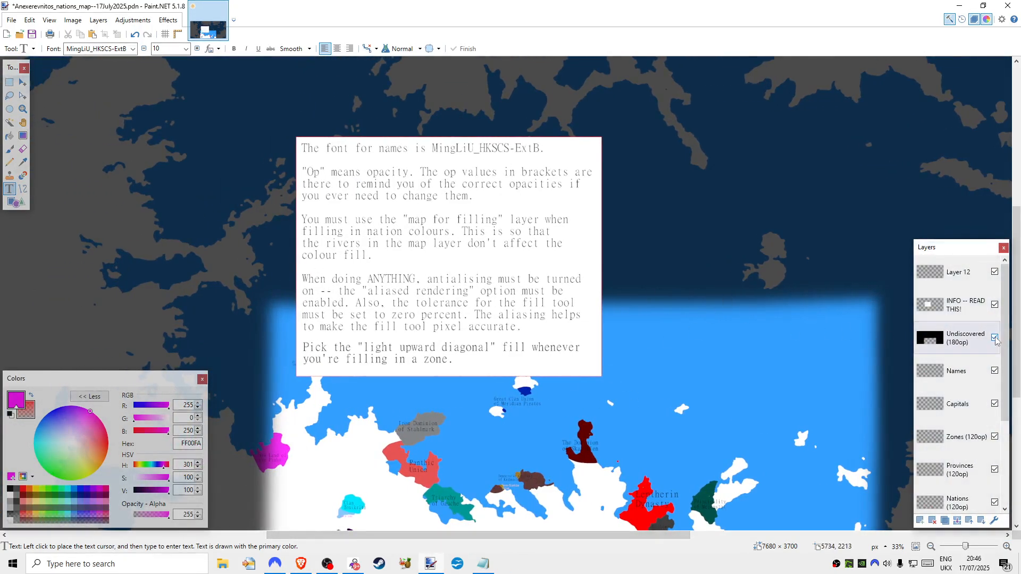
click(995, 304)
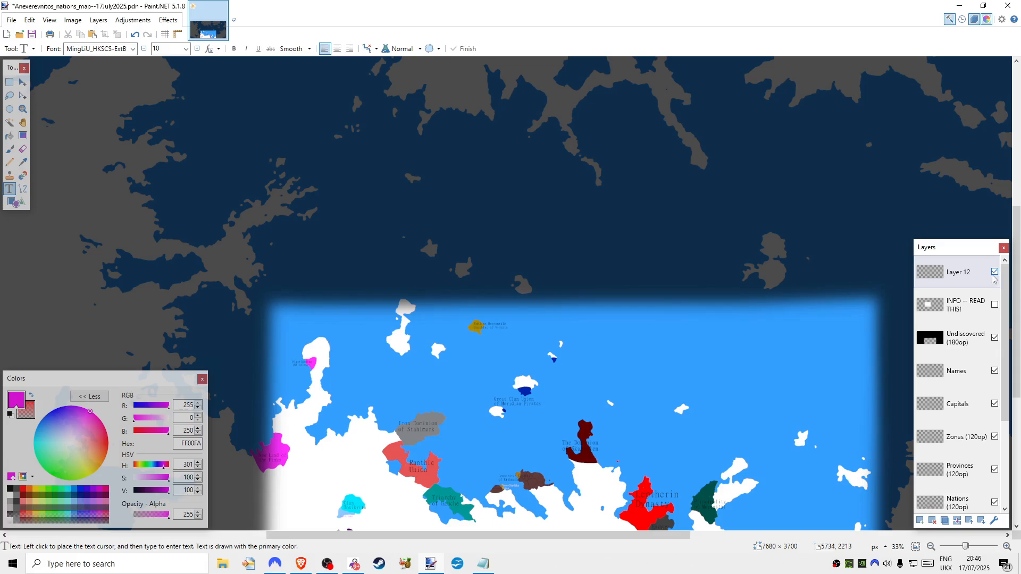
- Delete the empty Layer 12 and make the Undiscovered (180op) layer active
scroll(984, 319, down, 2)
click(933, 521)
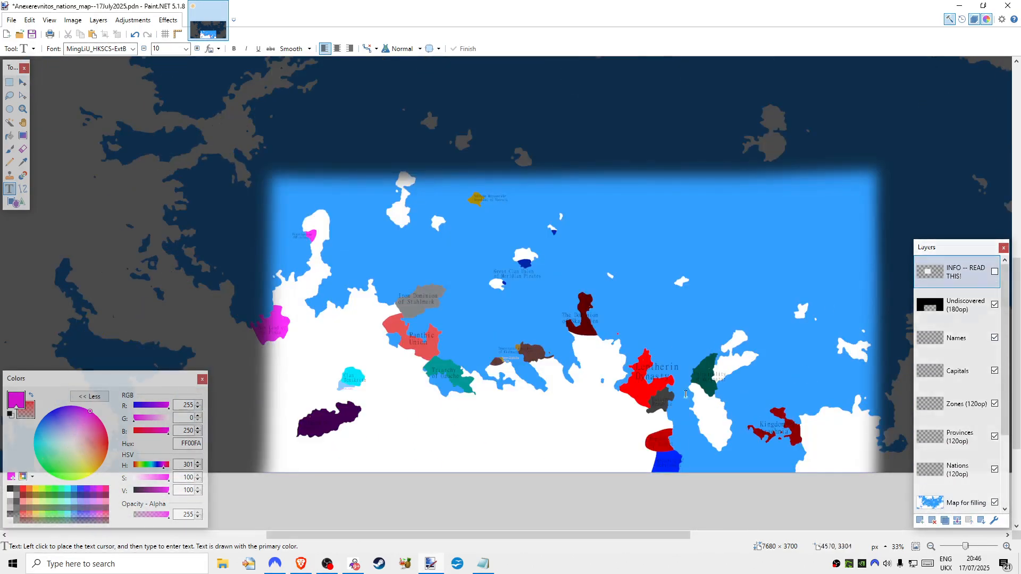
click(951, 311)
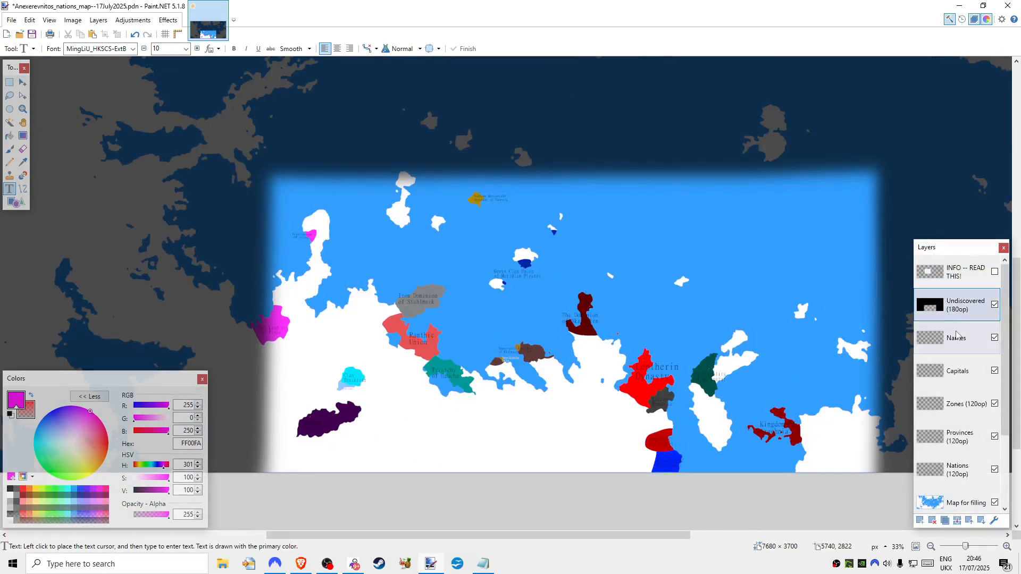
- Compare the whole map with the Undiscovered (180op) layer hidden and shown several times, leaving the layer visible
click(931, 546)
click(931, 546)
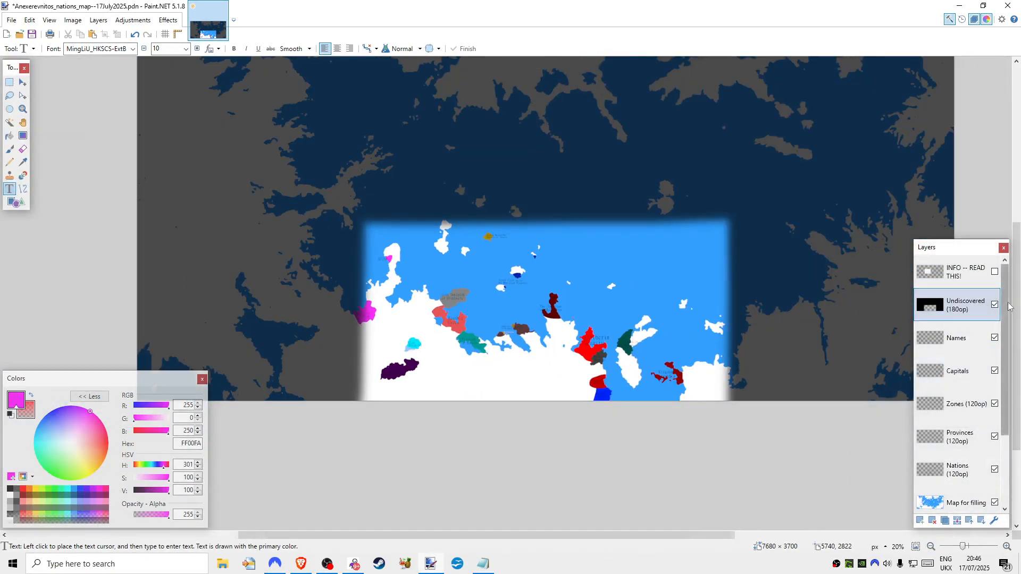
click(994, 304)
click(994, 307)
click(994, 307)
click(994, 307)
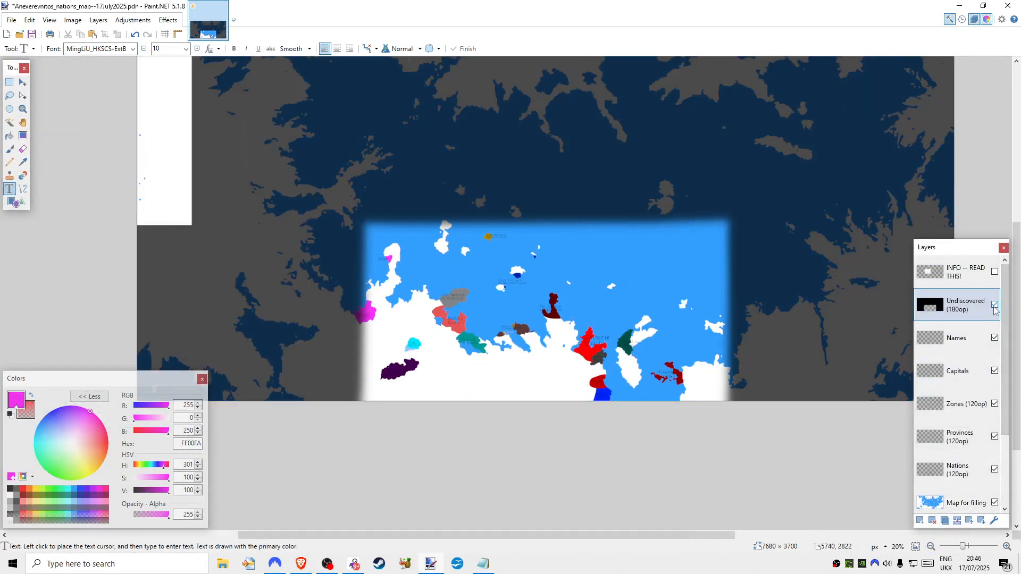
click(994, 307)
click(994, 307)
click(994, 307)
click(994, 307)
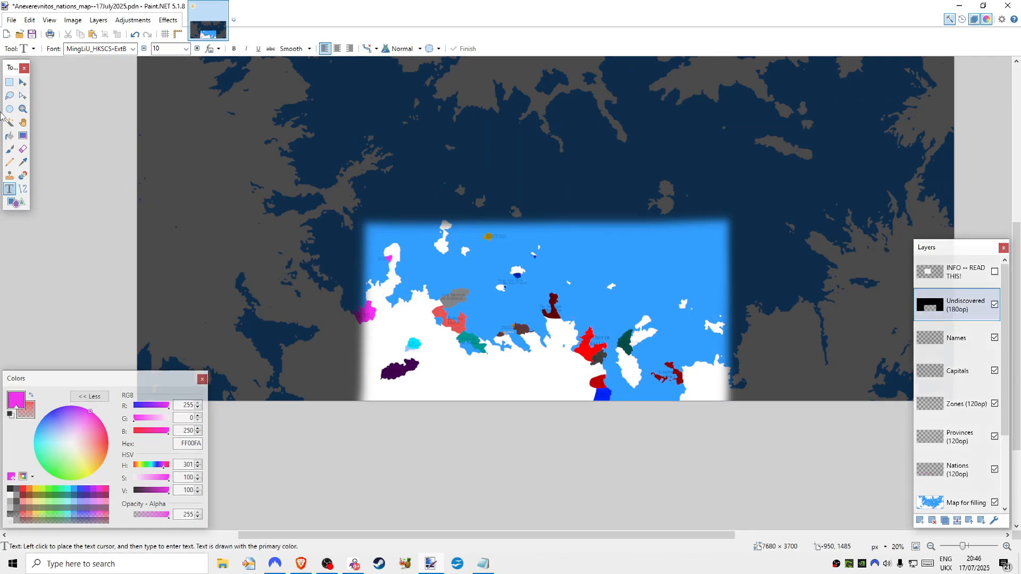
- Select a rectangle about 2256 × 1655 px in the map's southwest corner and raise the Undiscovered (180op) layer to full opacity
click(9, 82)
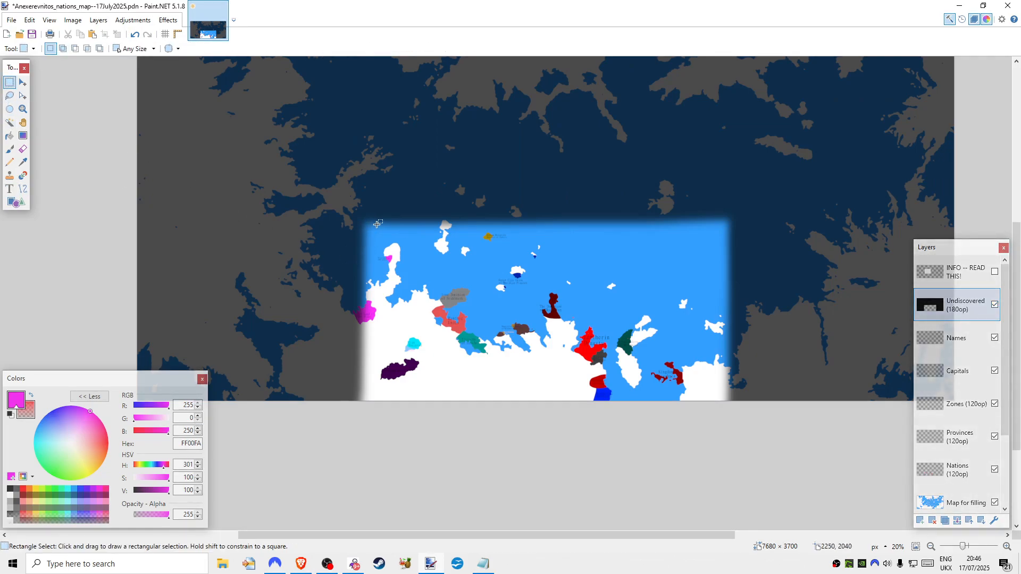
drag(377, 223, 133, 407)
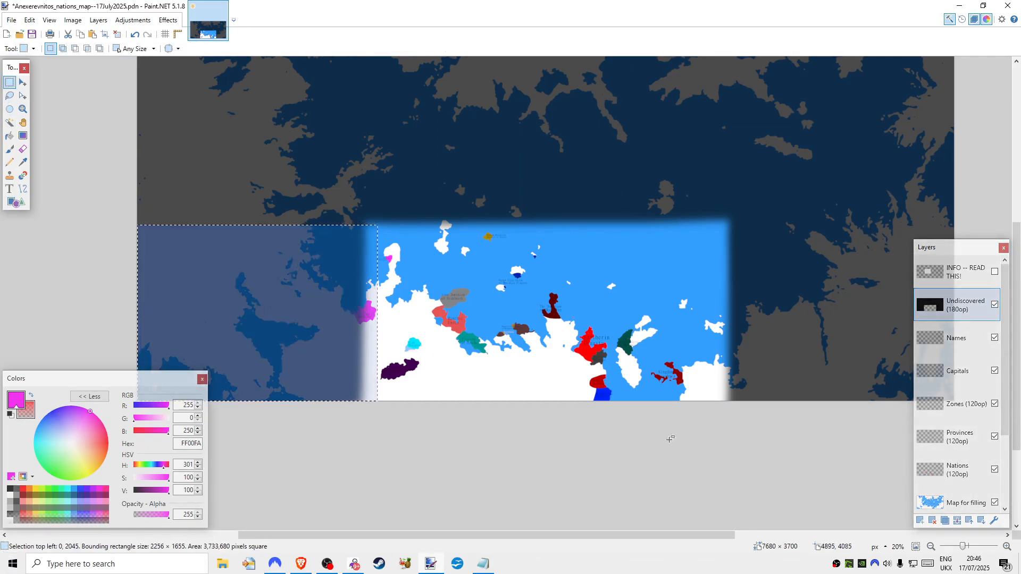
double_click(969, 310)
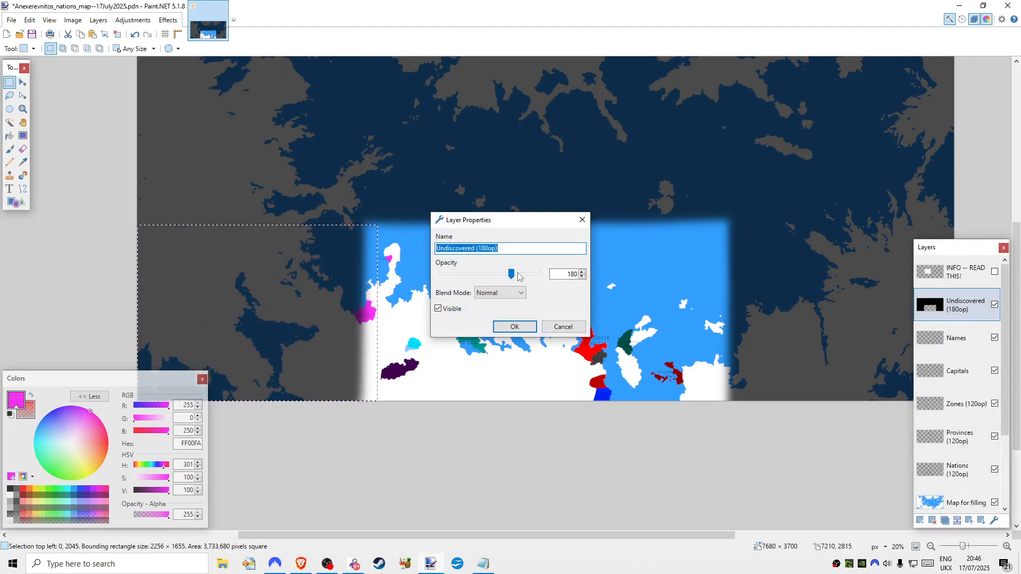
drag(513, 275, 562, 298)
click(525, 326)
- Replace the selection with a rectangle about 2291 × 1695 px in the map's southwest corner and erase the black cover inside it
click(431, 304)
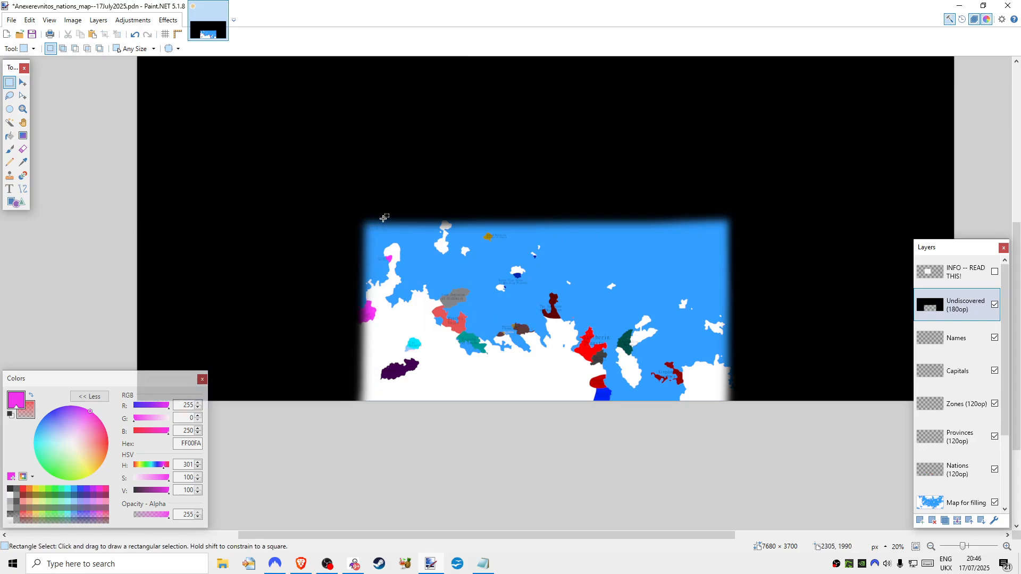
drag(381, 222, 24, 468)
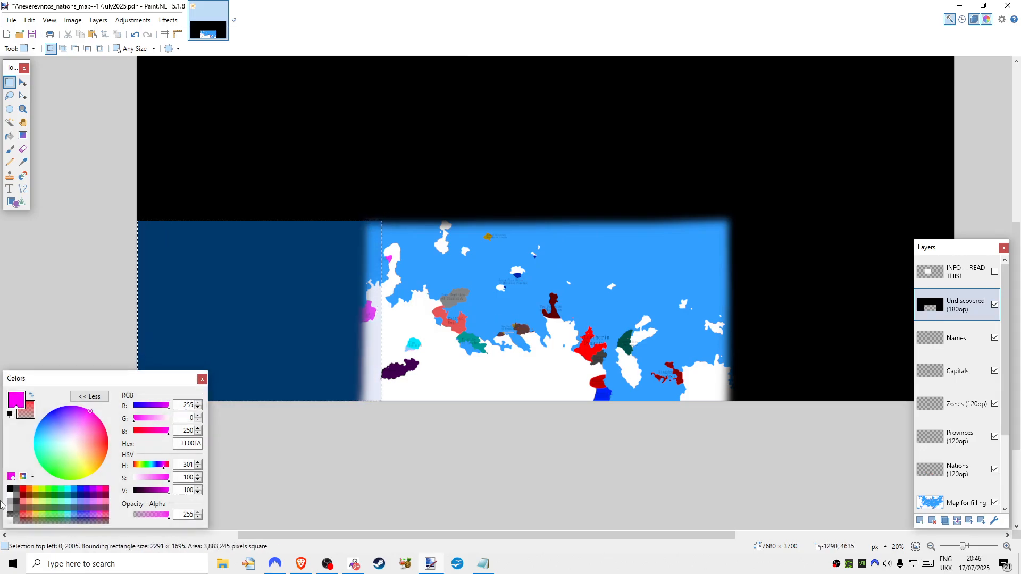
key(Delete)
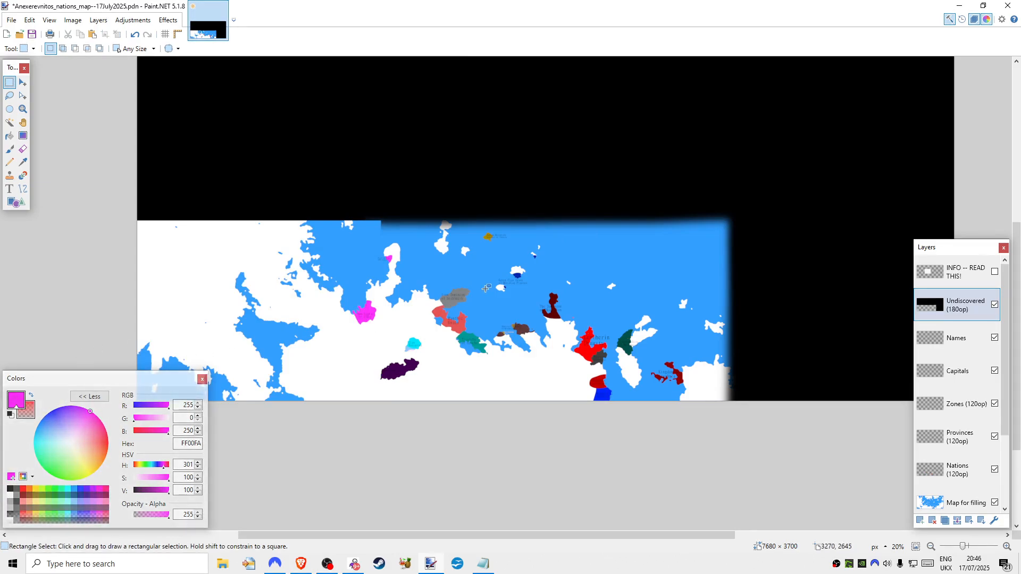
- Set up the Paintbrush with black as the primary color and a brush size of 300
click(10, 149)
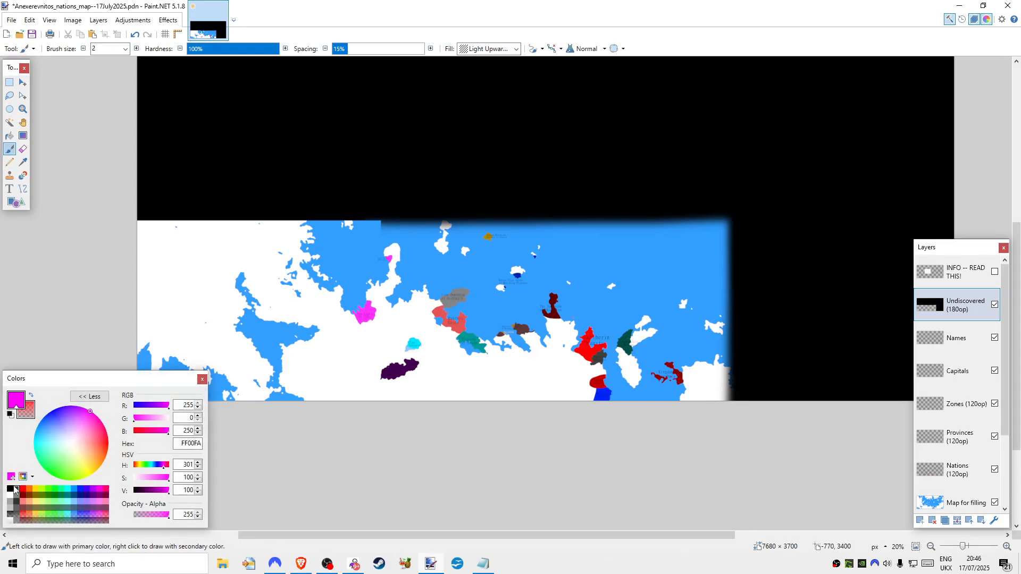
click(9, 489)
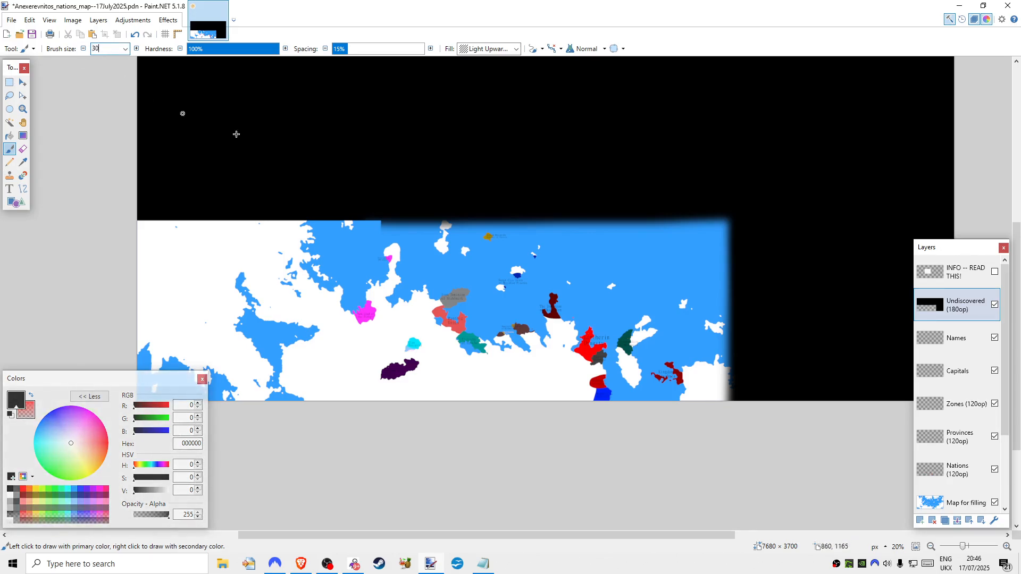
text(0)
- Try black brush strokes along the uncovered area's northern edge and around New Land of the Pinks, and undo them
drag(229, 211, 109, 208)
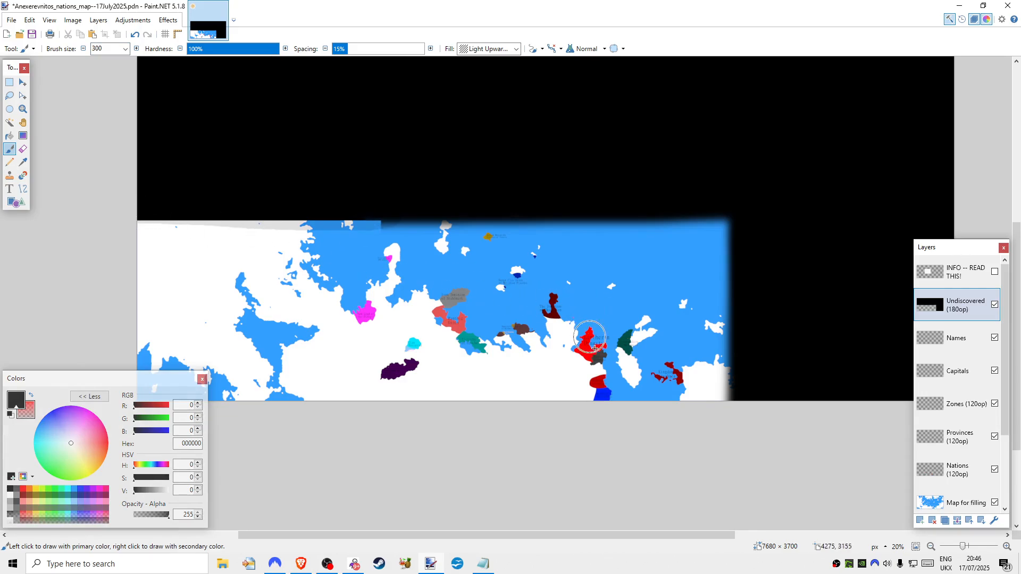
click(1004, 547)
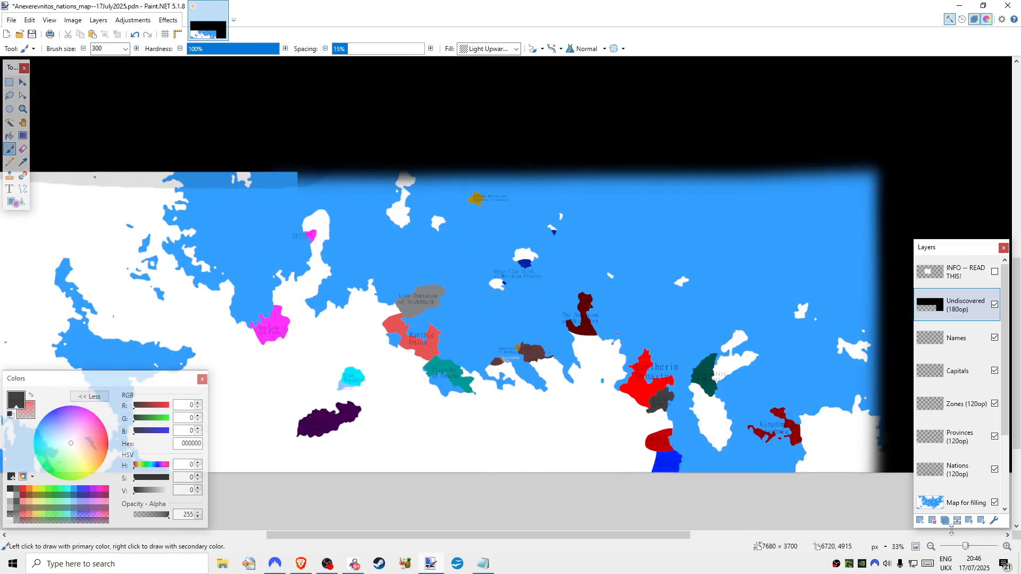
drag(569, 536, 470, 537)
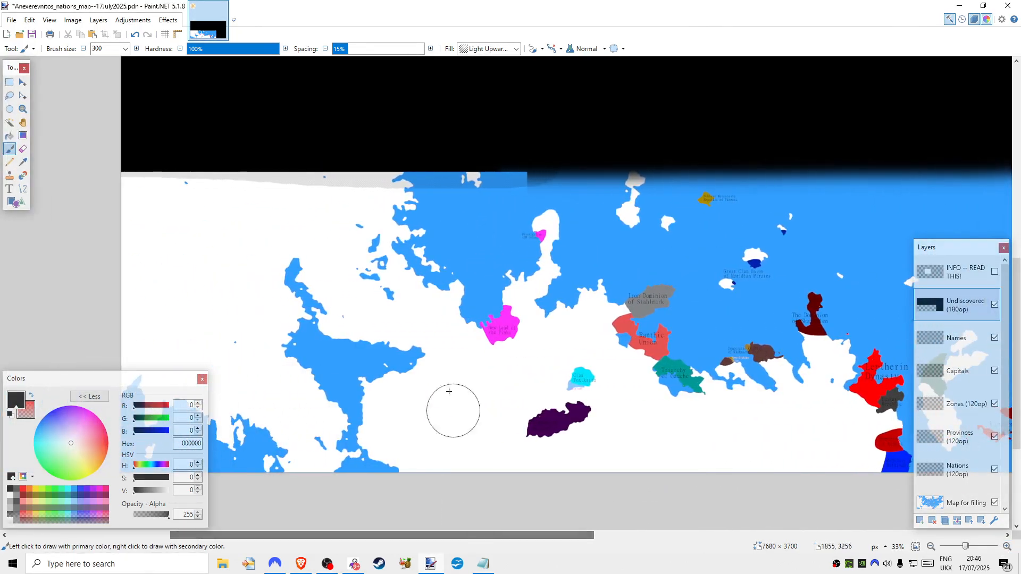
drag(451, 244, 367, 340)
drag(431, 362, 300, 336)
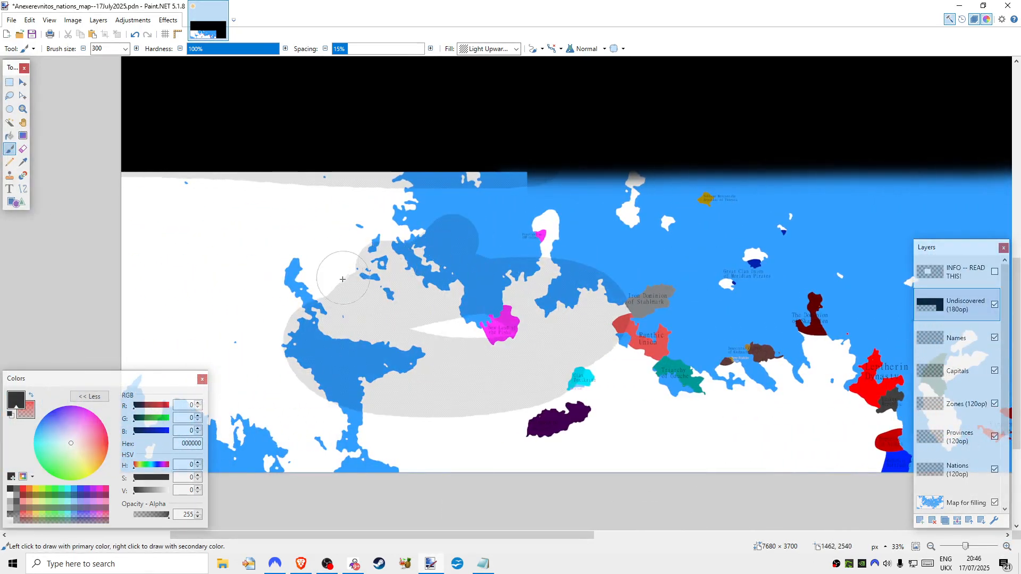
key(ctrl+z)
key(z)
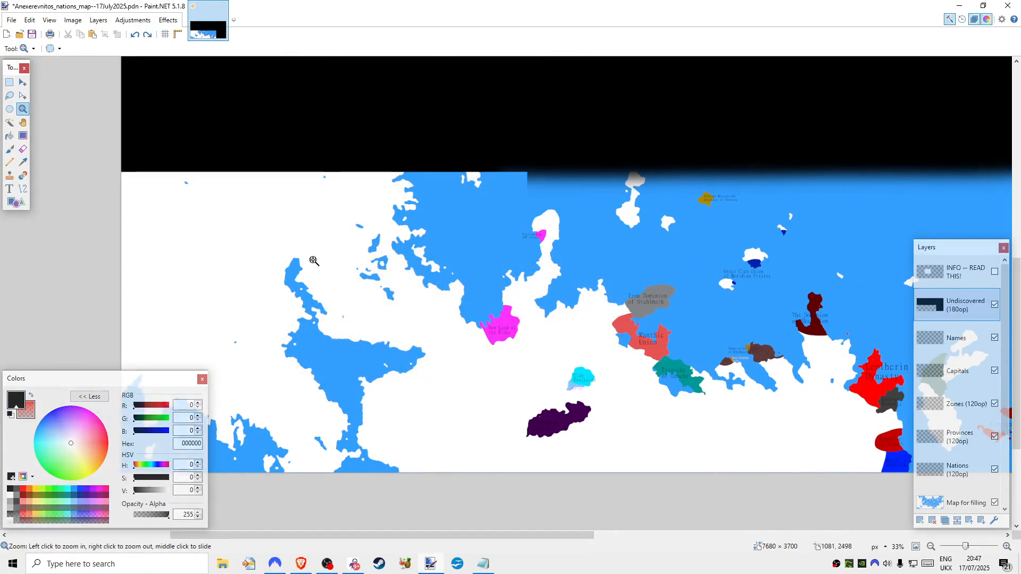
drag(319, 262, 626, 288)
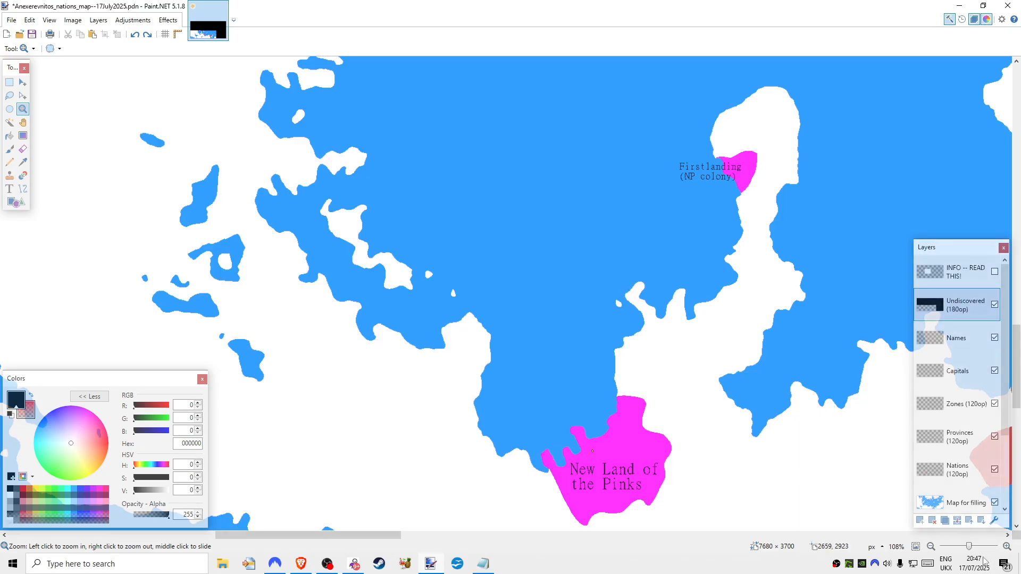
- Add a new layer directly above the Undiscovered (180op) layer
click(931, 546)
click(931, 547)
click(930, 547)
click(930, 547)
click(930, 547)
click(920, 521)
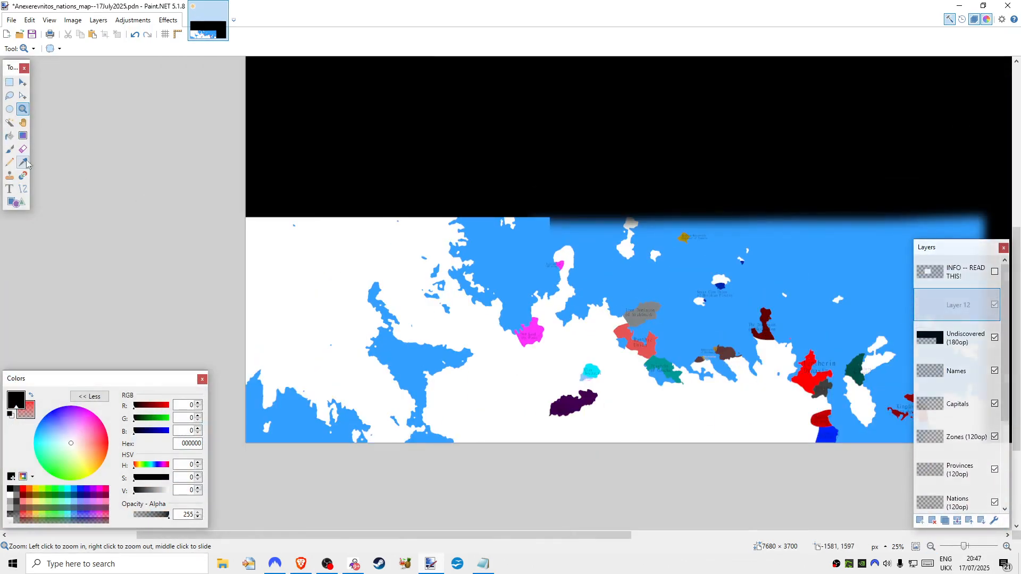
- Try black Paintbrush marks over the western land on the new layer, including one at 57% hardness, and undo them
click(10, 149)
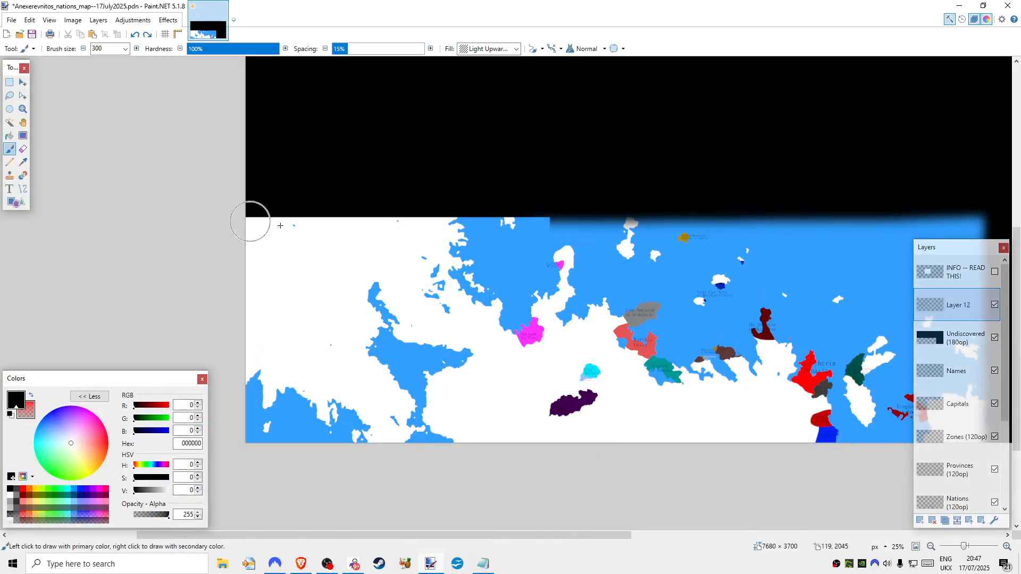
drag(146, 477, 217, 478)
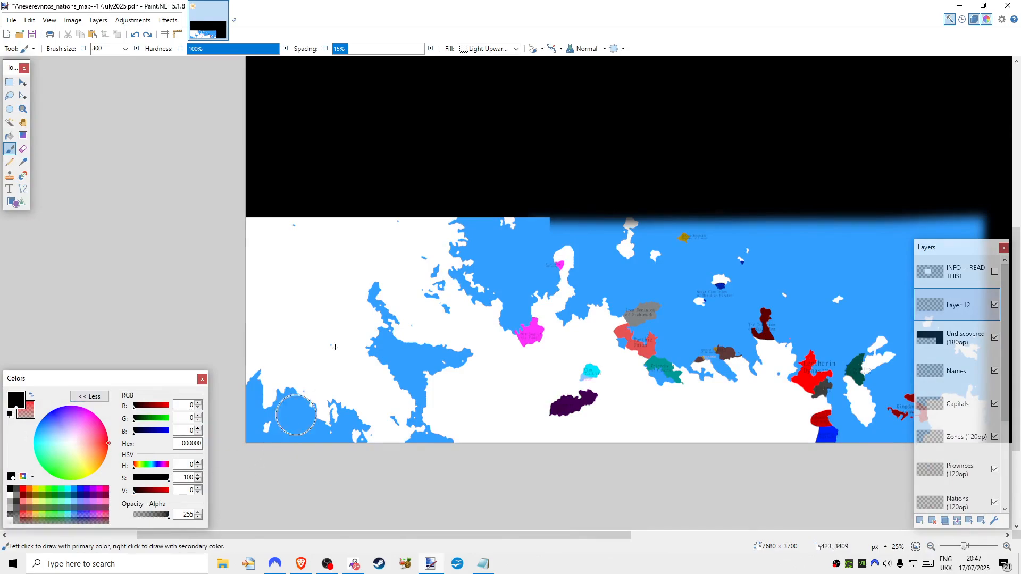
drag(378, 256, 465, 298)
key(ctrl+z)
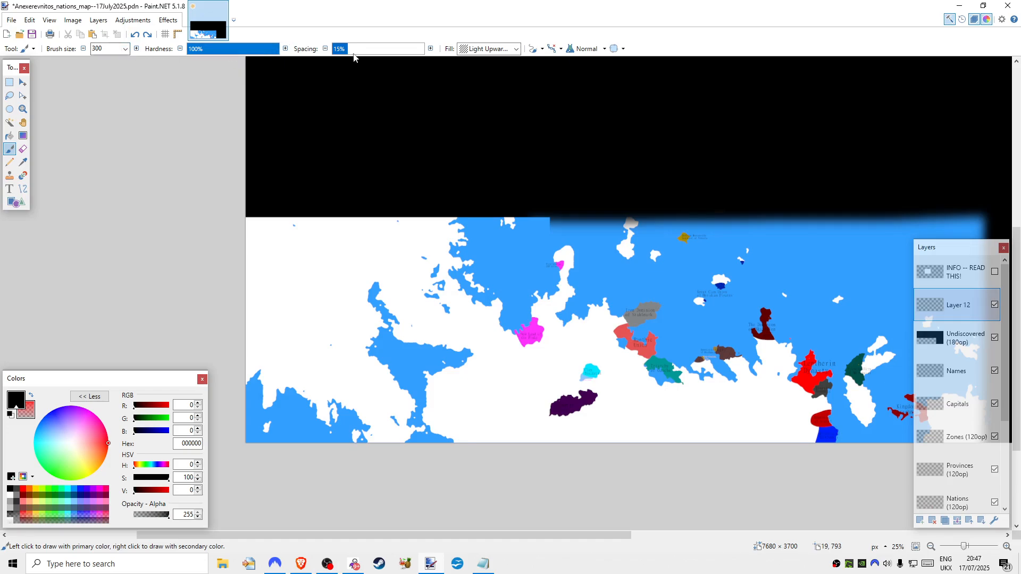
click(240, 51)
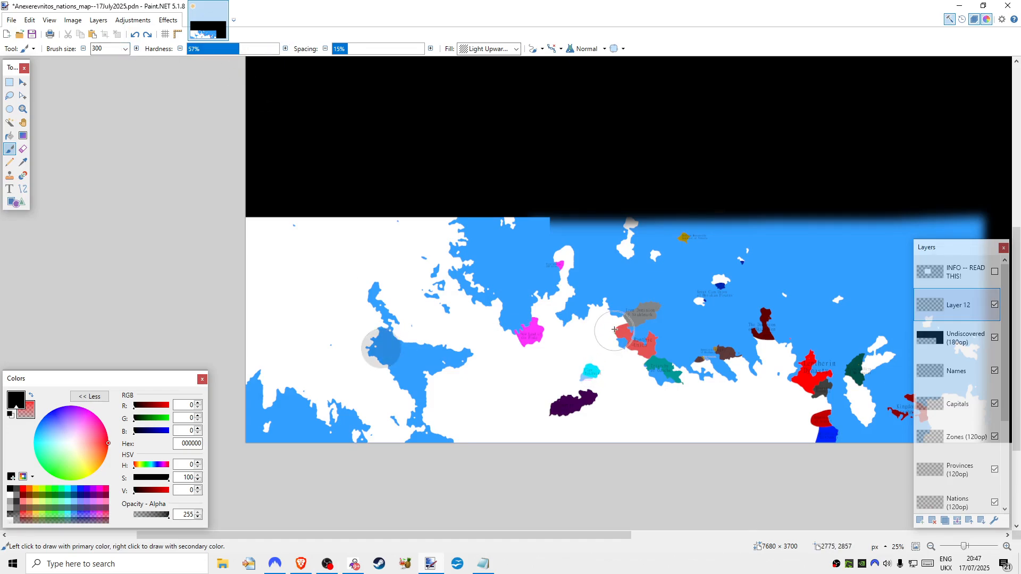
key(ctrl+z)
- Change the Paintbrush fill style to Solid Color
click(494, 48)
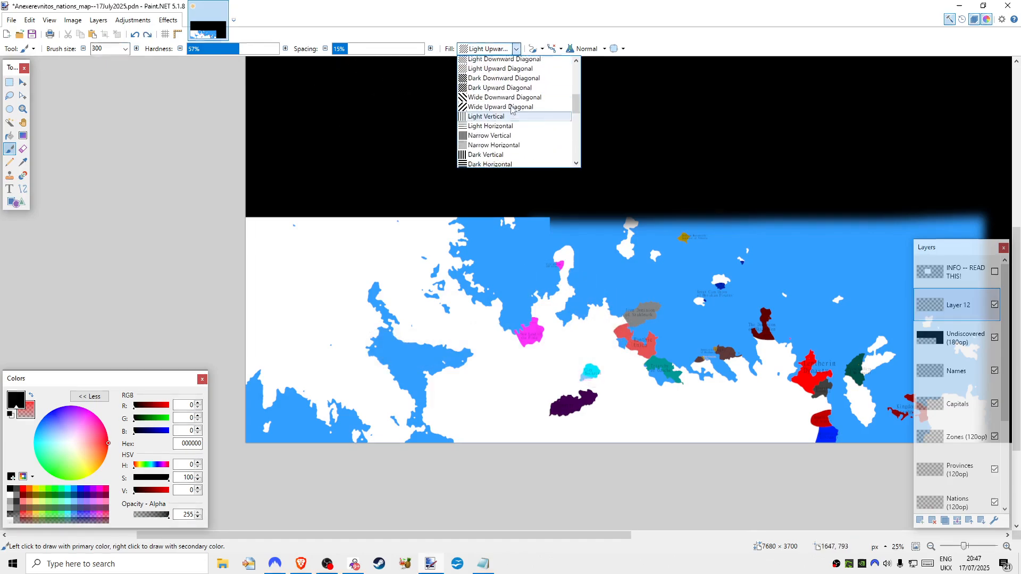
scroll(512, 109, up, 6)
click(473, 60)
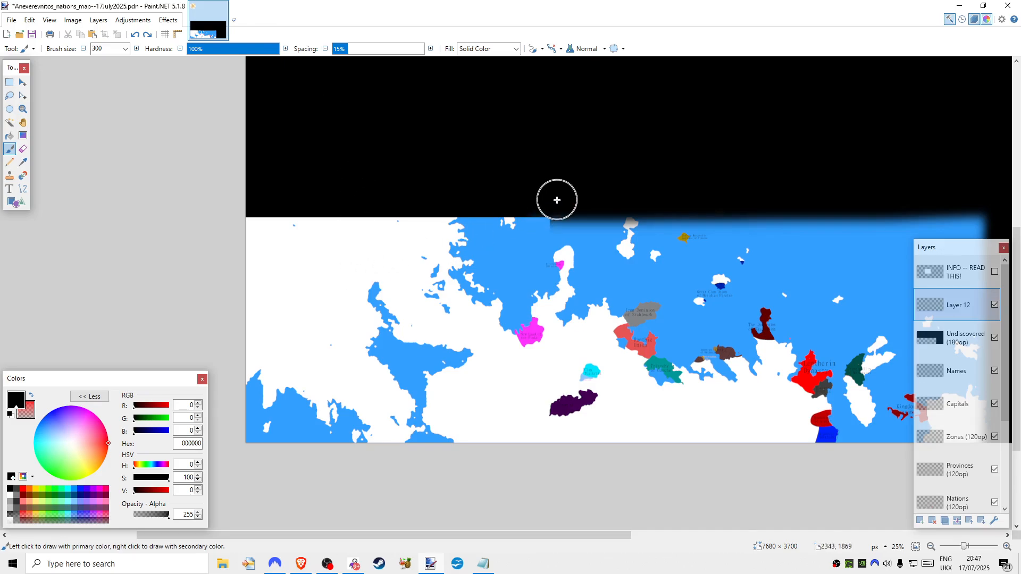
- Try solid black strokes along the uncovered area's northern edge with different brush hardness settings, undoing each one
drag(556, 205, 172, 202)
key(ctrl+z)
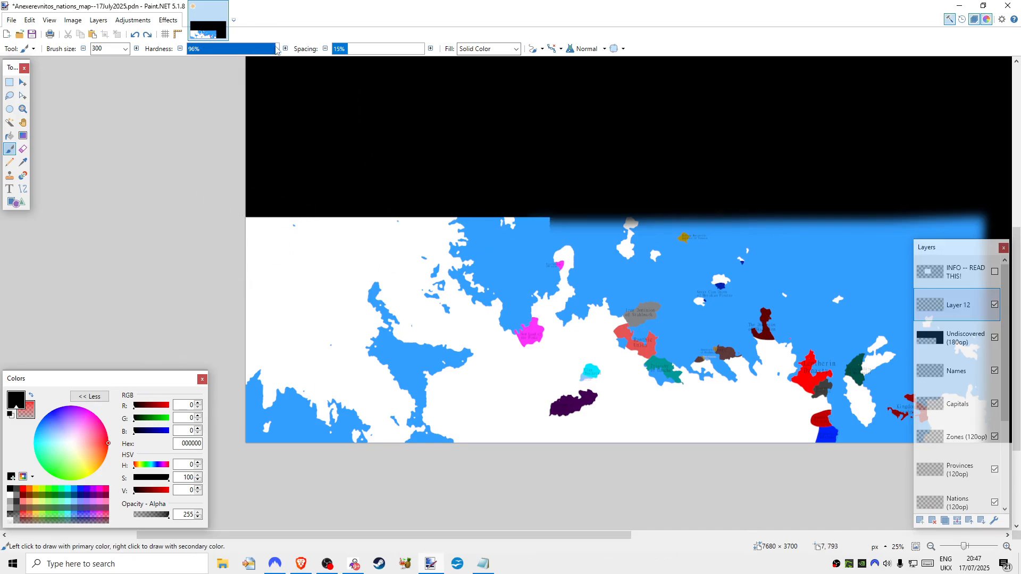
drag(581, 211, 239, 201)
key(ctrl+z)
drag(547, 209, 192, 216)
key(ctrl+z)
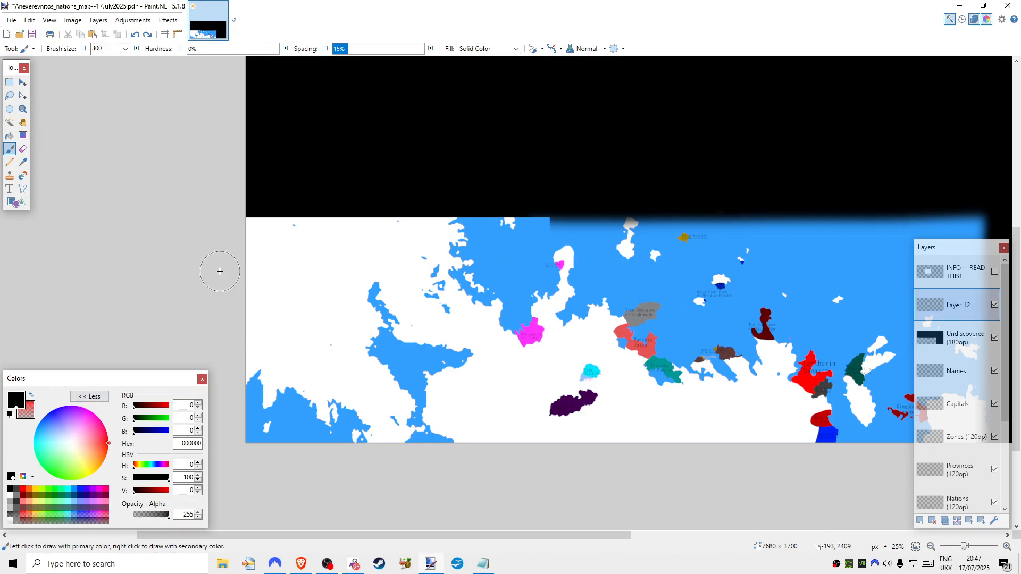
- Try a black stroke at 0% hardness along the northern edge and another across the western land, undoing both
drag(551, 208, 219, 205)
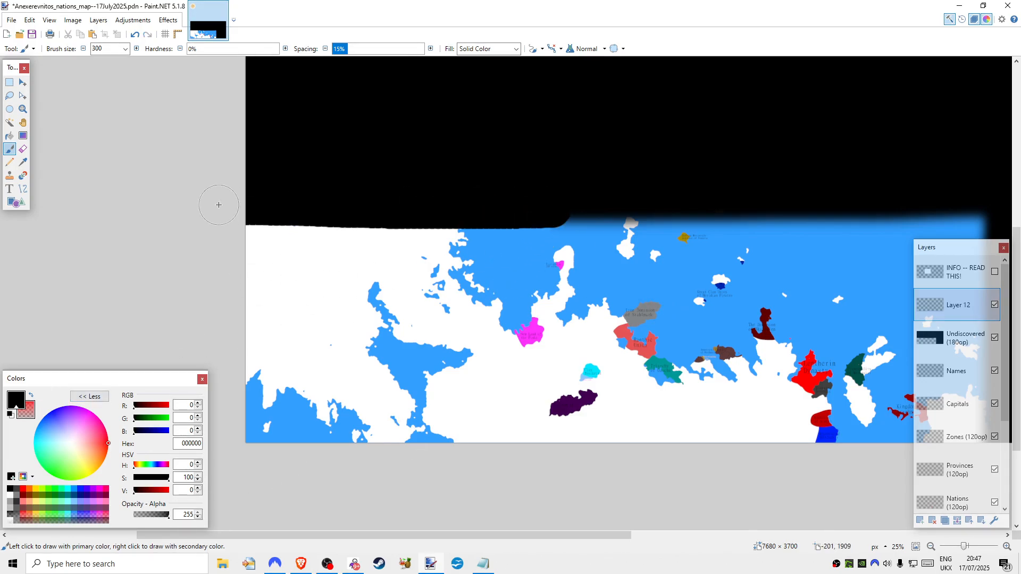
key(ctrl+z)
click(1006, 546)
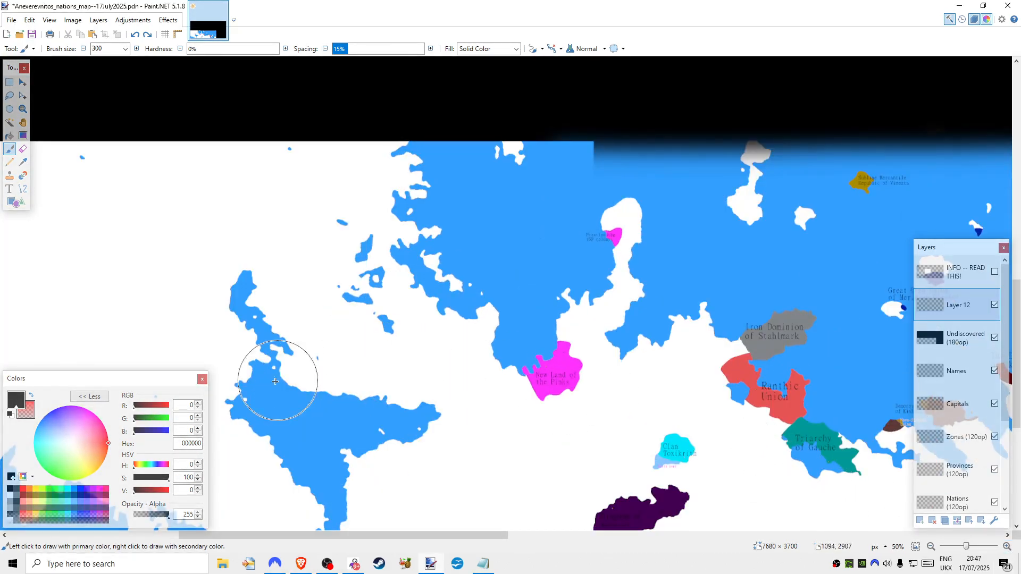
drag(276, 382, 465, 337)
key(ctrl+z)
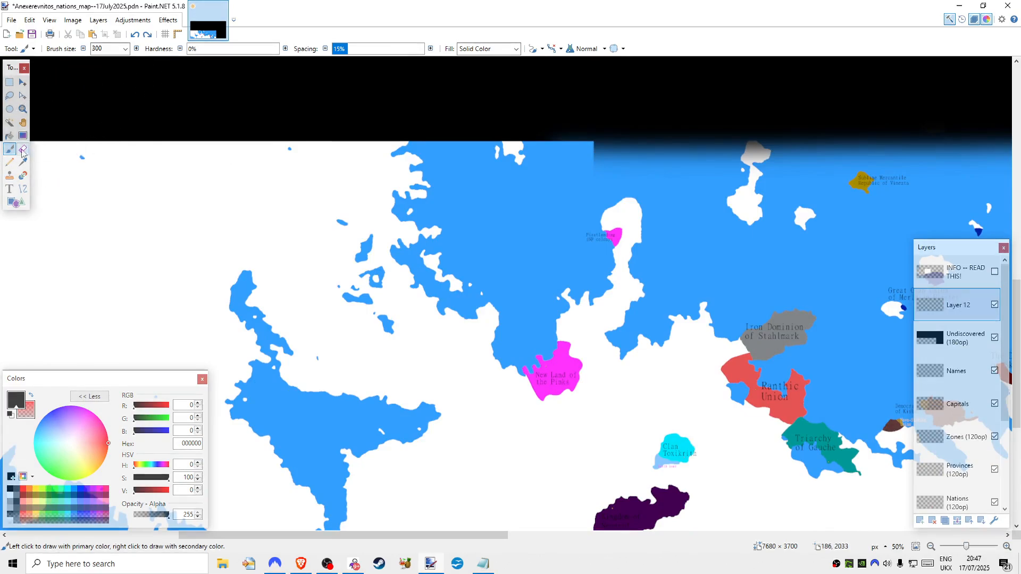
click(9, 134)
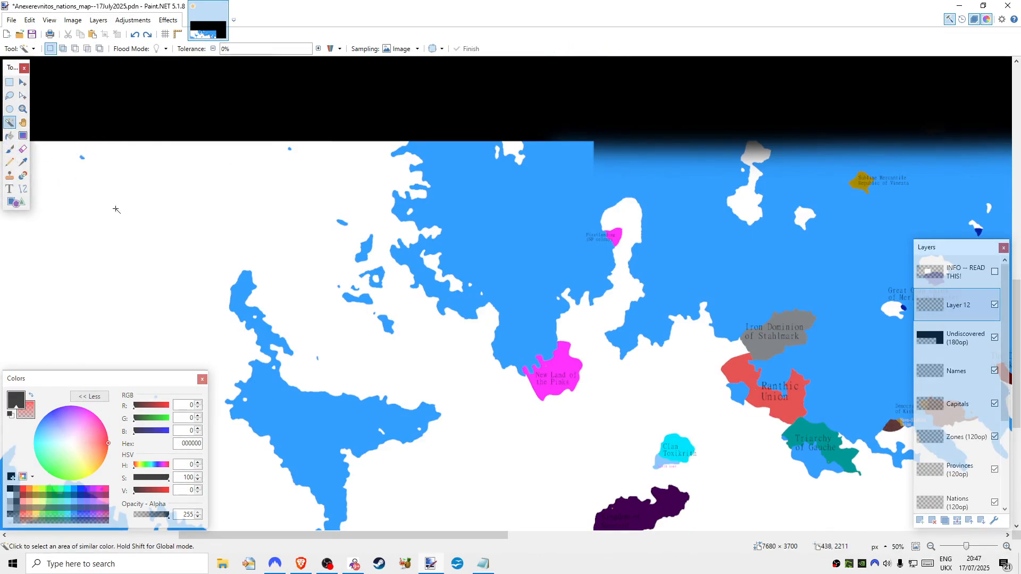
click(10, 162)
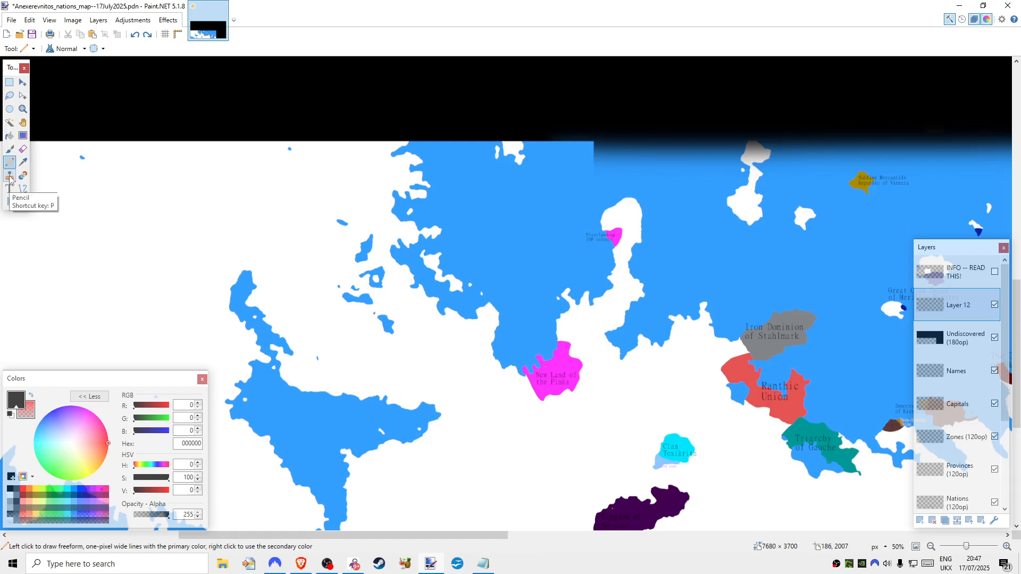
click(23, 149)
click(22, 135)
click(23, 122)
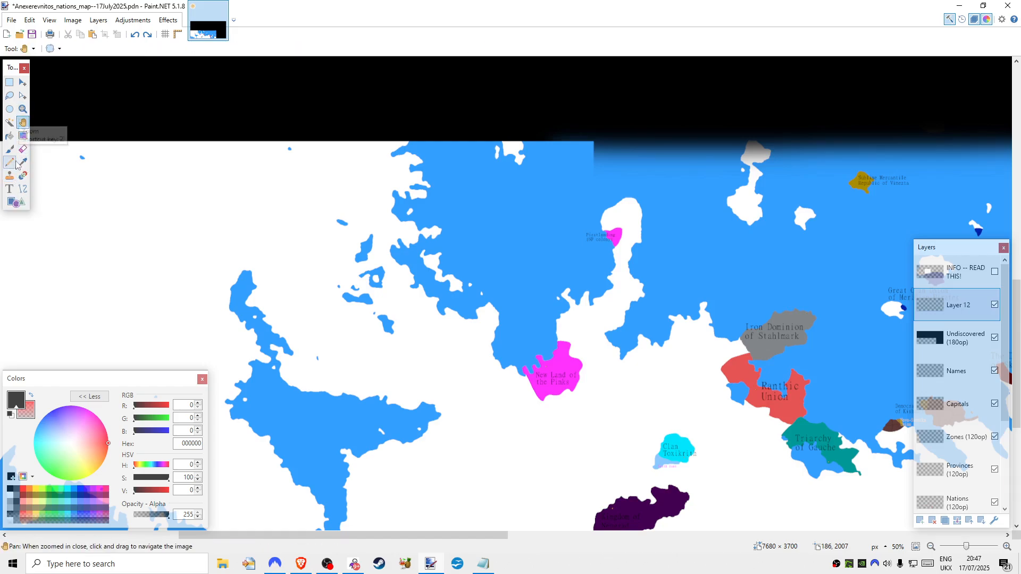
click(9, 190)
click(10, 149)
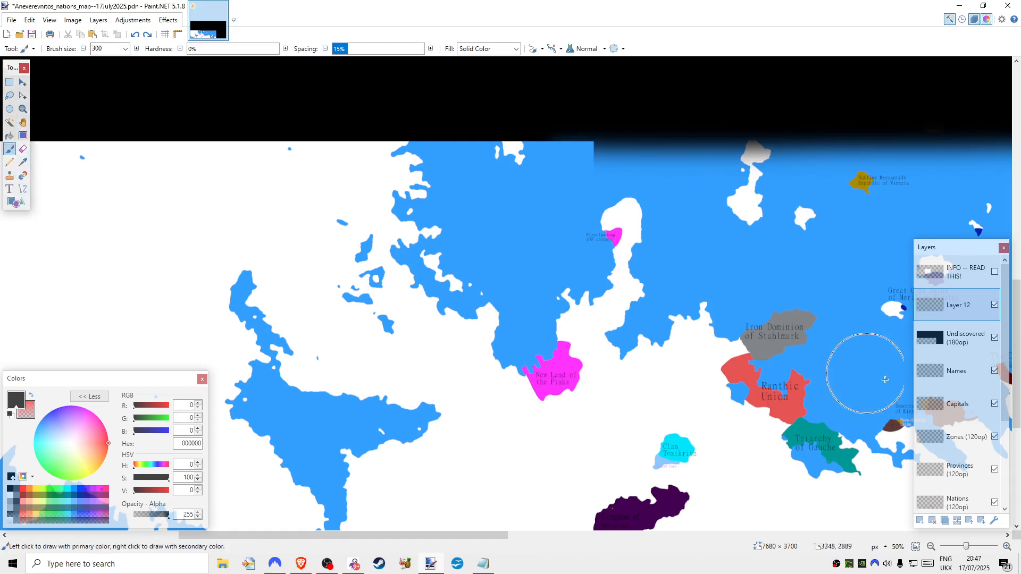
- Try solid black strokes at 0% hardness across the central land and along the uncovered area's northwestern edge, undoing each one
click(932, 547)
click(932, 546)
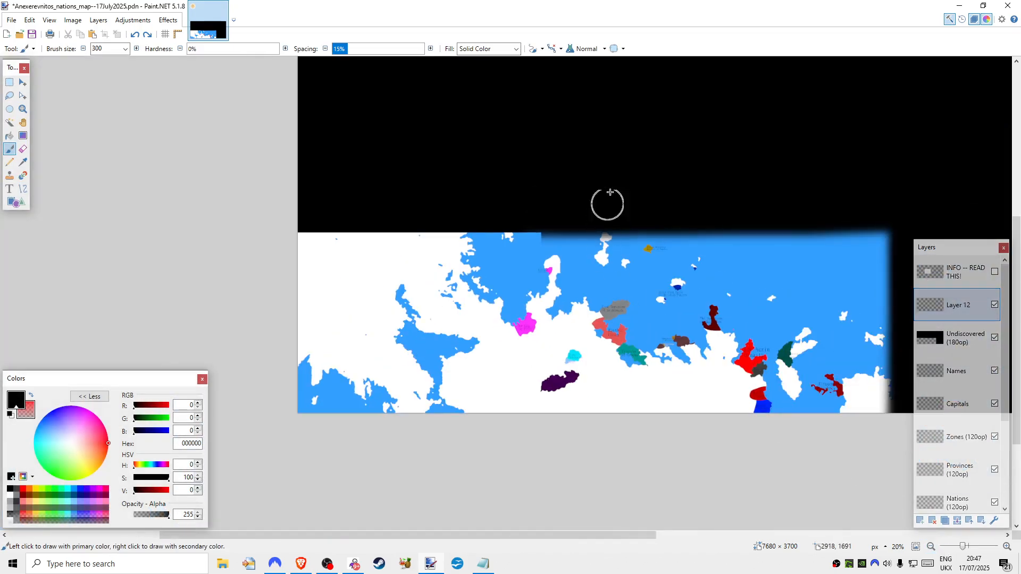
click(556, 50)
click(565, 64)
drag(425, 320, 727, 313)
click(1006, 547)
click(1006, 547)
click(1006, 547)
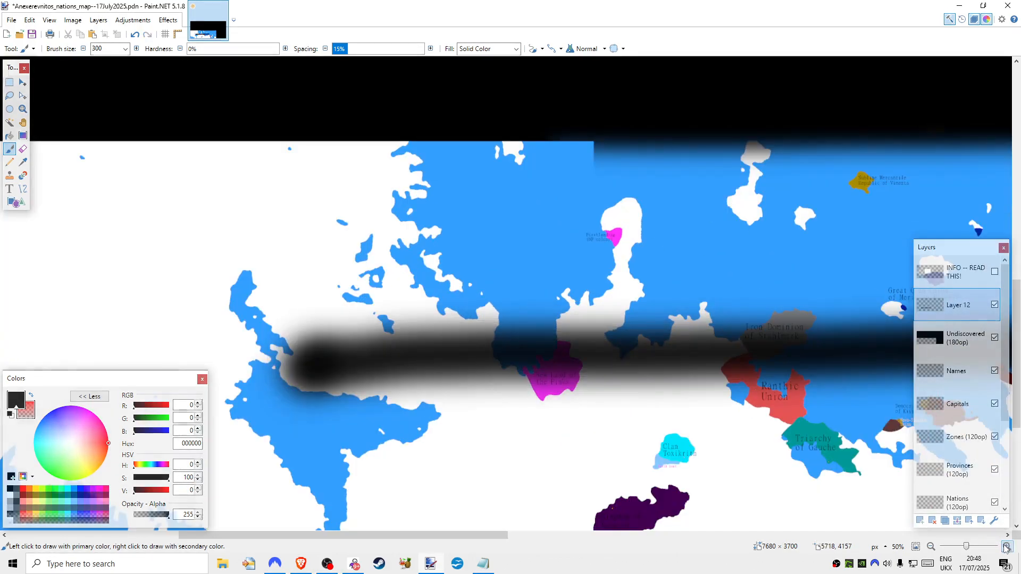
click(930, 547)
key(ctrl+z)
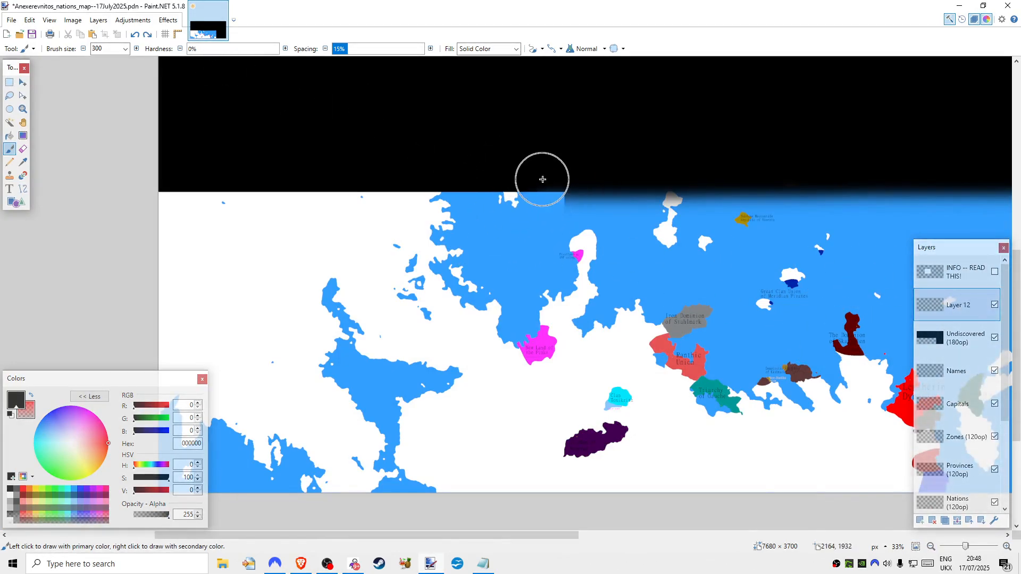
drag(511, 179, 90, 160)
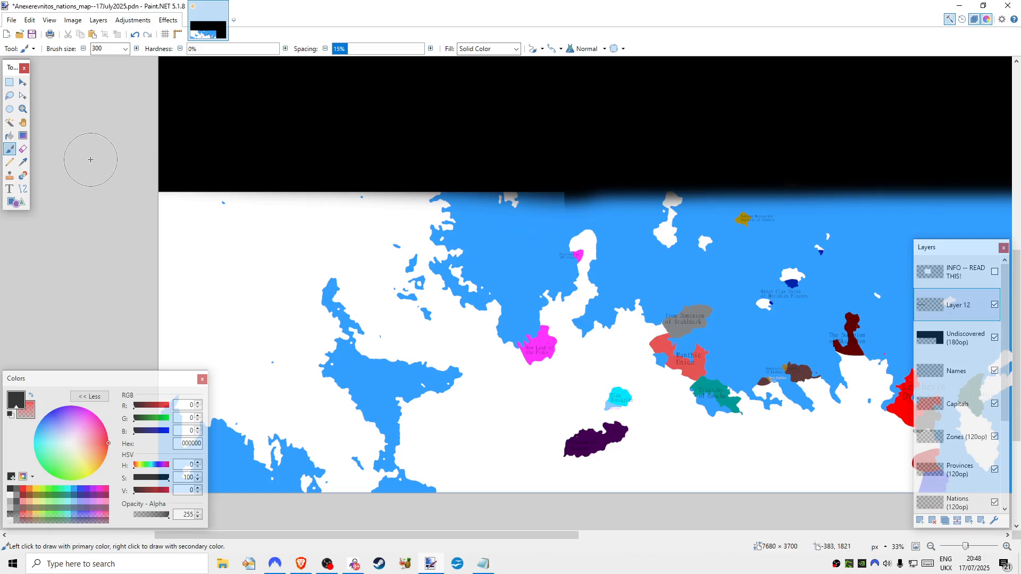
key(ctrl+z)
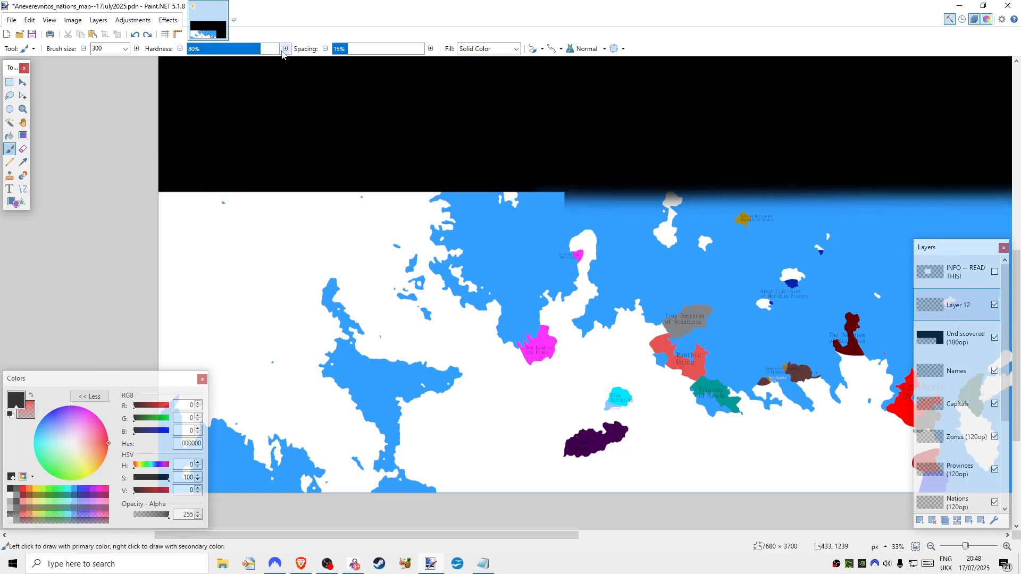
- Set the brush hardness to 75%, try two black strokes along the northwestern edge of the uncovered area, and undo both
click(180, 48)
click(180, 48)
click(179, 49)
click(180, 48)
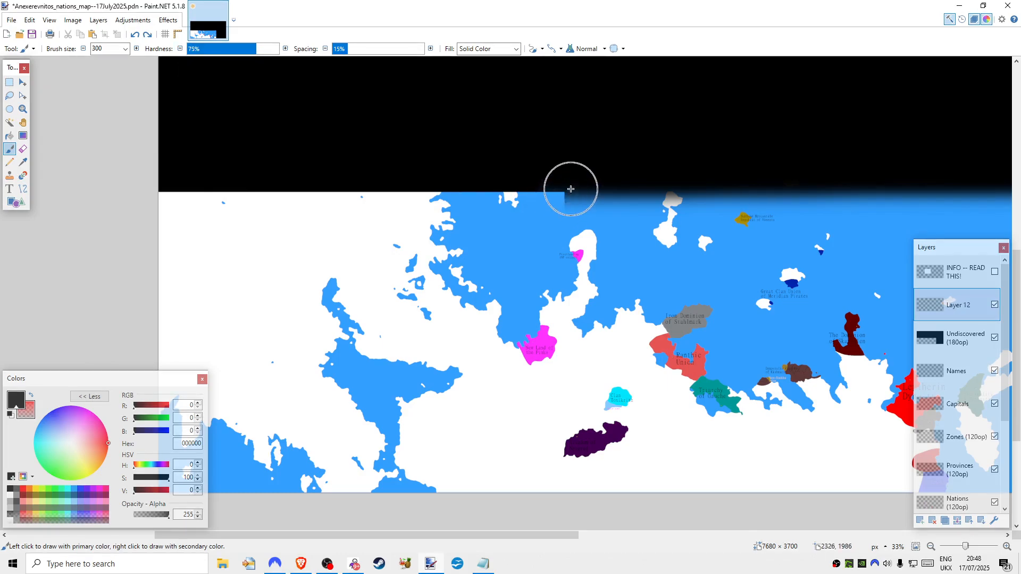
mouse_move(569, 187)
mouse_down()
mouse_move(478, 178)
mouse_move(68, 183)
mouse_up()
key(ctrl+z)
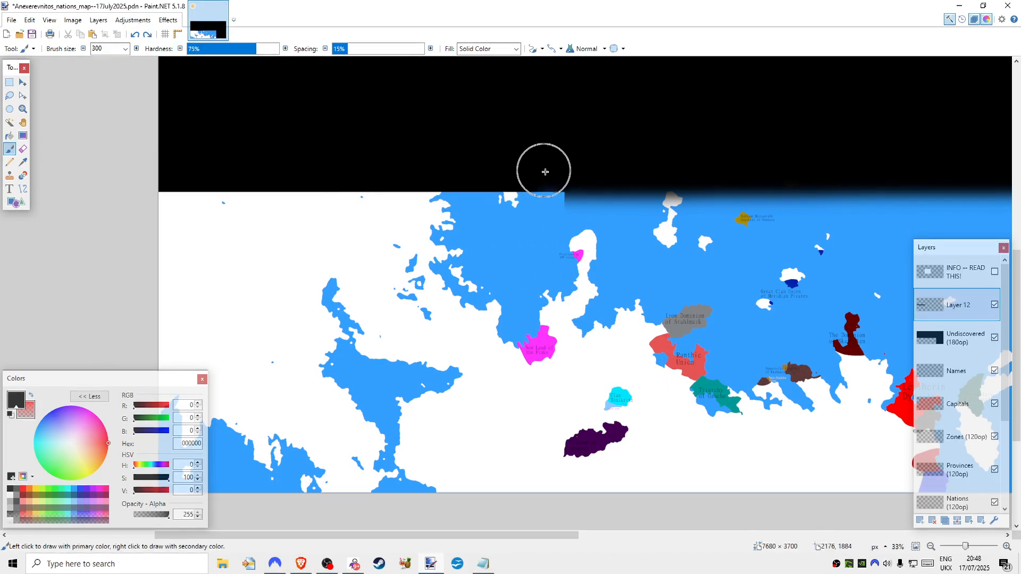
drag(571, 184, 2, 182)
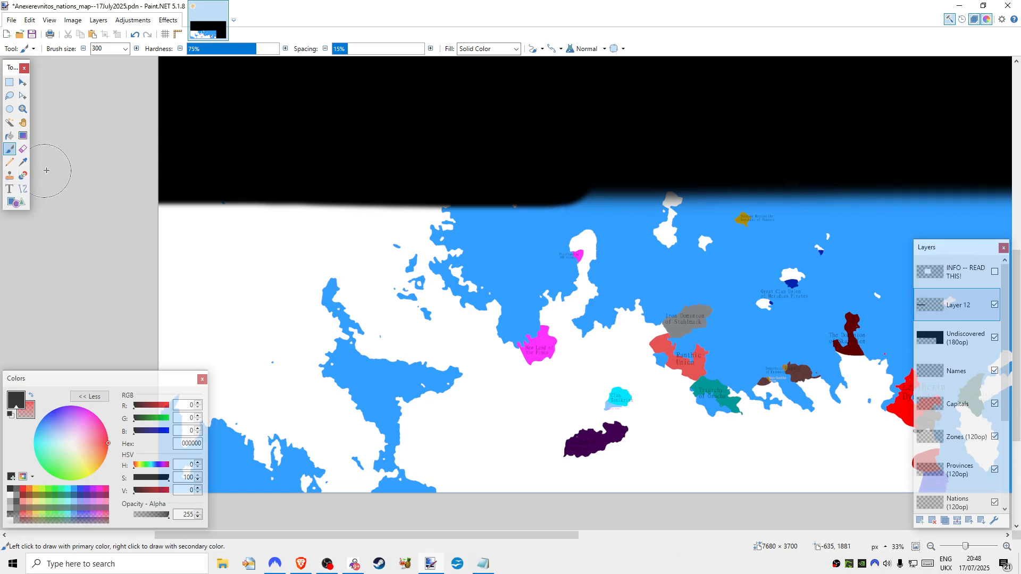
key(ctrl+z)
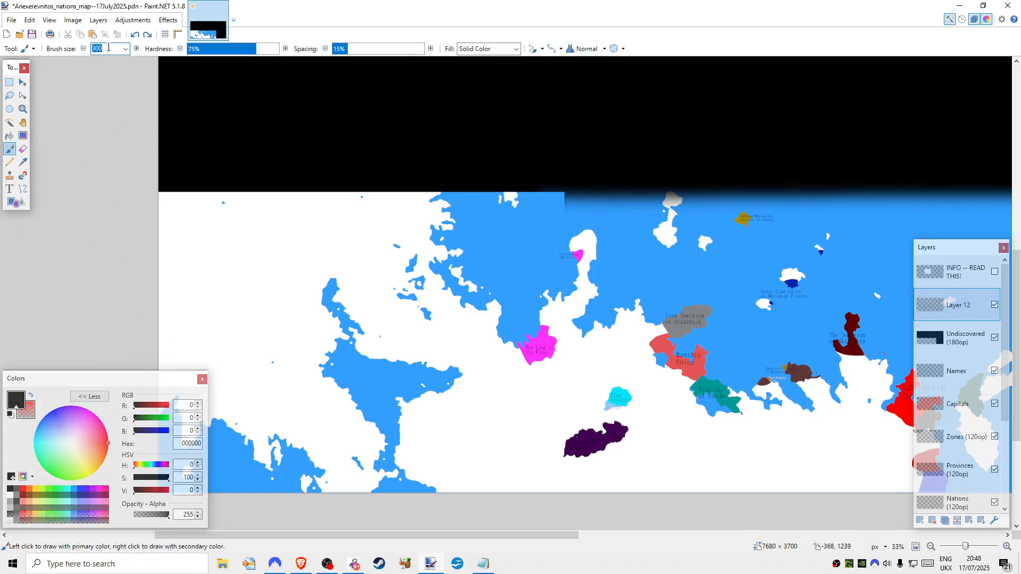
- Set the brush size to 2000, paint two soft-edged black strokes along the northwestern edge, and undo the last one
text(0)
click(931, 546)
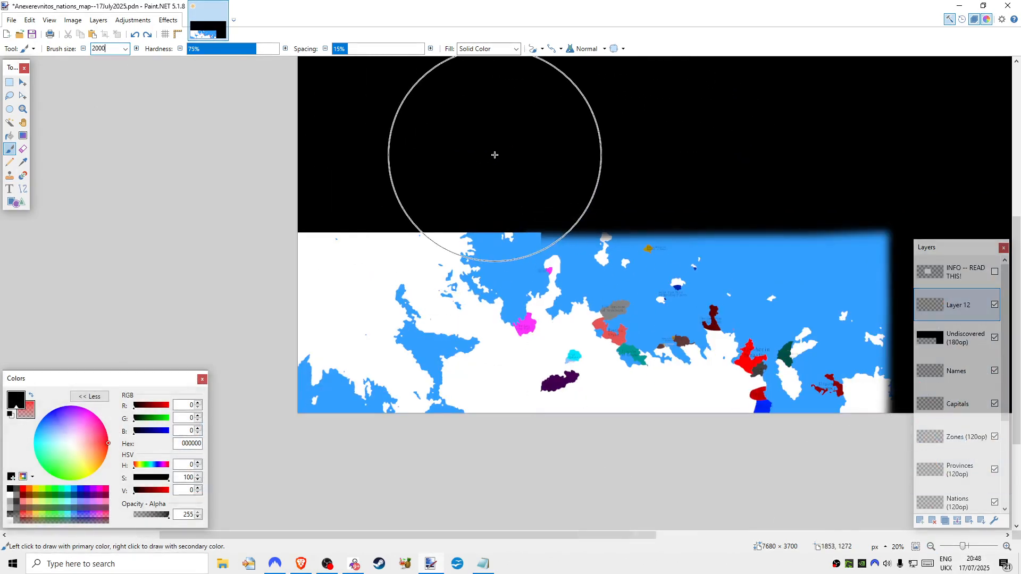
drag(512, 141, 226, 146)
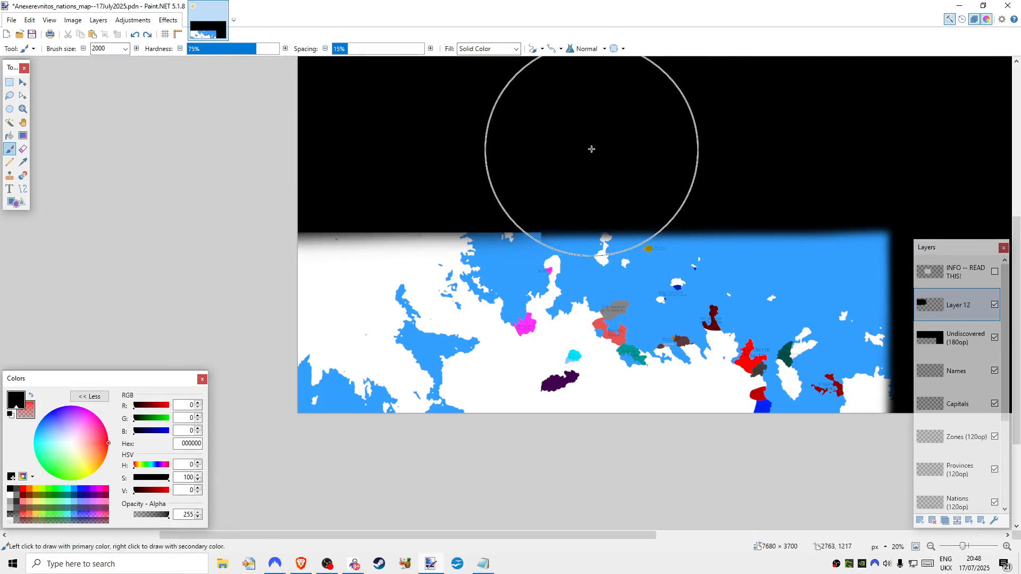
drag(596, 142, 278, 153)
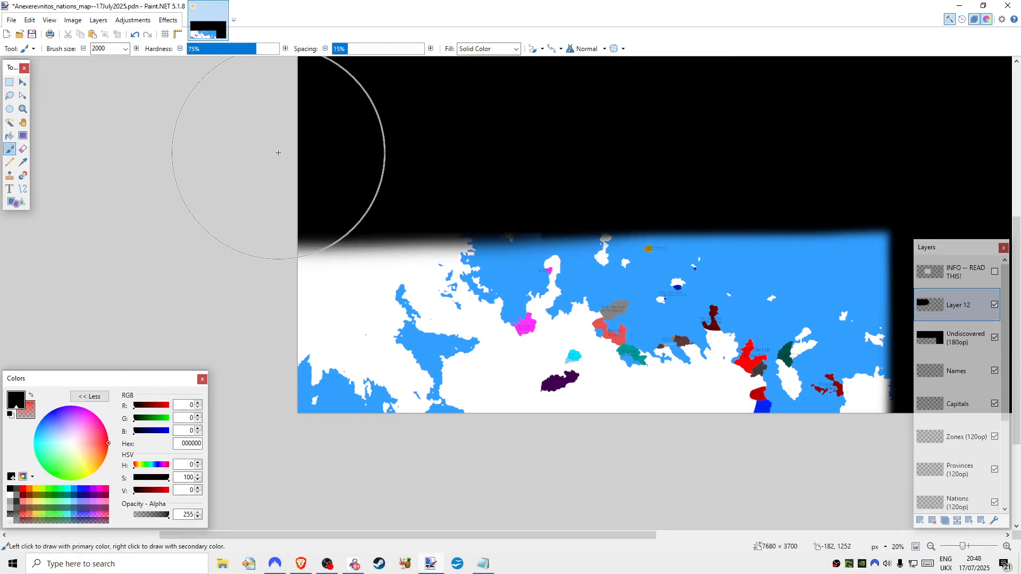
key(ctrl+z)
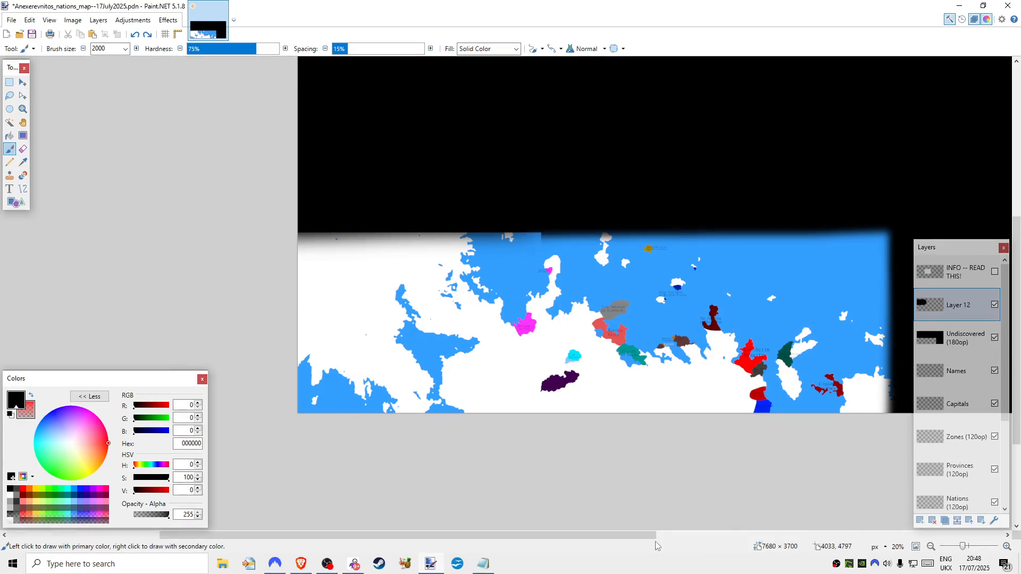
- Delete Layer 12, which holds the trial brush strokes
drag(654, 535, 876, 543)
mouse_move(962, 546)
mouse_down()
mouse_move(934, 548)
mouse_move(965, 546)
mouse_up()
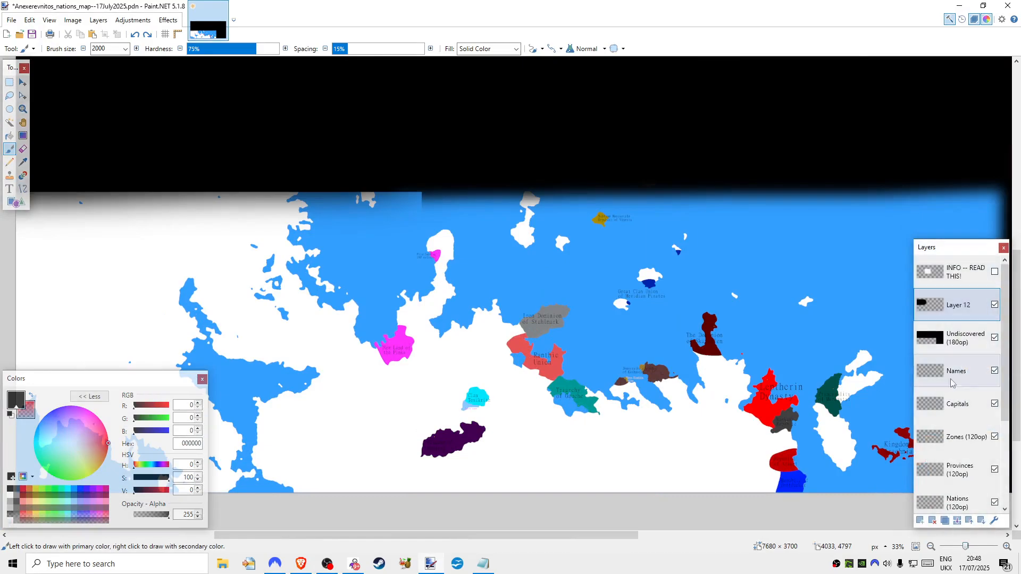
click(932, 520)
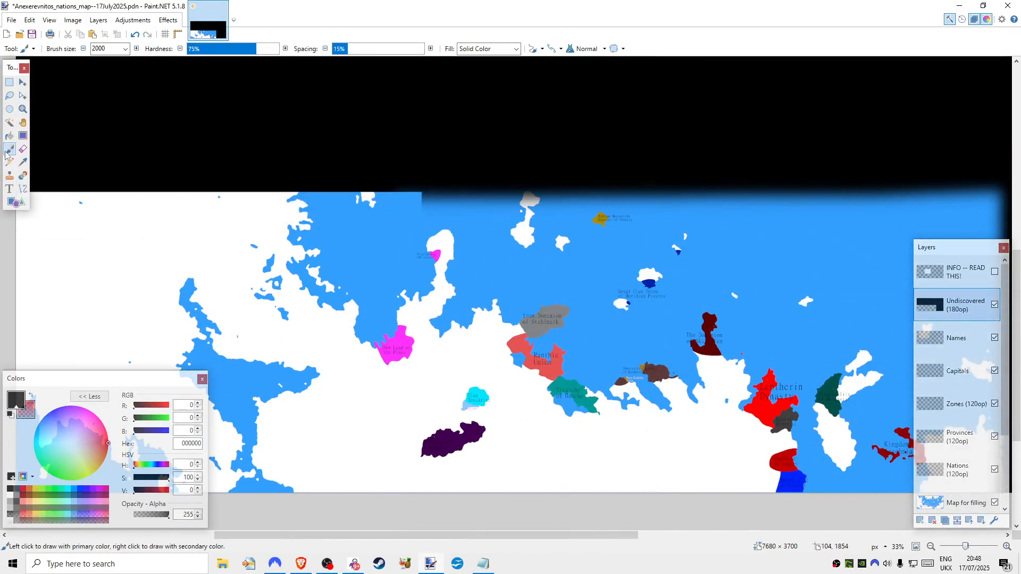
- Look over the layer list, the nations with their labels, and the edges of the uncovered area
key(p)
click(931, 546)
click(931, 547)
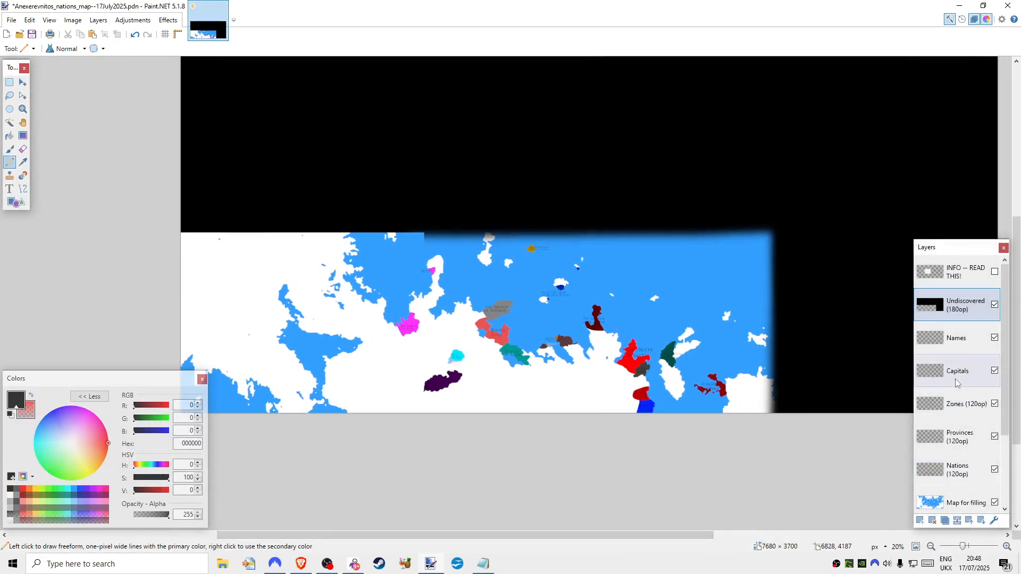
scroll(957, 382, down, 3)
scroll(956, 383, up, 3)
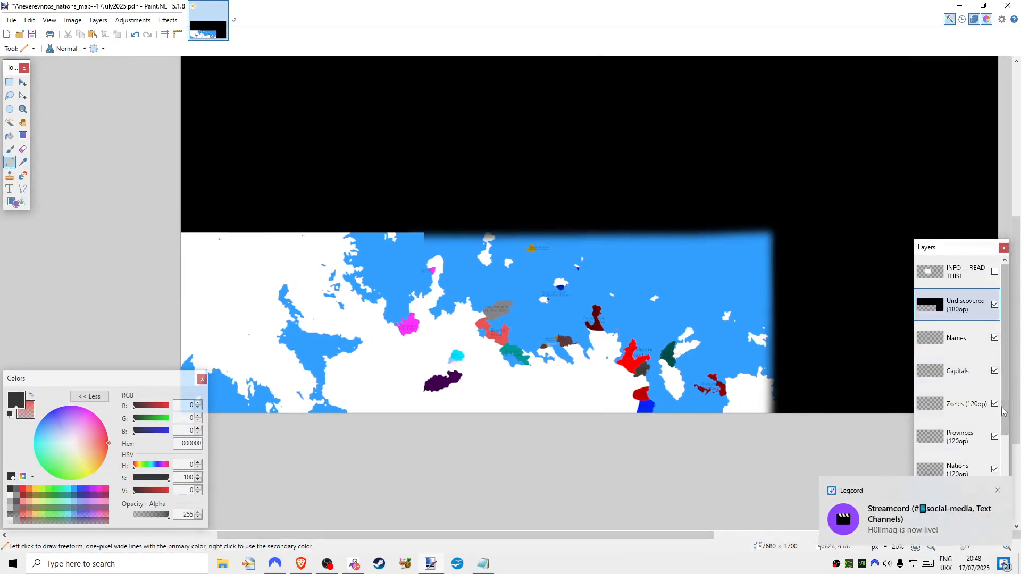
click(997, 490)
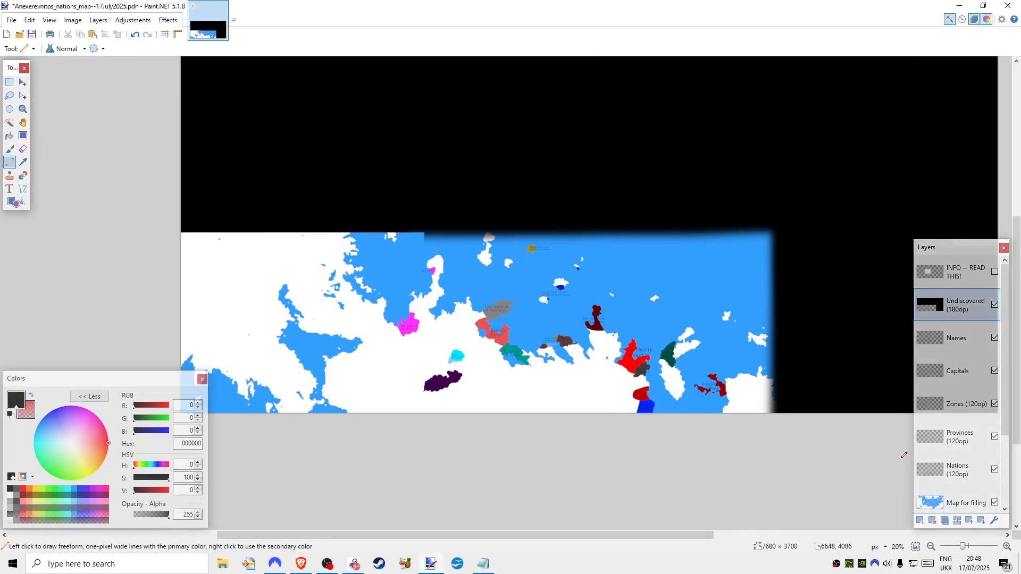
click(1007, 547)
click(1007, 547)
click(1007, 546)
click(1006, 546)
scroll(559, 383, down, 3)
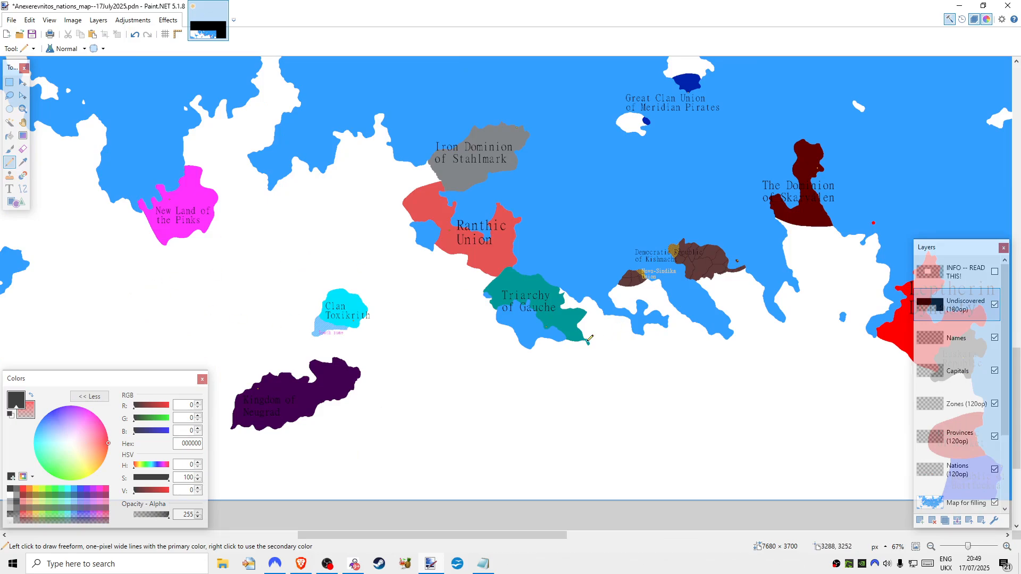
click(931, 547)
click(931, 546)
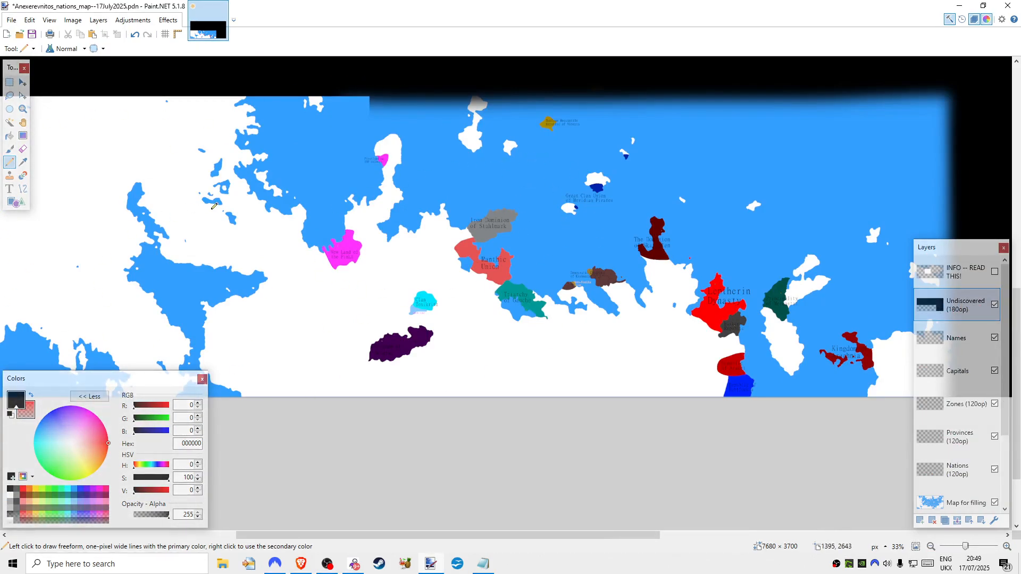
- Select the Paintbrush, view the canvas size settings, and close them without changes
click(11, 149)
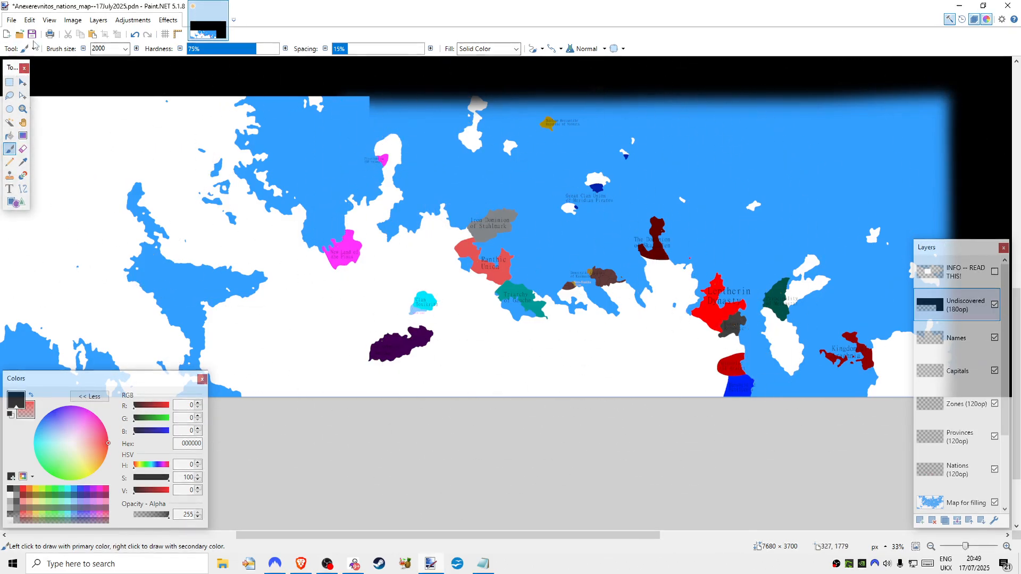
click(49, 23)
click(29, 20)
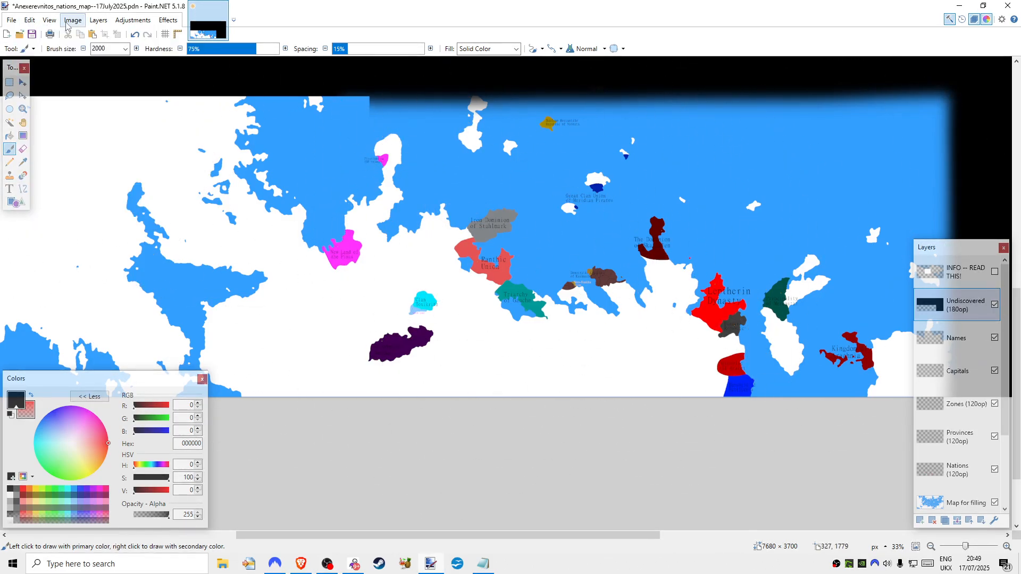
drag(942, 547, 963, 547)
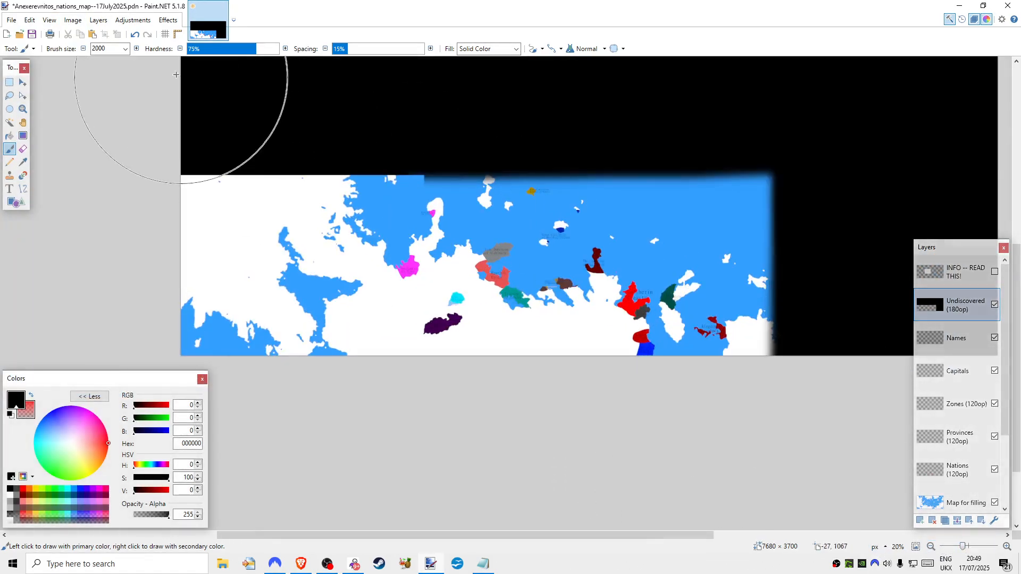
click(72, 20)
click(95, 62)
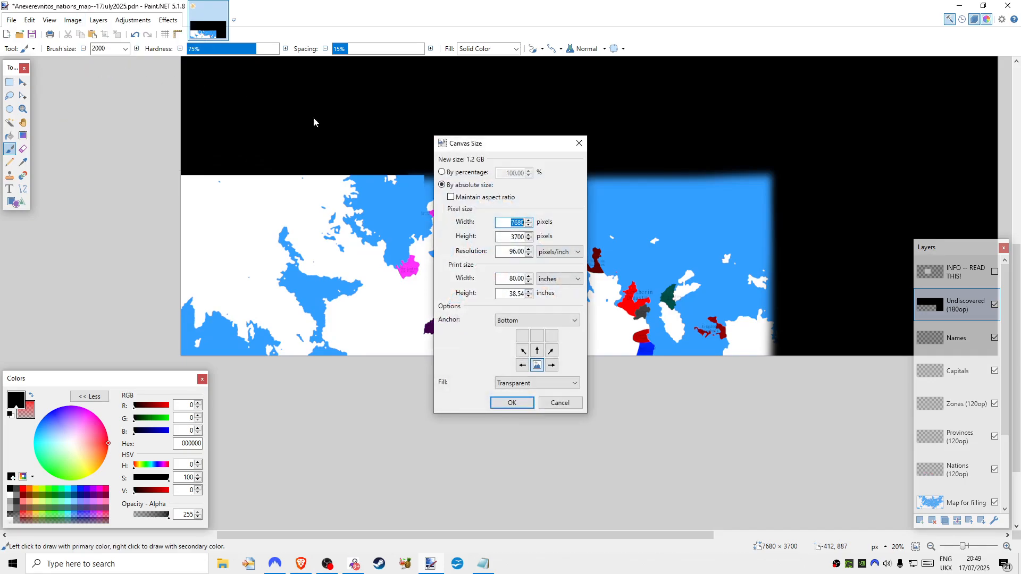
click(579, 143)
- Save the map as a new Paint.NET file named Anexerevnitos_nations_map--18July2025.pdn in the Anexerevnitos nation maps folder
click(11, 20)
click(45, 98)
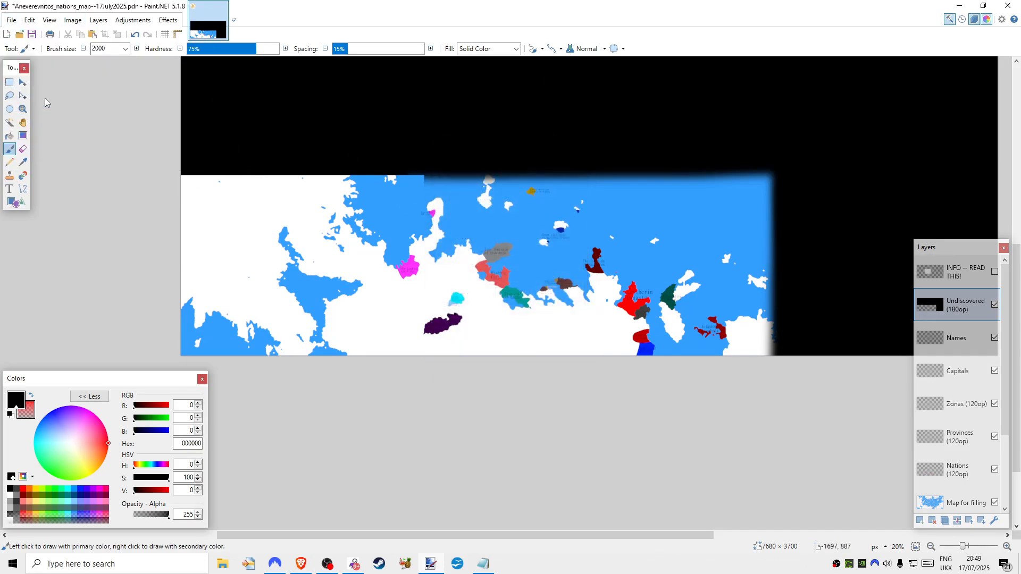
click(353, 314)
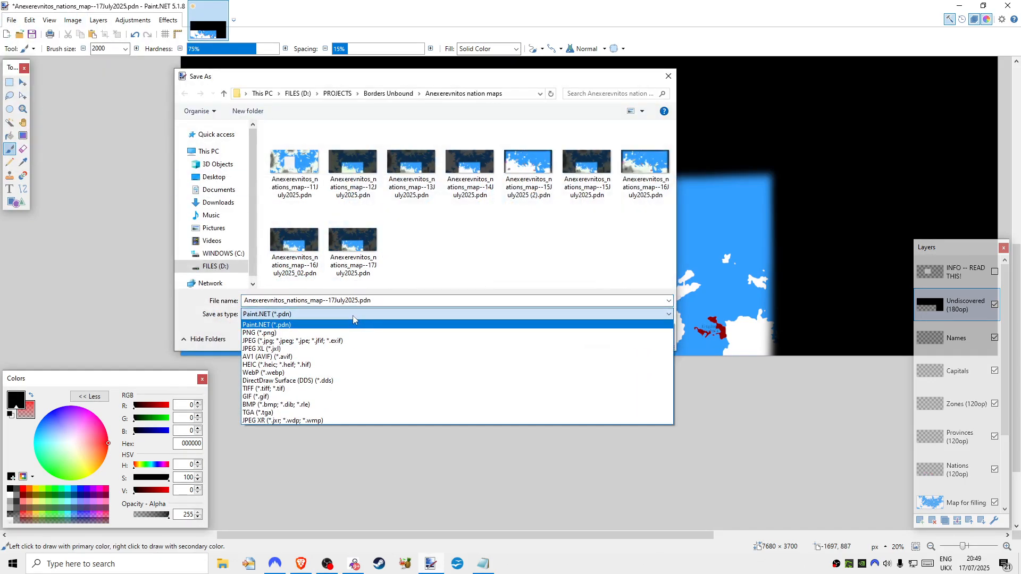
click(353, 315)
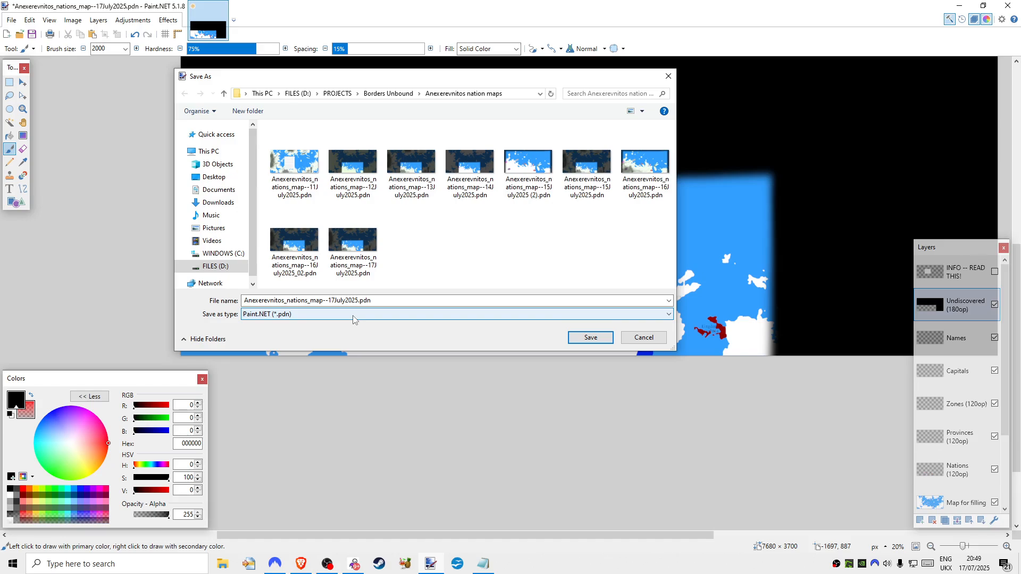
click(353, 316)
click(349, 318)
click(343, 300)
click(358, 301)
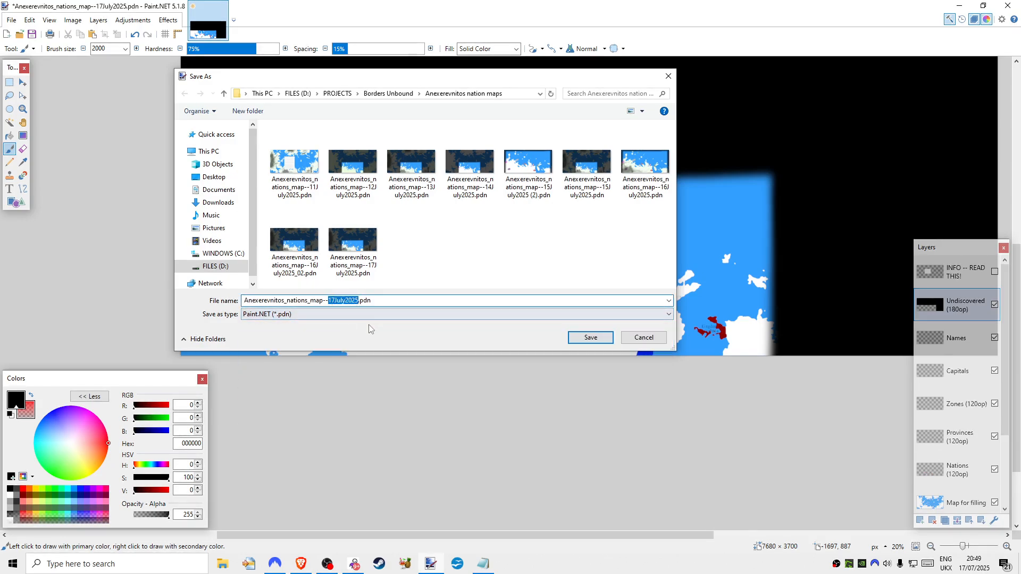
click(357, 300)
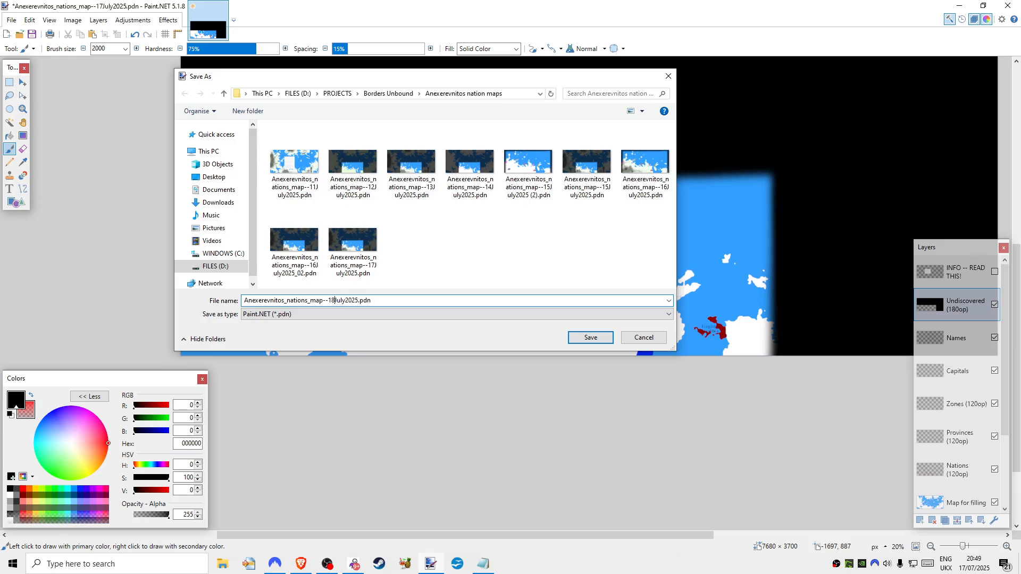
click(591, 338)
- Crop the canvas by percentage to 3840 × 1850 pixels, using the Bottom anchor
click(49, 20)
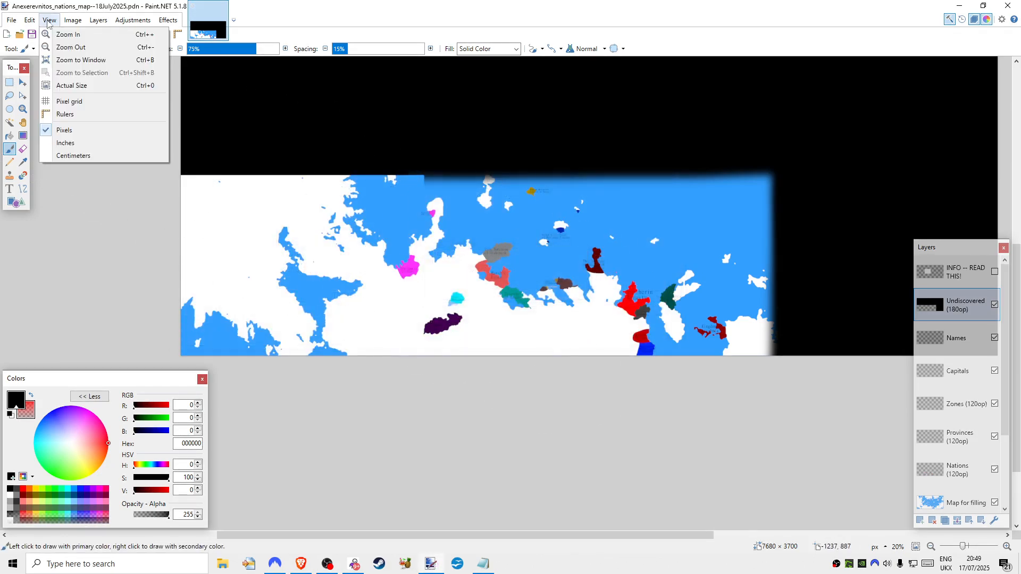
mouse_move(73, 20)
click(84, 60)
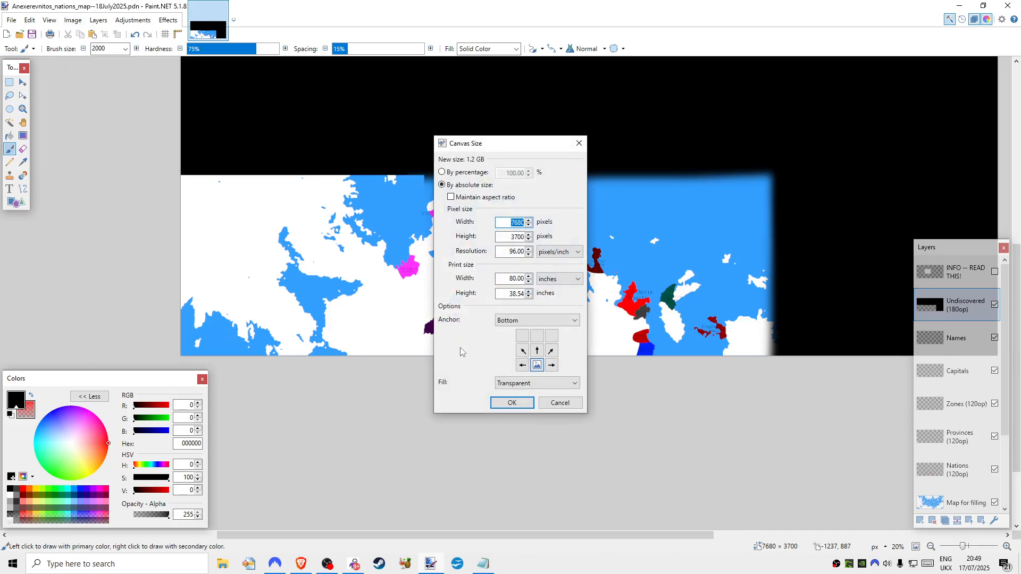
click(445, 173)
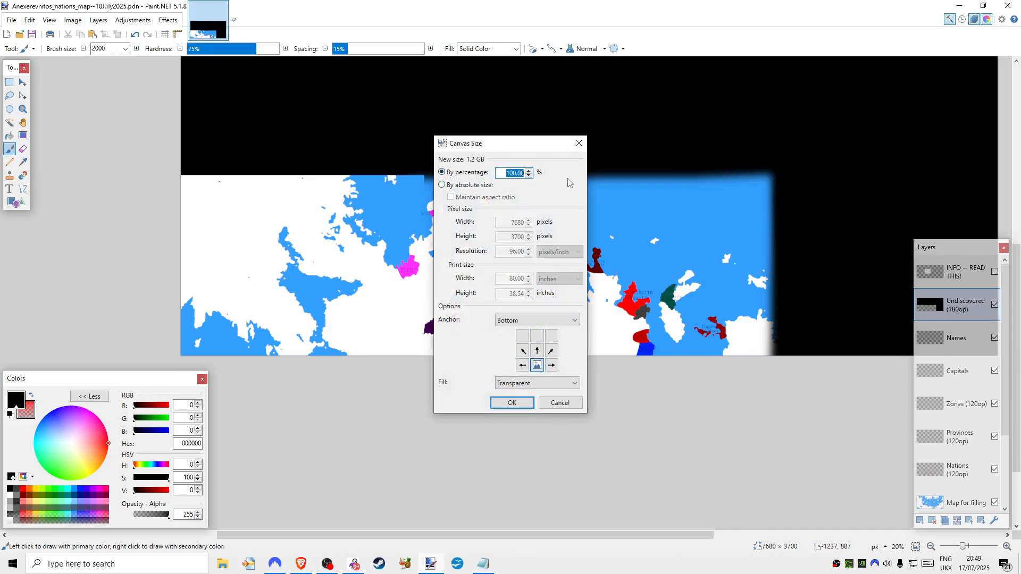
click(511, 403)
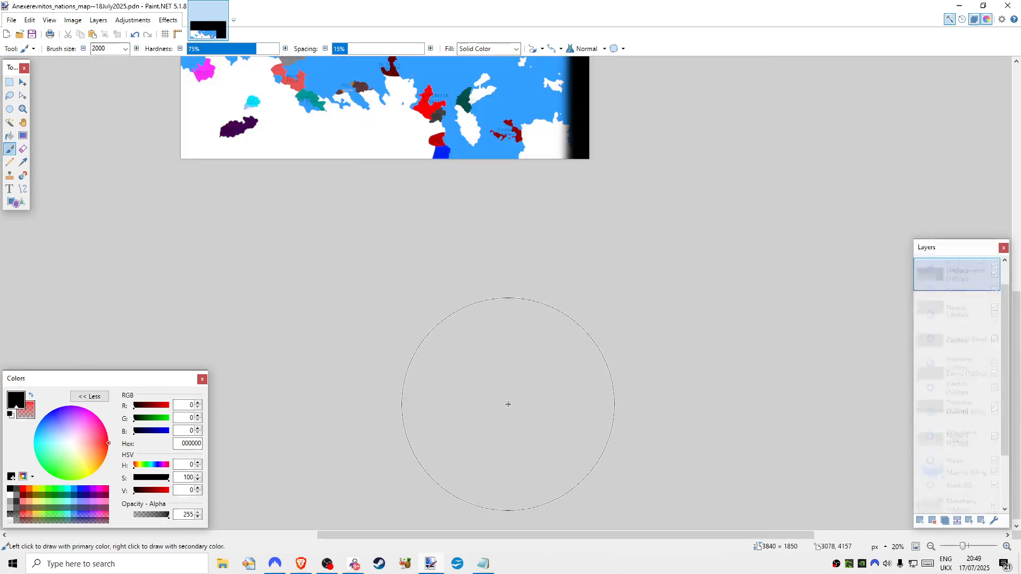
click(930, 547)
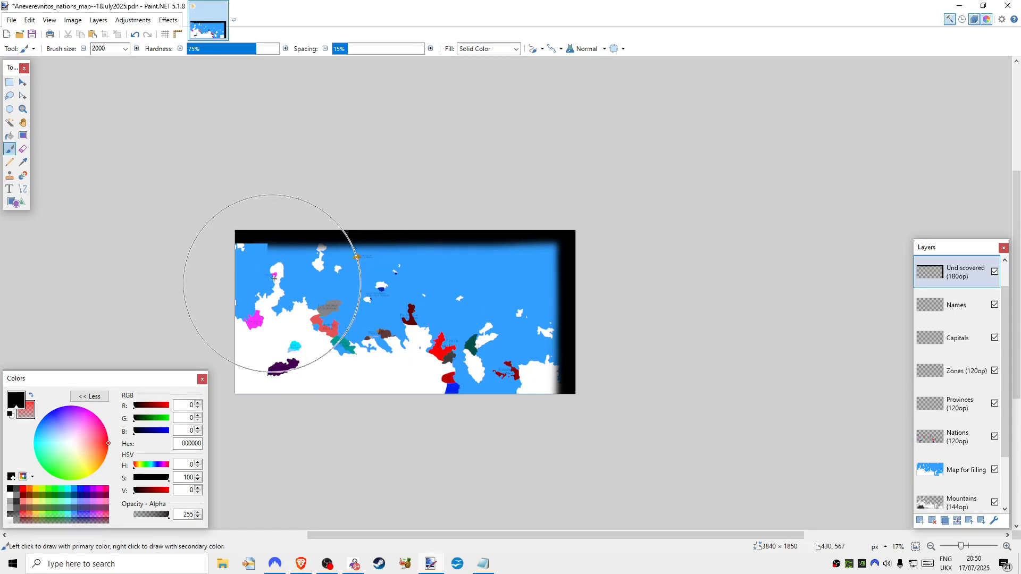
- Save a flattened PNG copy of the map as Anexerevnitos_nations_map--18July2025.png in the Anexerevnitos nation maps folder, with Auto-detect bit depth
click(11, 19)
click(32, 101)
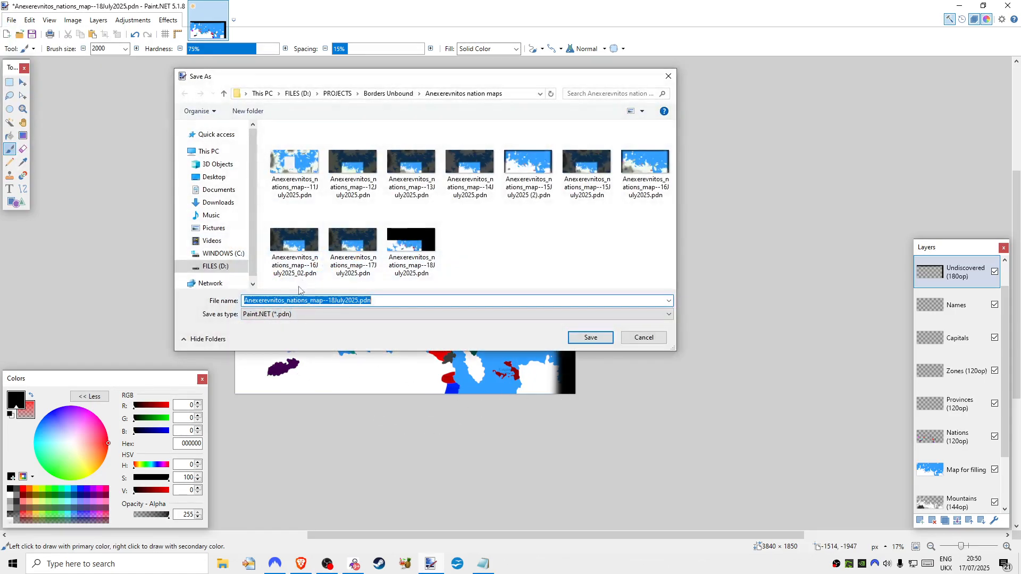
click(299, 314)
click(290, 334)
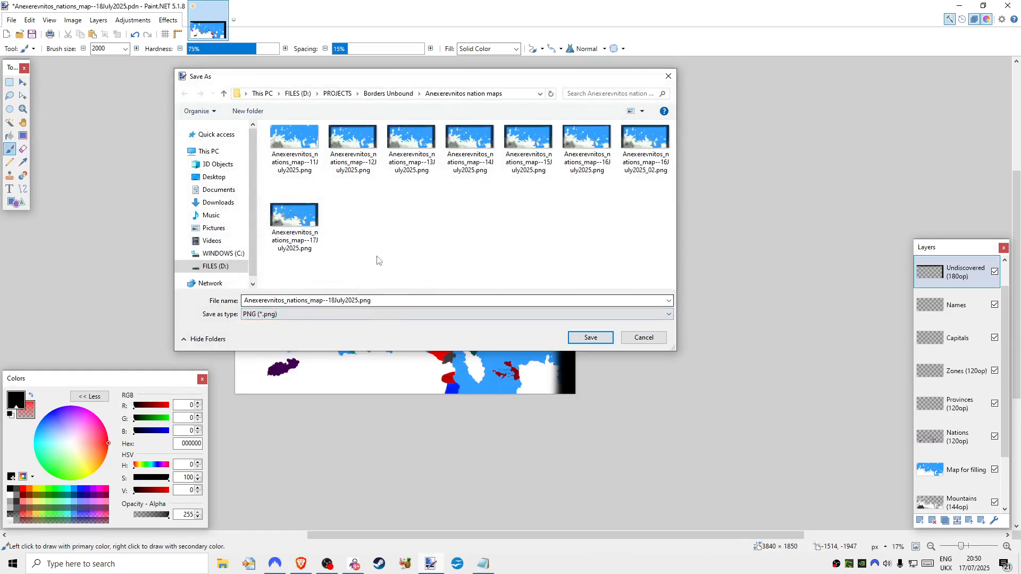
click(583, 339)
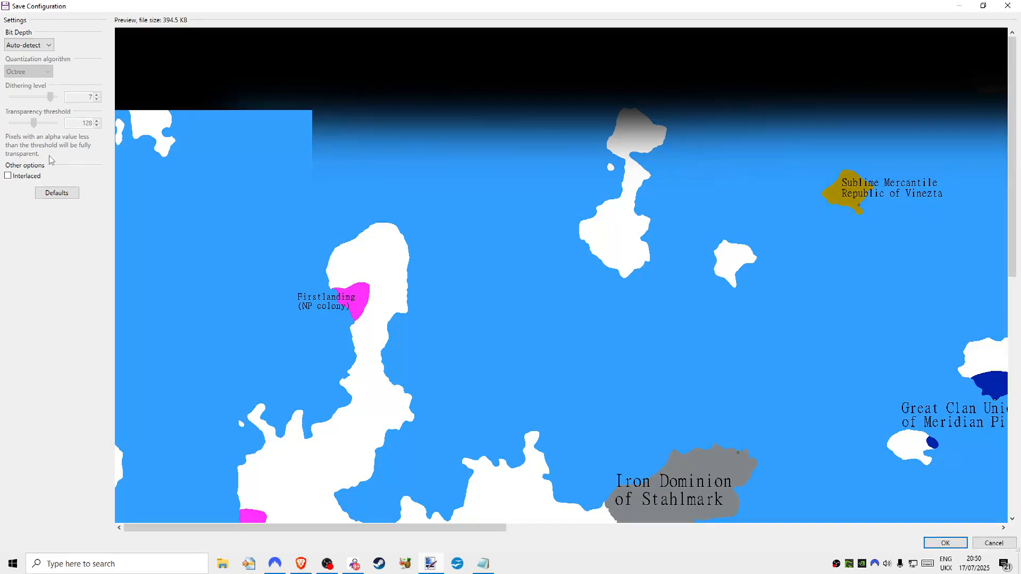
click(945, 543)
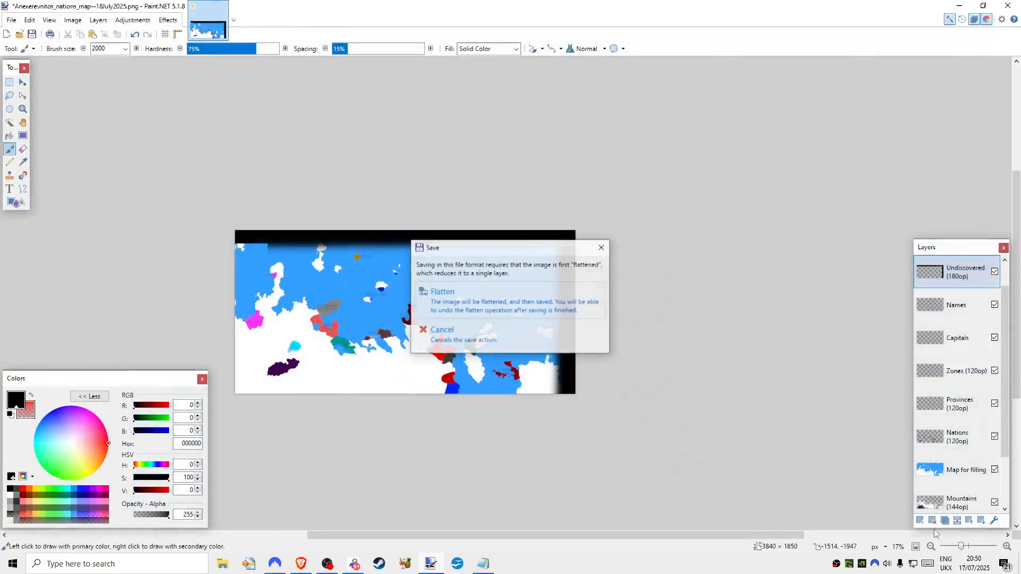
click(508, 307)
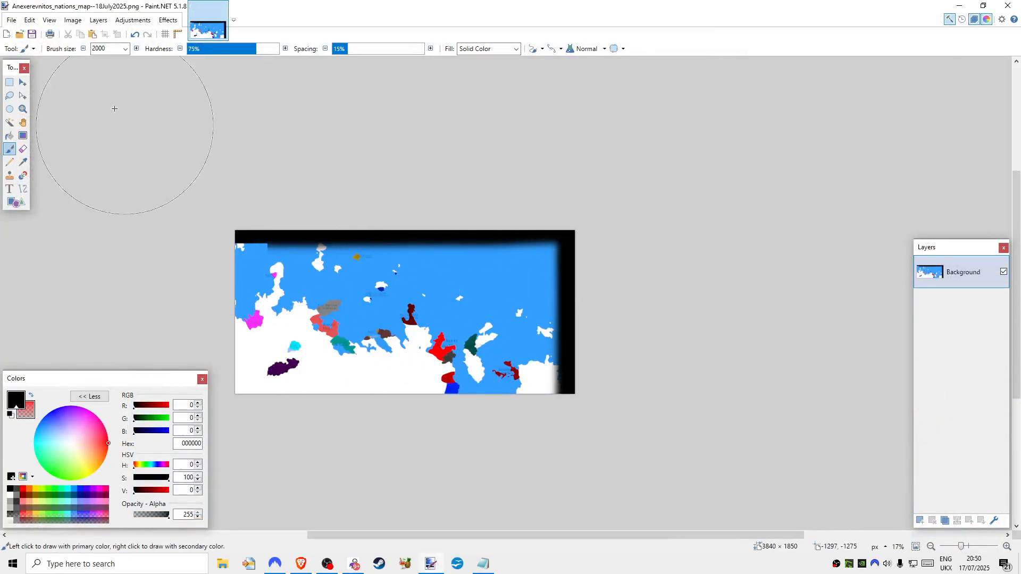